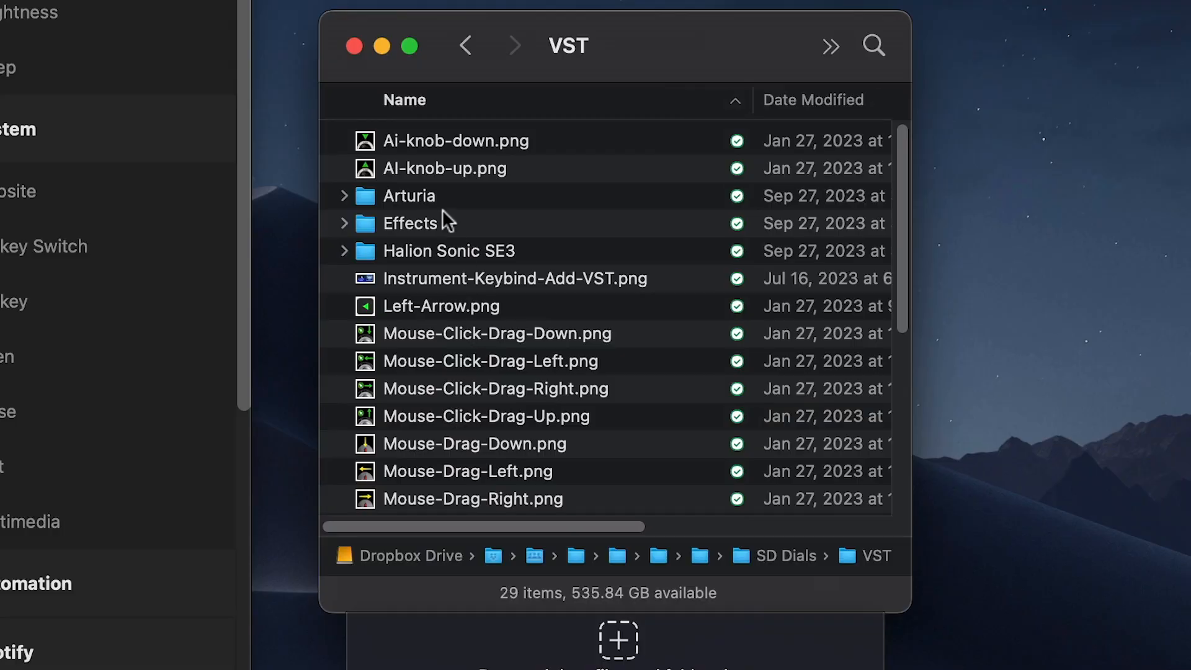
scroll(548, 464, down, 10)
click(457, 468)
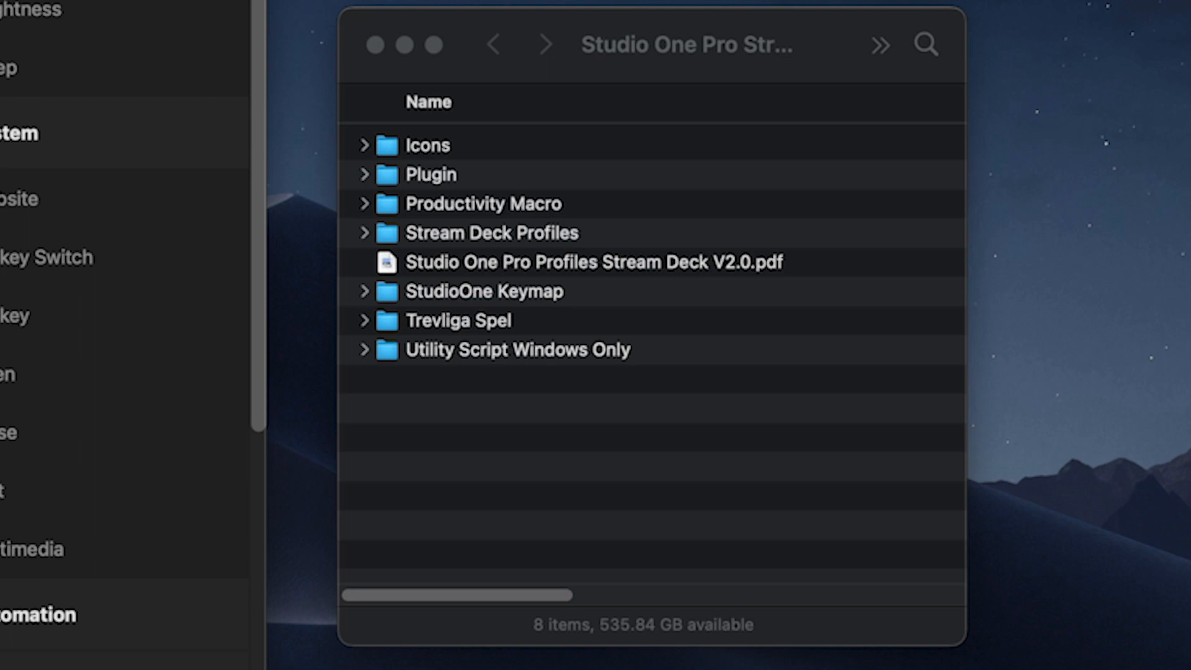
click(633, 482)
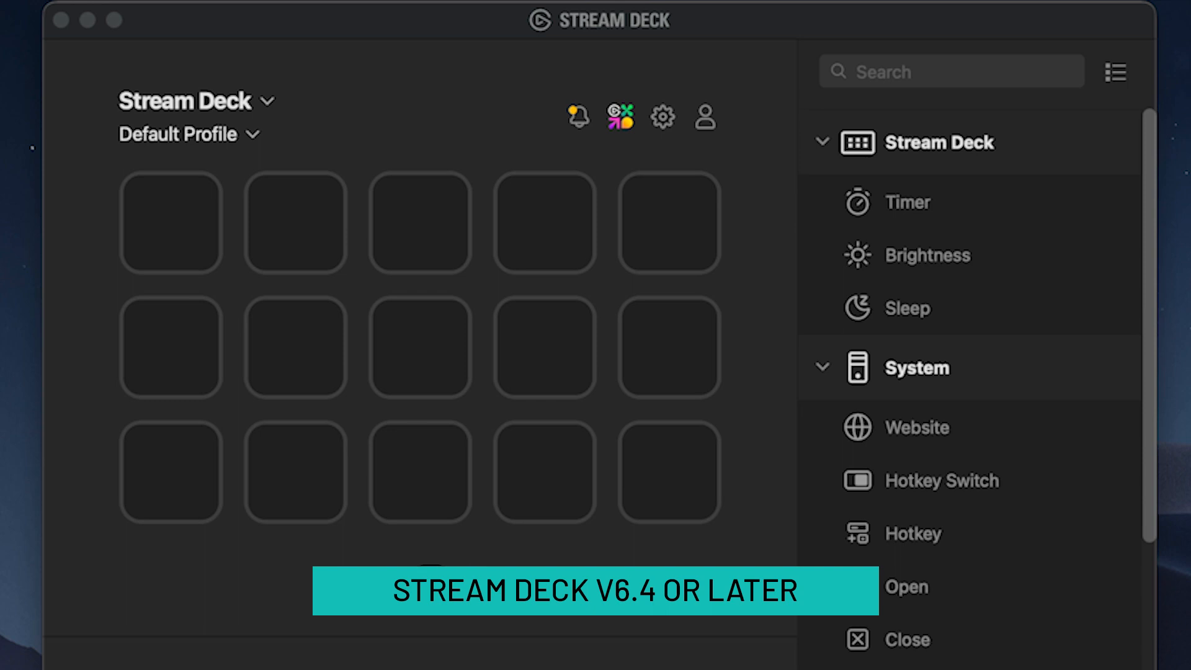
Open the Elgato Marketplace from Stream Deck, search for "midi" and open the Midi plugin by Trevliga Spel.
click(617, 121)
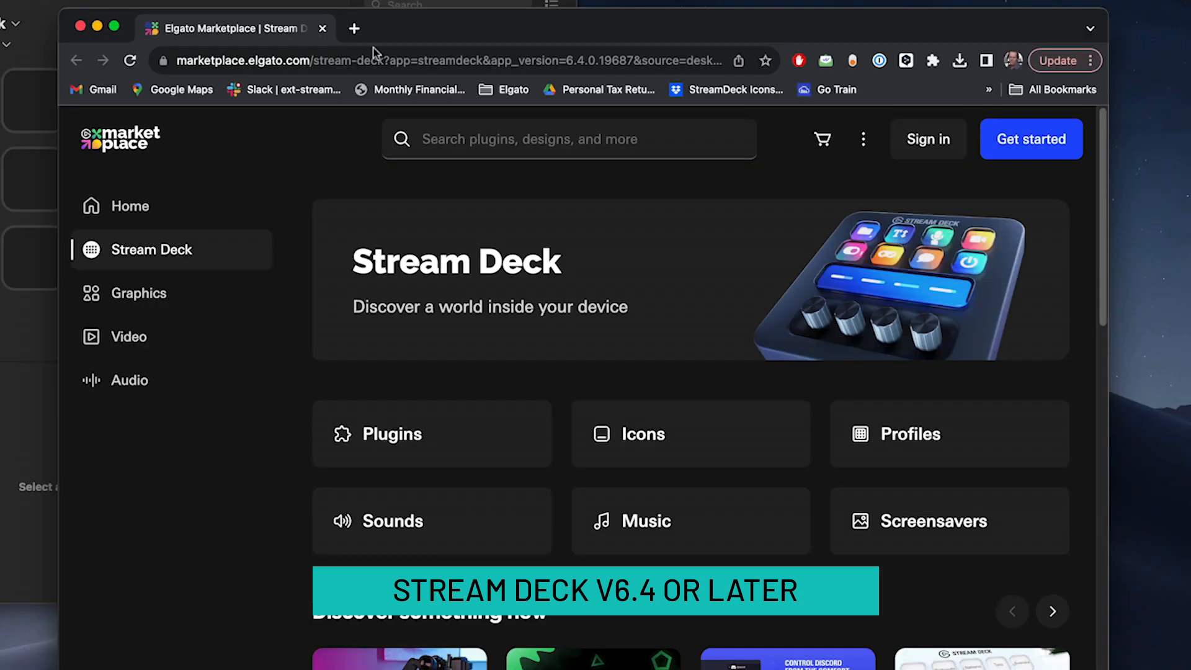
click(482, 141)
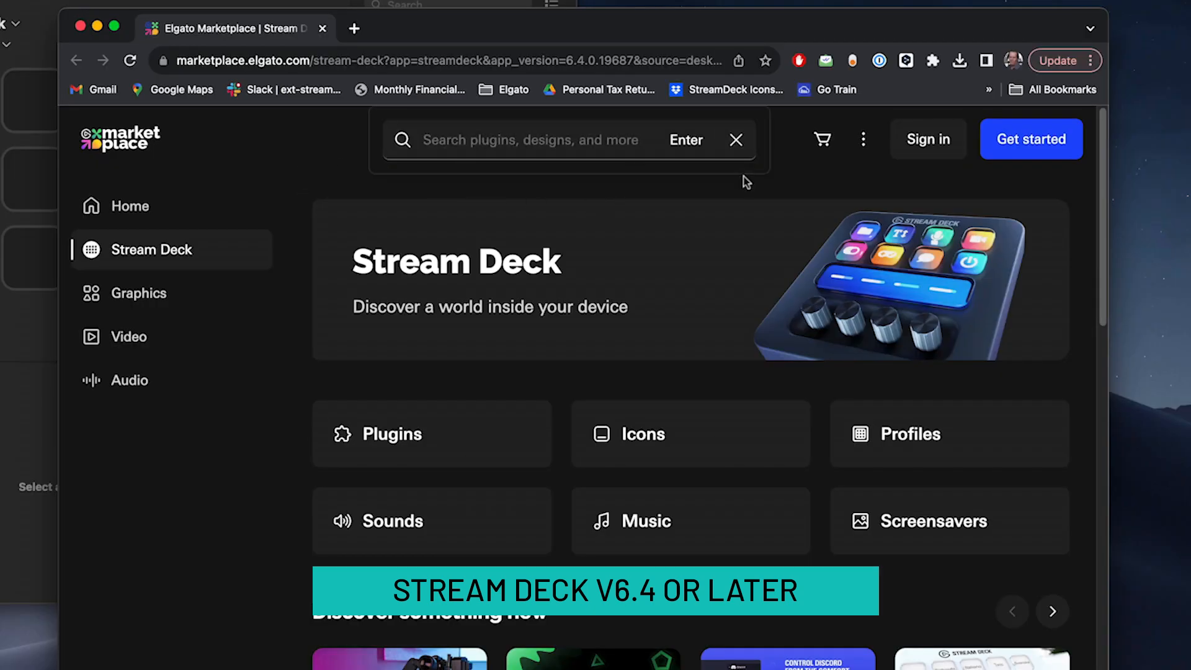
text(midi)
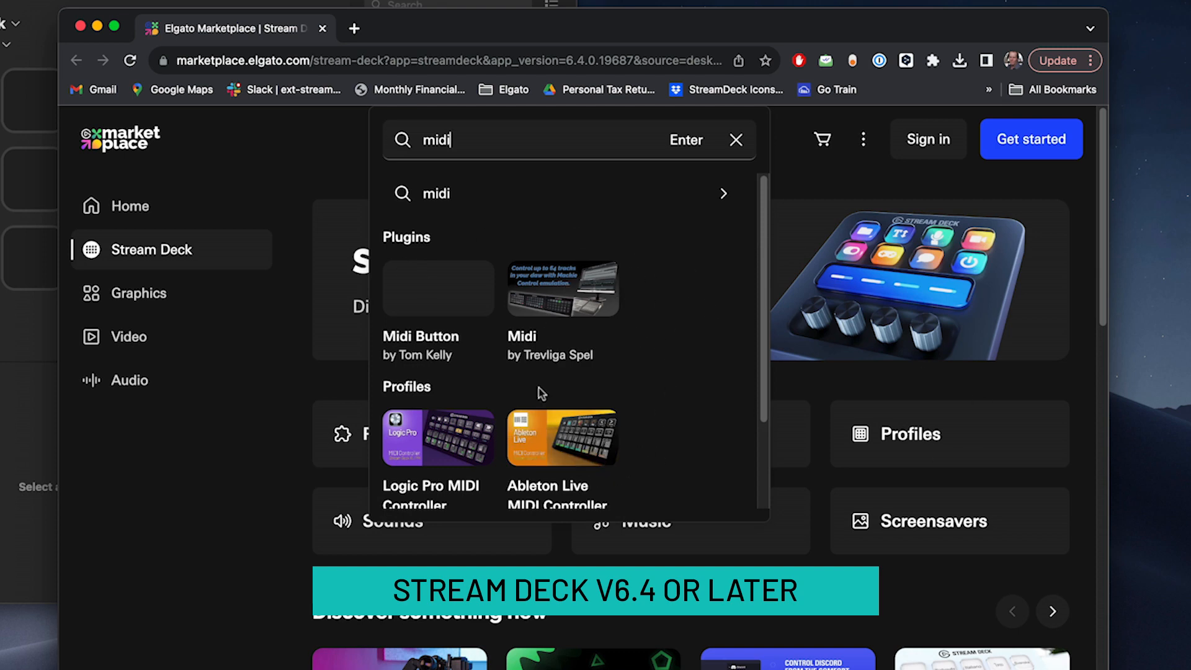
click(571, 307)
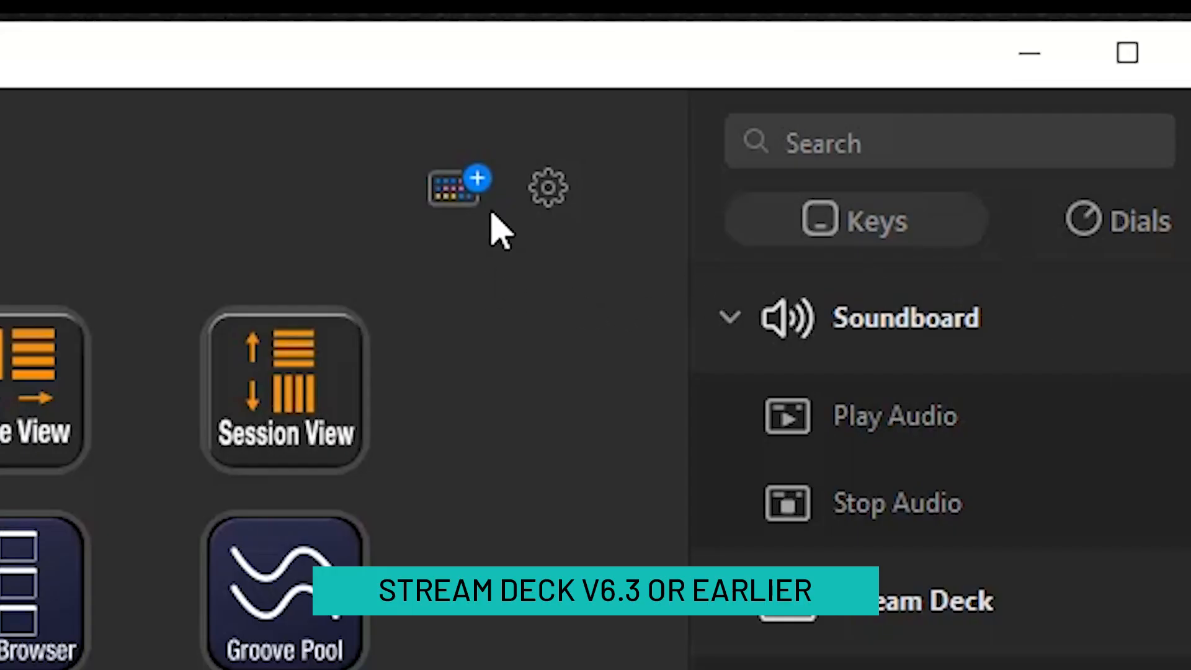
In the older Stream Deck version's store, search the plugins for "midi".
click(452, 188)
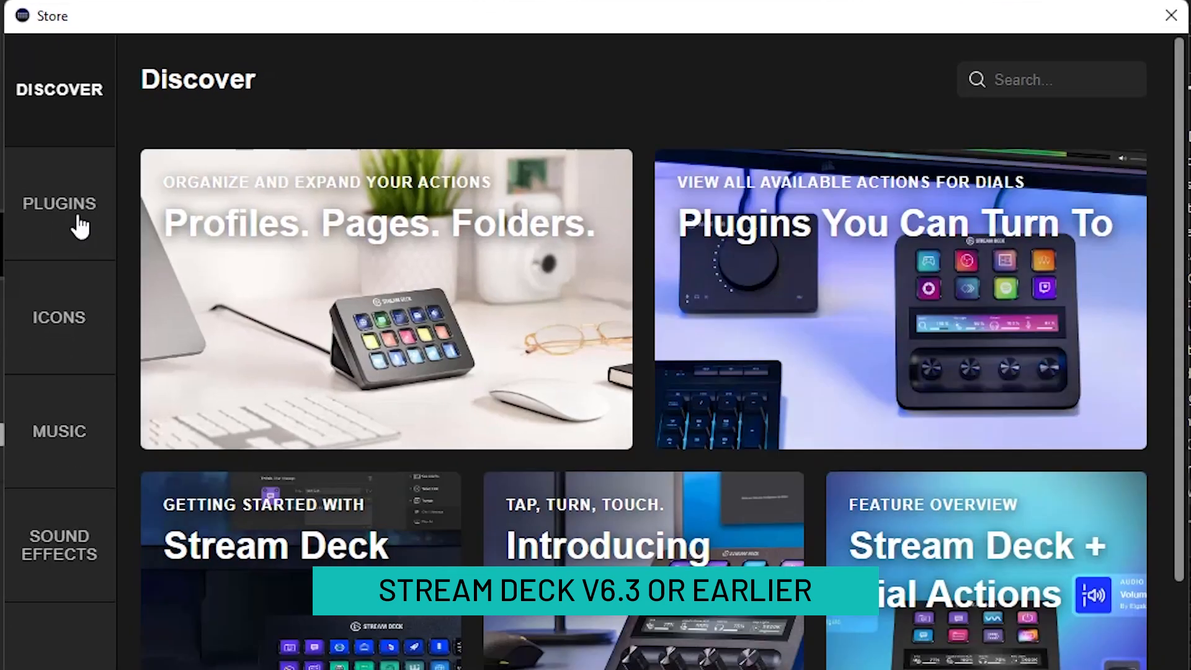
click(80, 224)
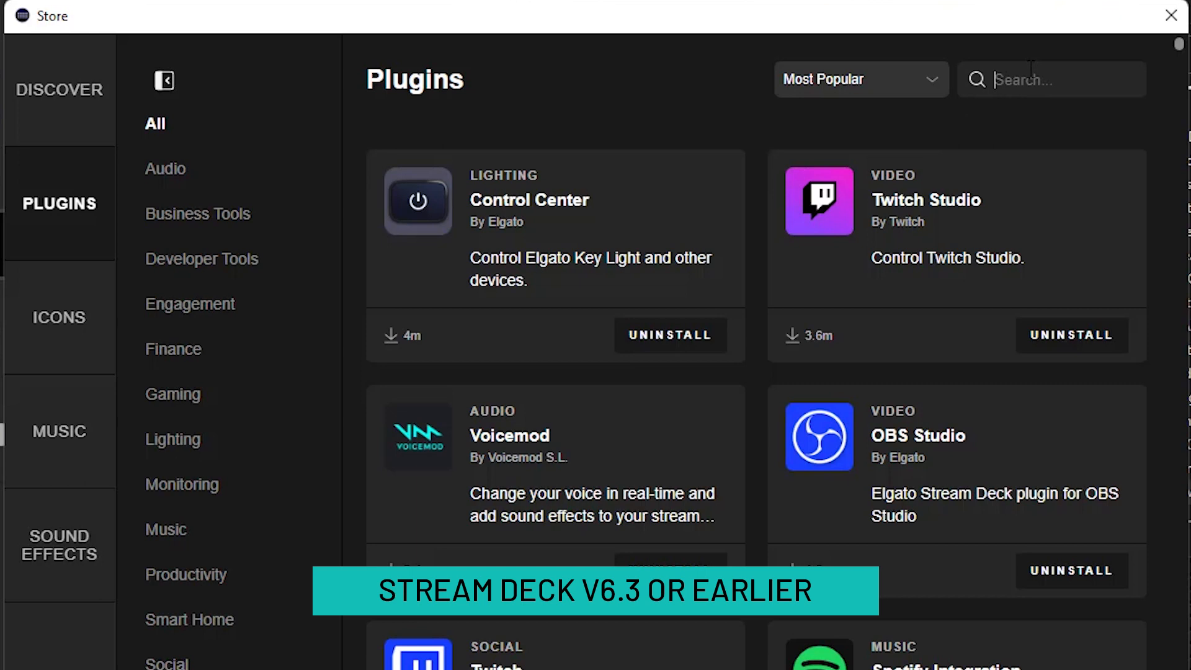
text(midi)
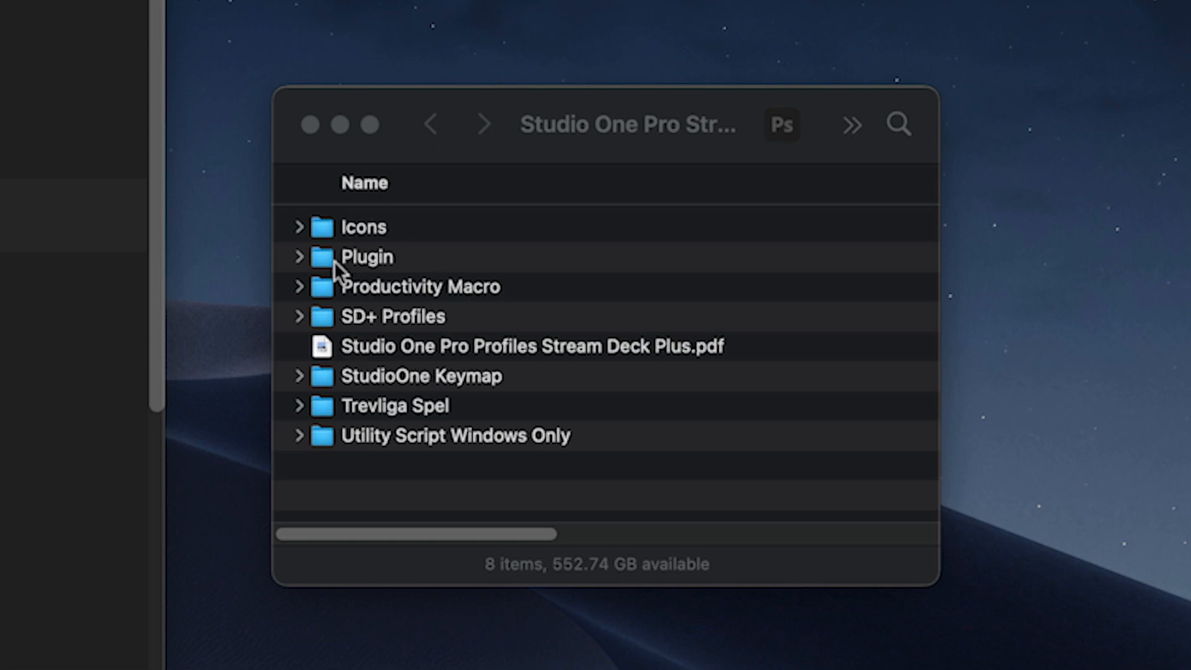
In the Studio One Pro download folder in Finder, look inside the Trevliga Spel folder and select that folder.
click(298, 258)
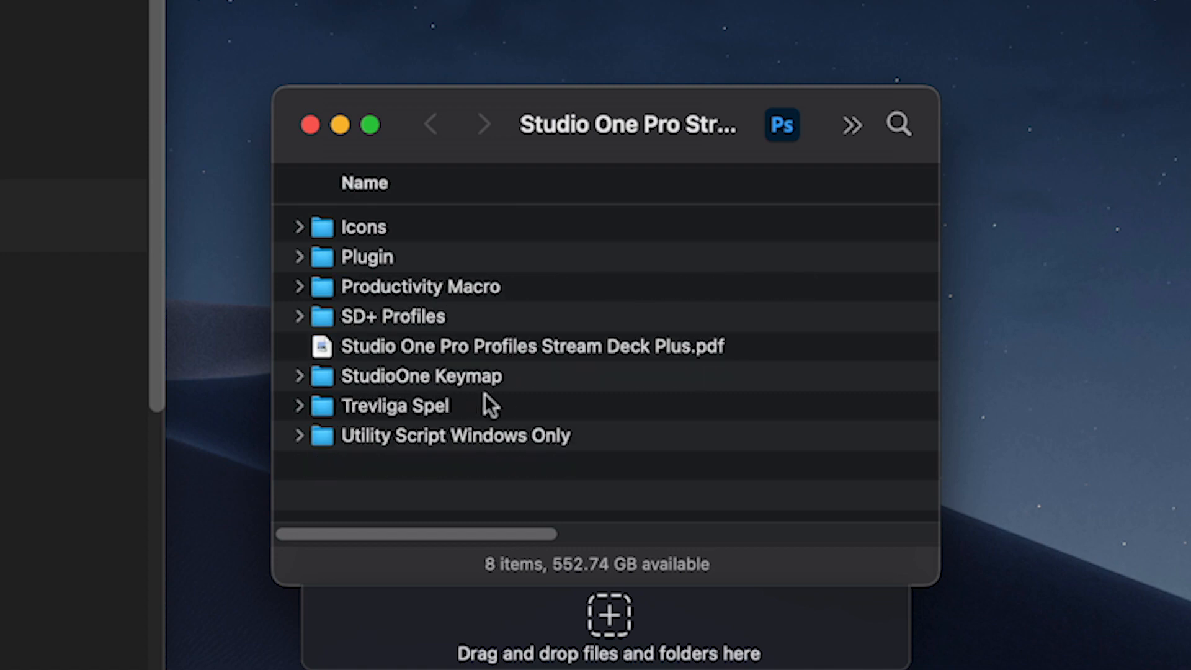
click(298, 406)
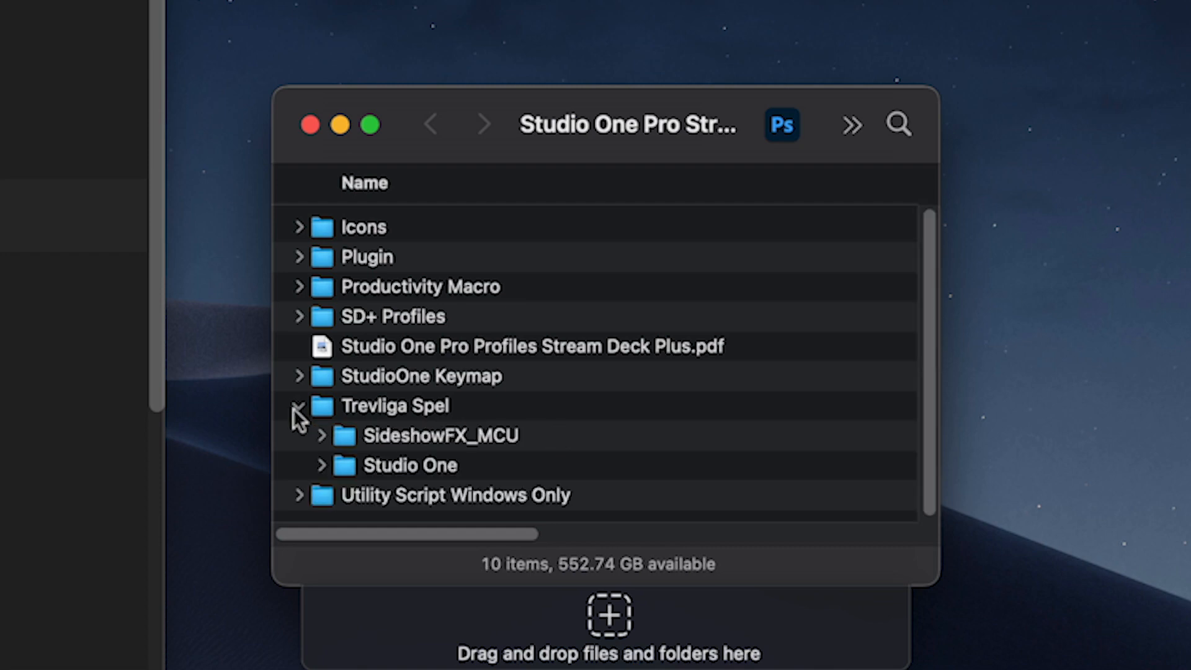
click(295, 405)
click(295, 403)
click(295, 403)
click(356, 403)
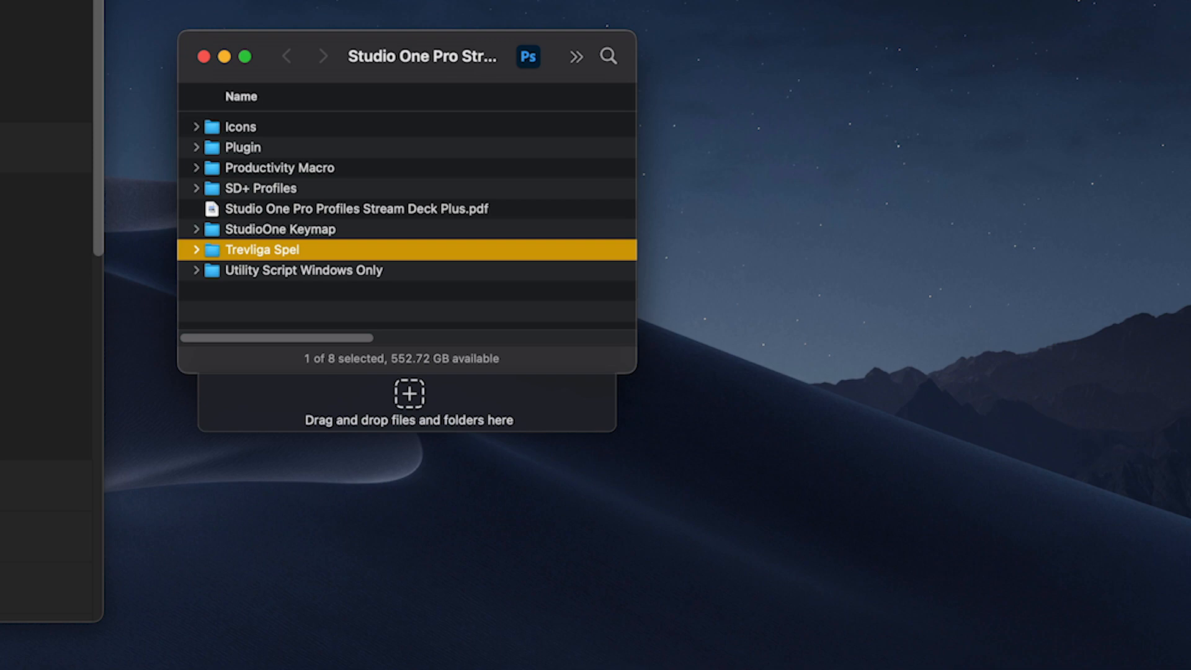
Open the local Documents folder, try to copy the downloaded Trevliga Spel folder into it, and select its existing Trevliga Spel folder.
double_click(730, 177)
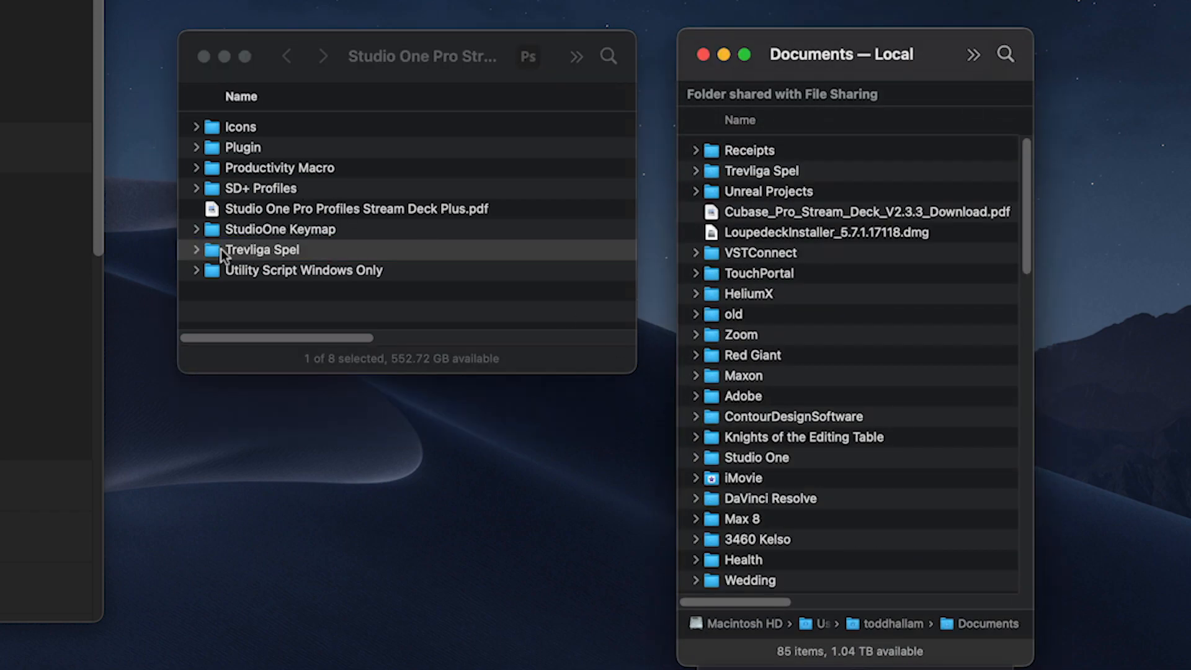
drag(221, 253, 751, 360)
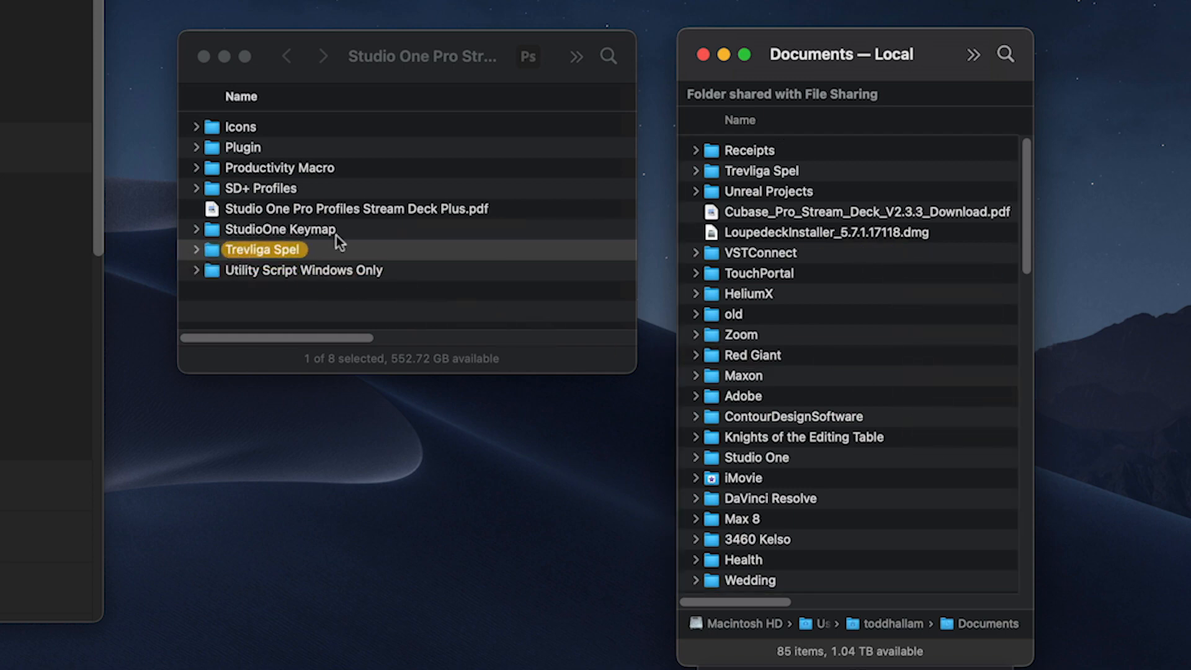
click(777, 166)
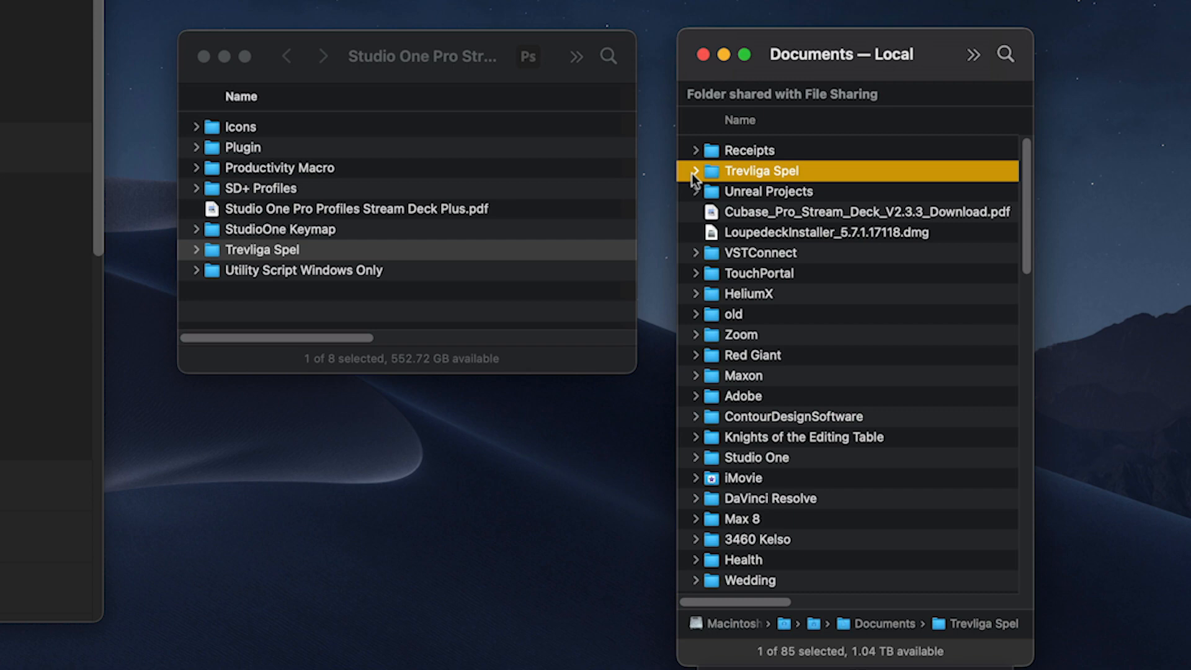
Expand the downloaded Trevliga Spel folder and select its SideshowFX_MCU and Studio One subfolders.
click(196, 250)
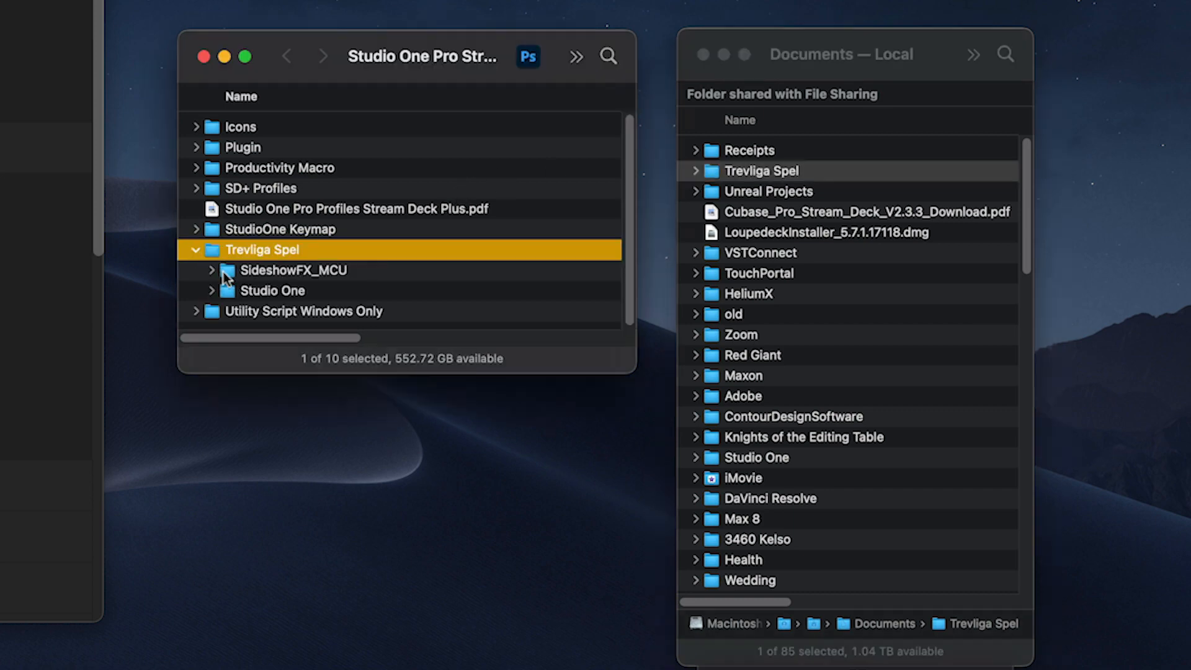
click(228, 272)
shift+click(299, 298)
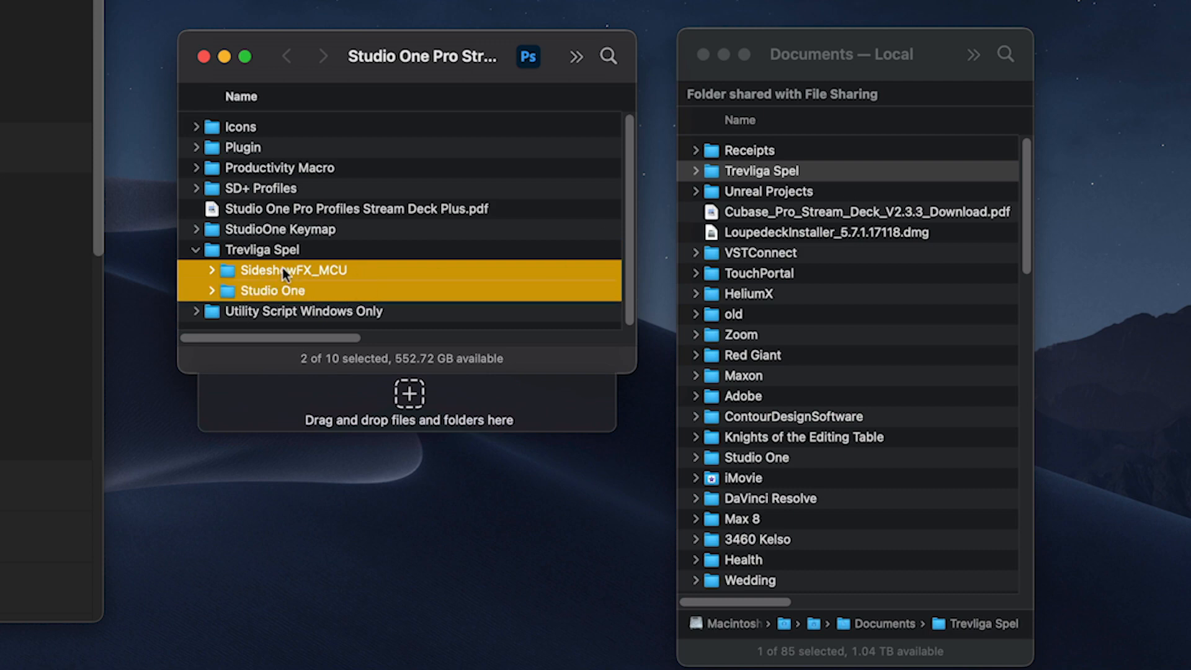
click(300, 294)
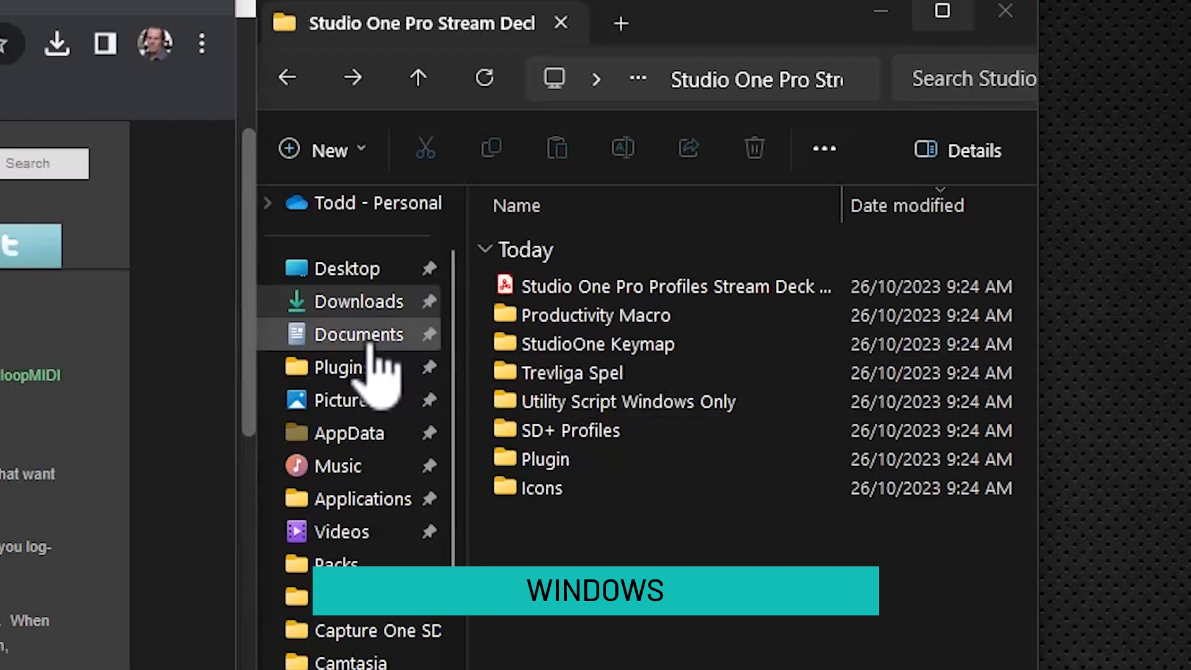
In Windows File Explorer, view the contents of the downloaded Trevliga Spel folder and return to the parent folder.
click(576, 382)
click(575, 381)
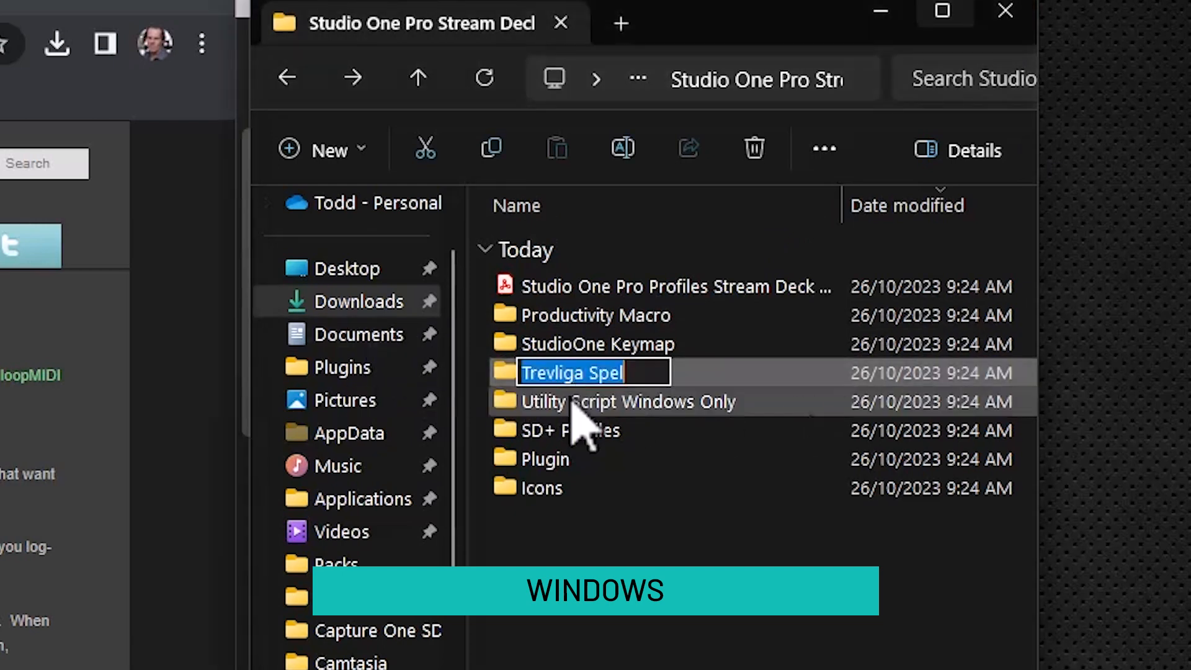
double_click(696, 377)
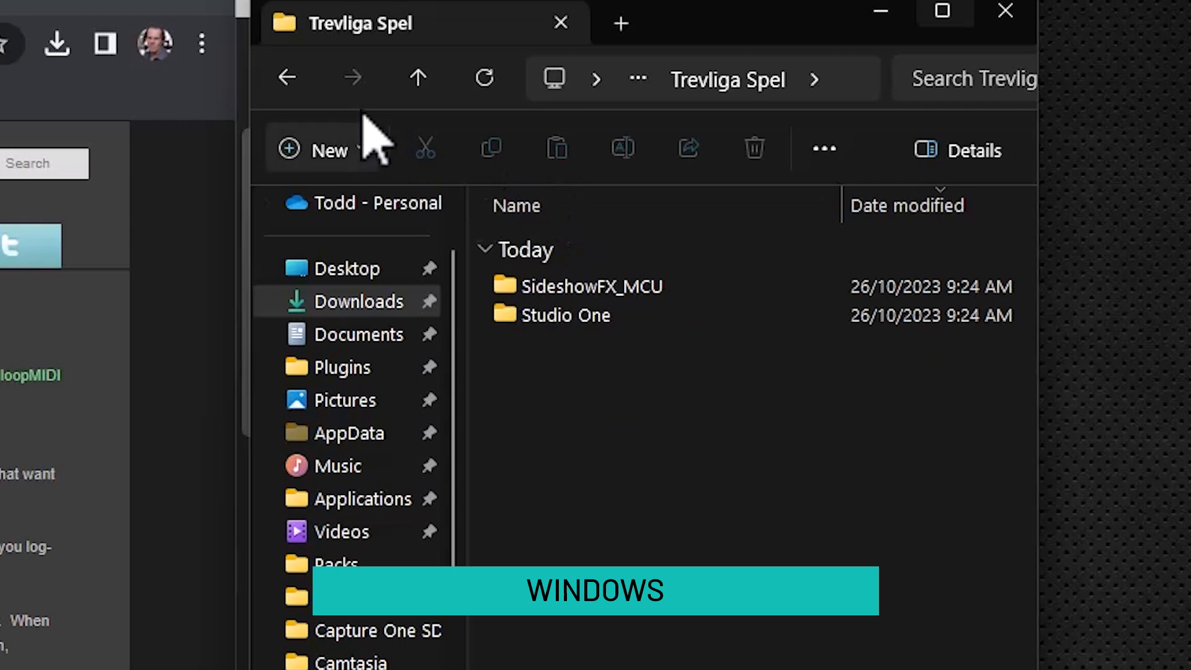
click(287, 77)
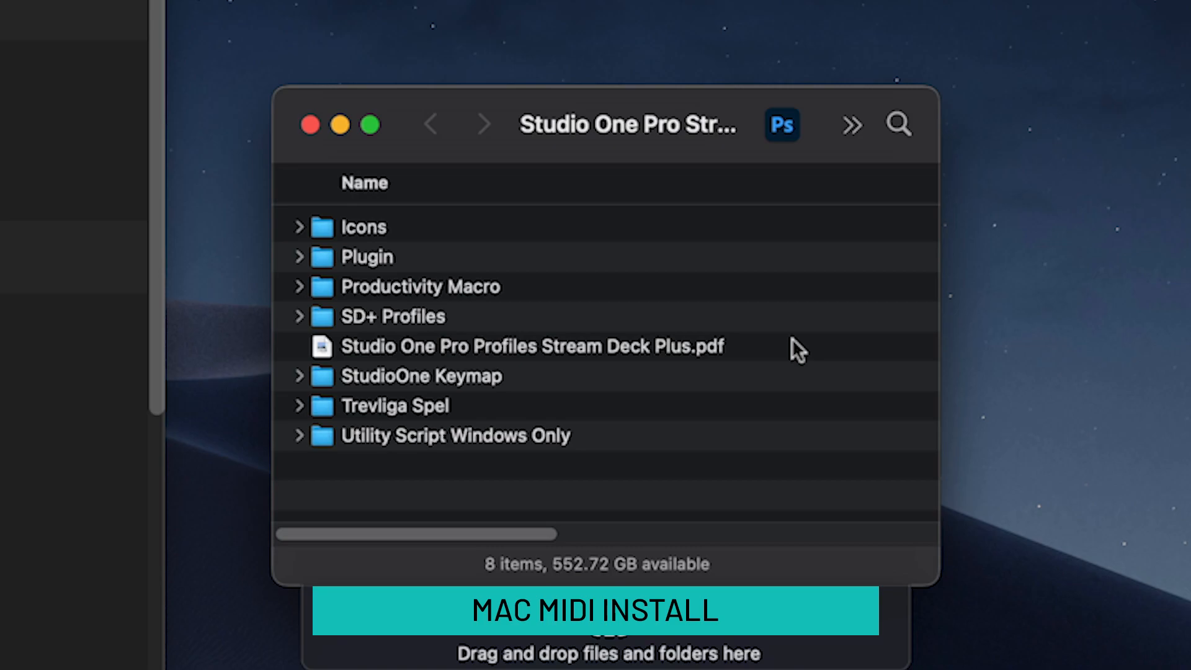
Launch Audio MIDI Setup on the Mac and open the IAC Driver's properties from MIDI Studio.
key(alt+space)
text(au)
key(Return)
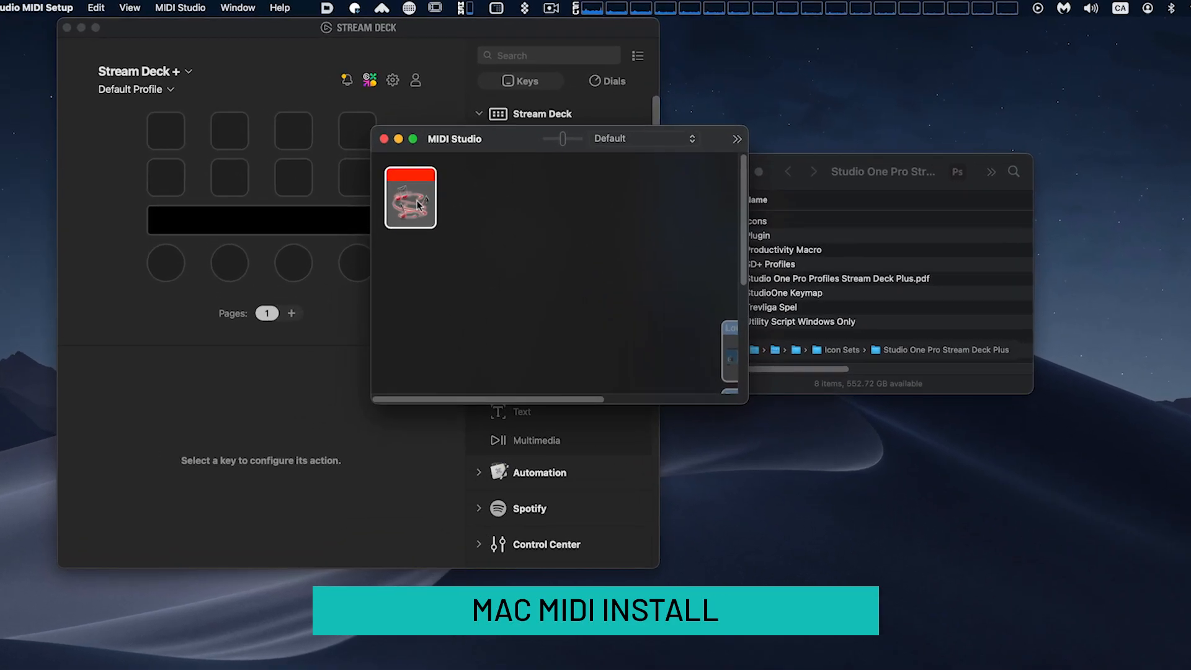
click(417, 205)
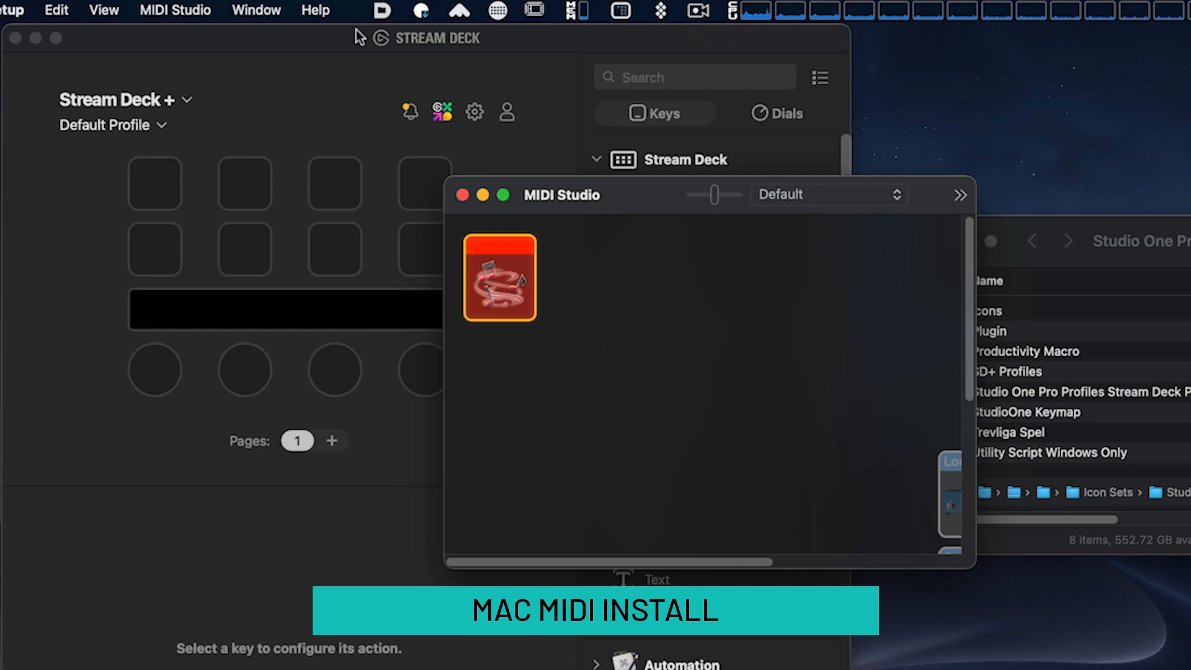
click(214, 9)
mouse_move(239, 9)
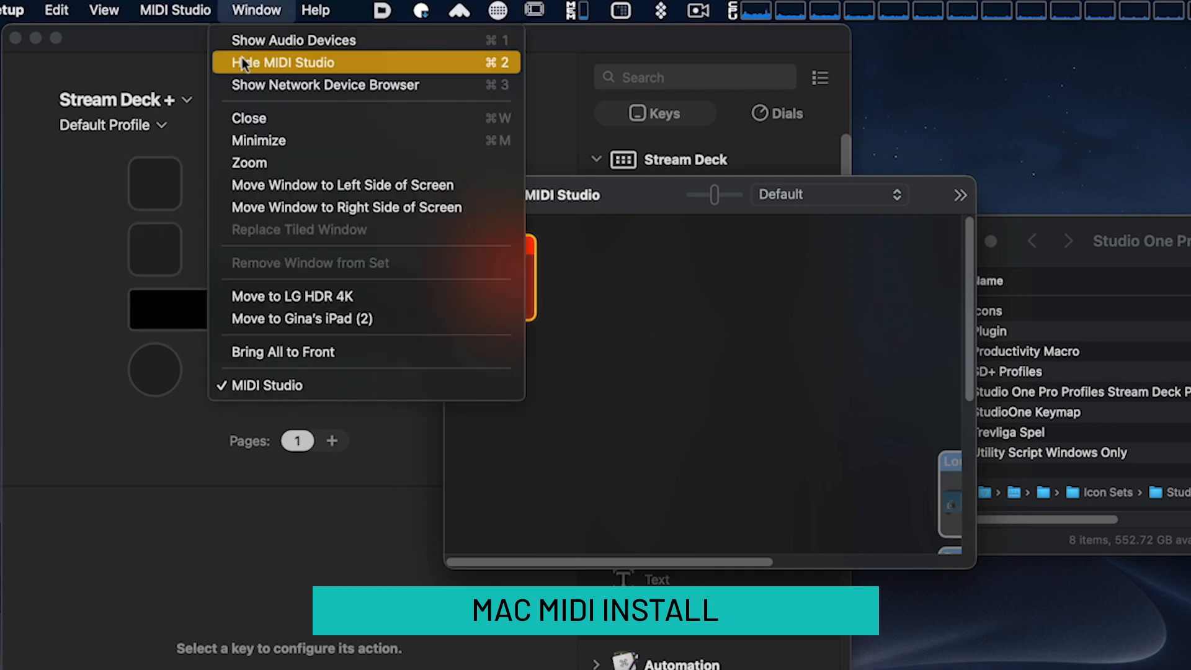
click(669, 271)
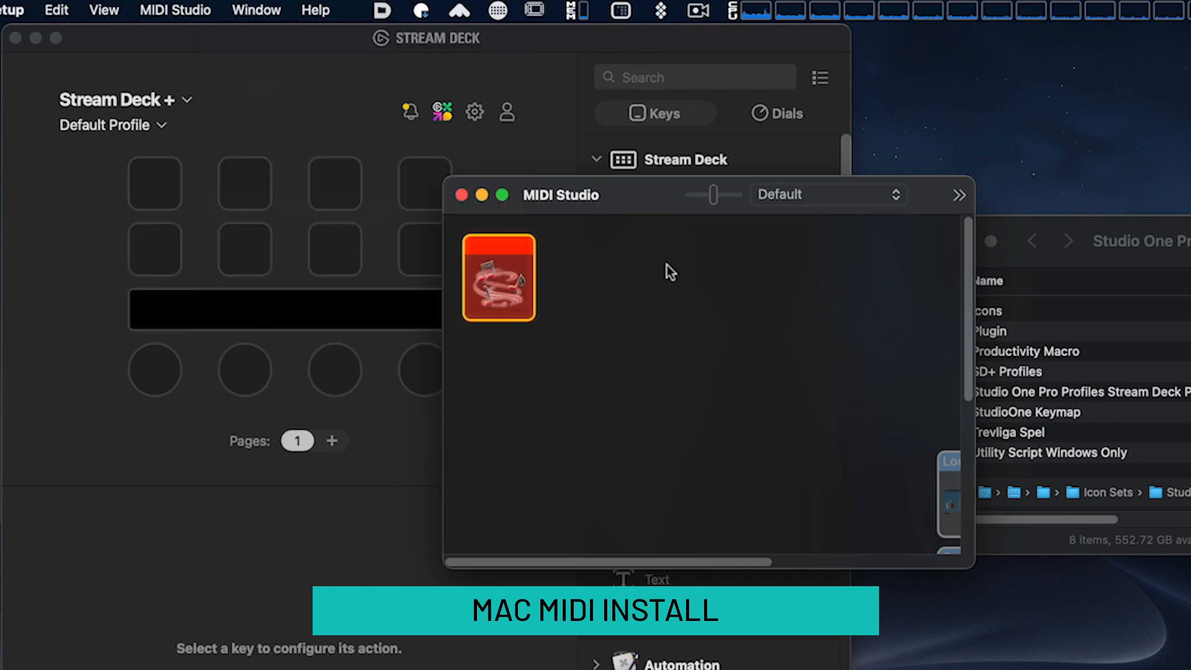
double_click(493, 252)
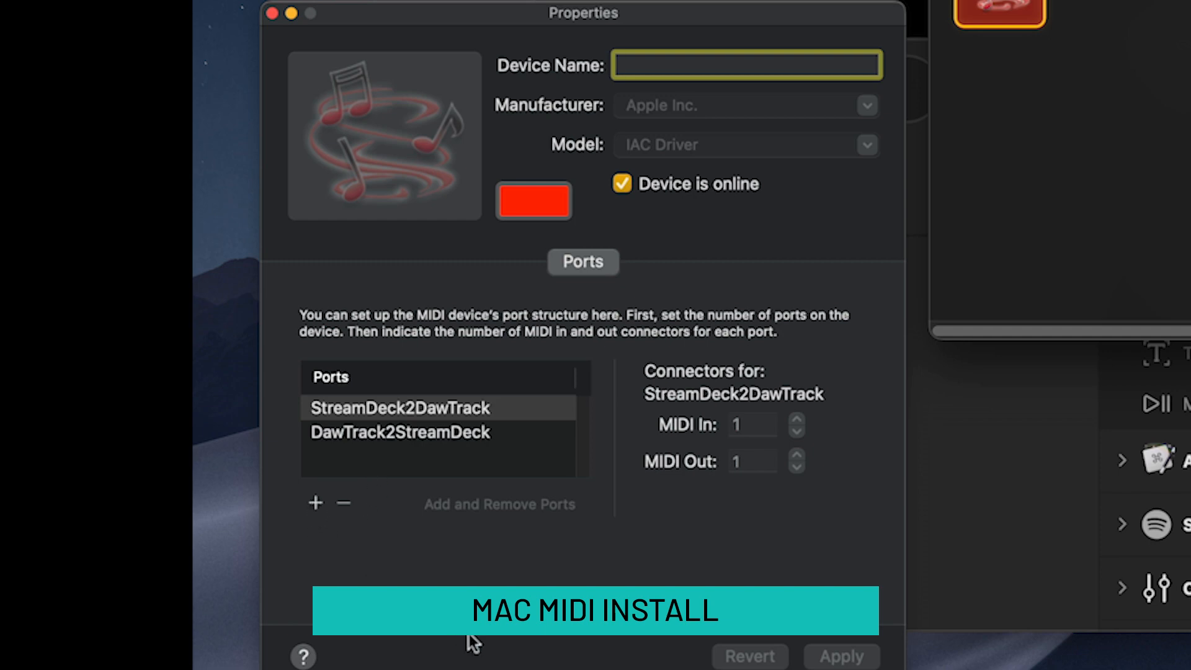
Add two IAC Driver ports named Mackie2Daw and Daw2Mackie and apply the changes.
double_click(340, 456)
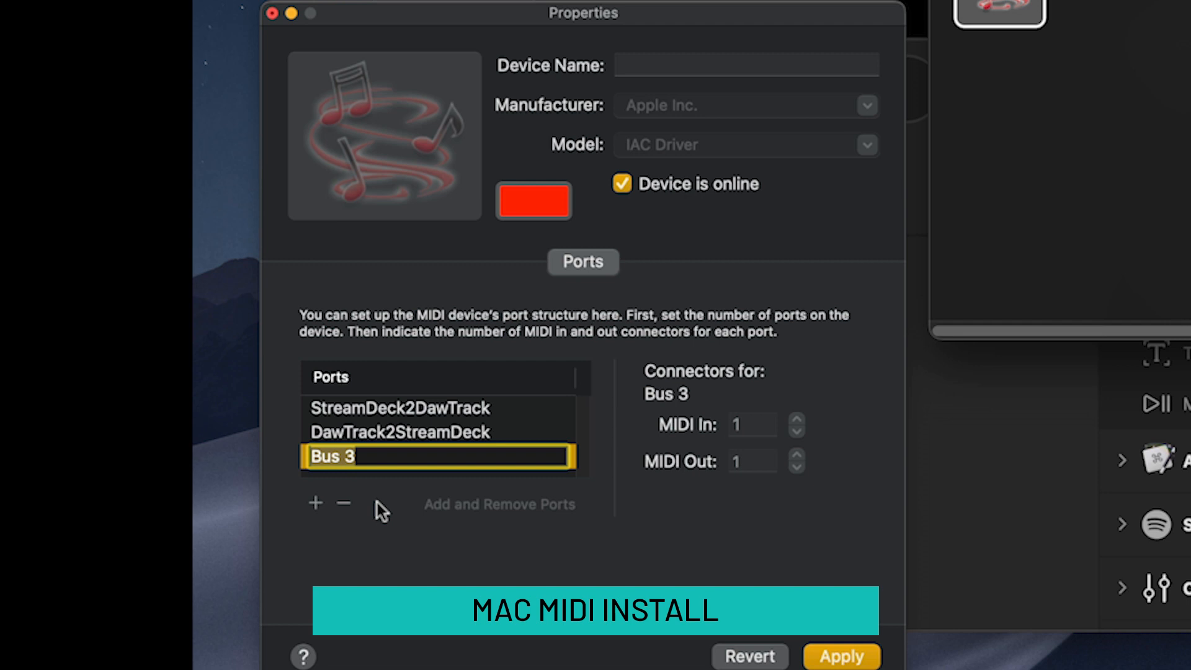
text(Mackie2Daw)
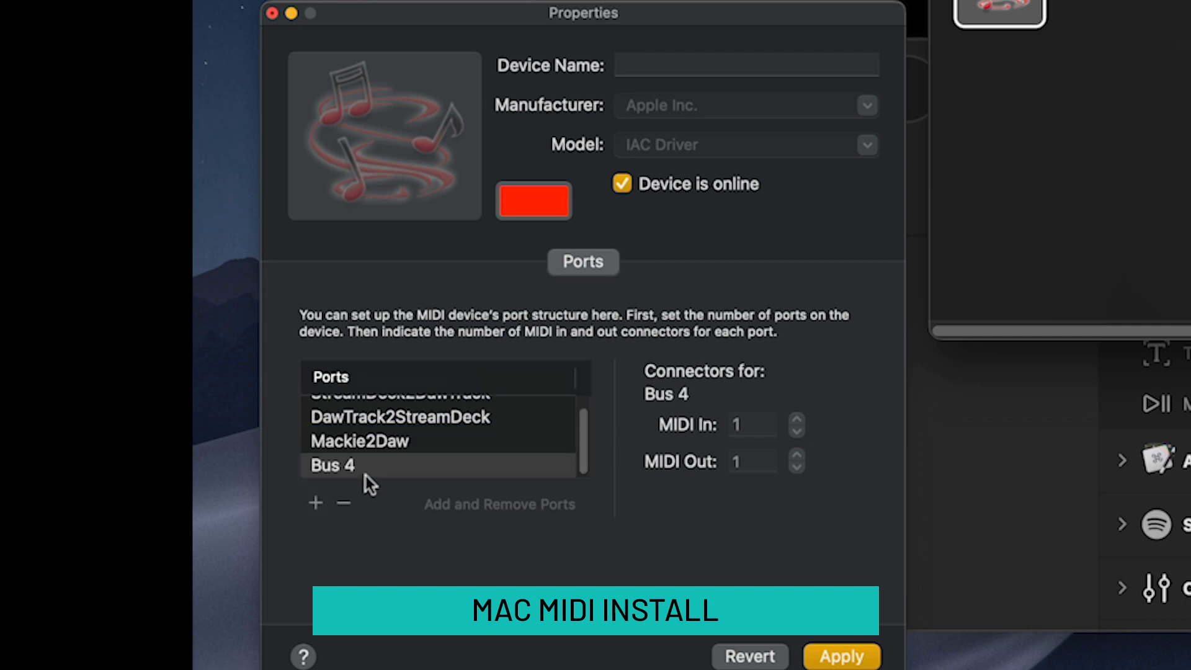
double_click(344, 464)
drag(358, 466, 292, 467)
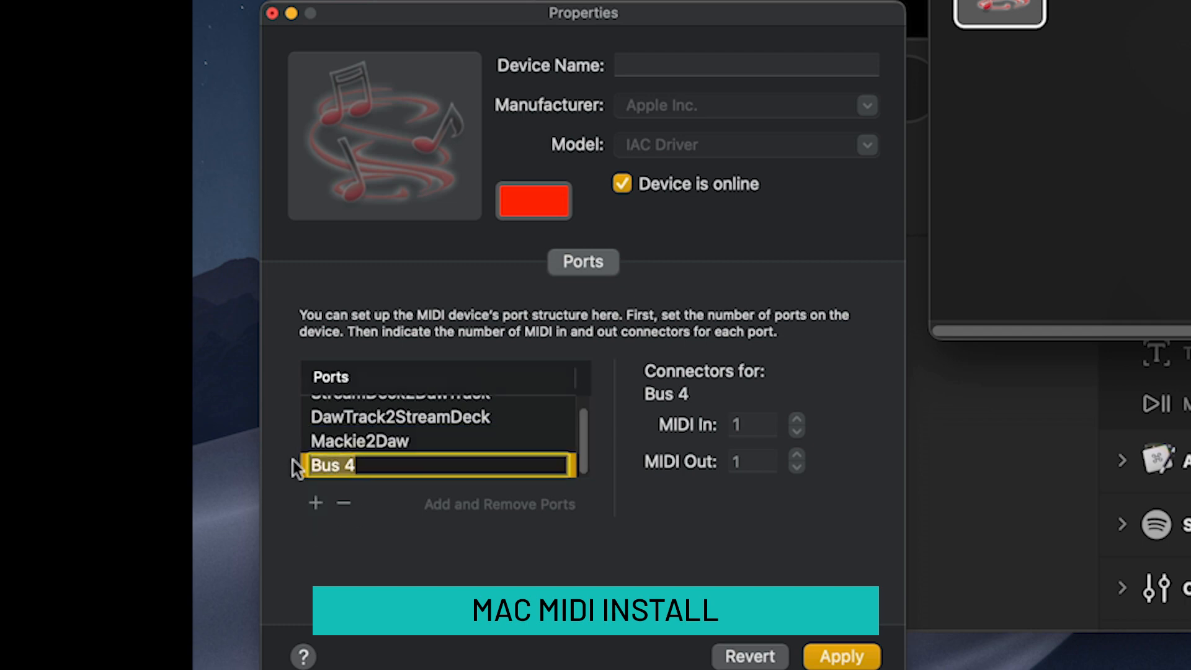
text(Daw2)
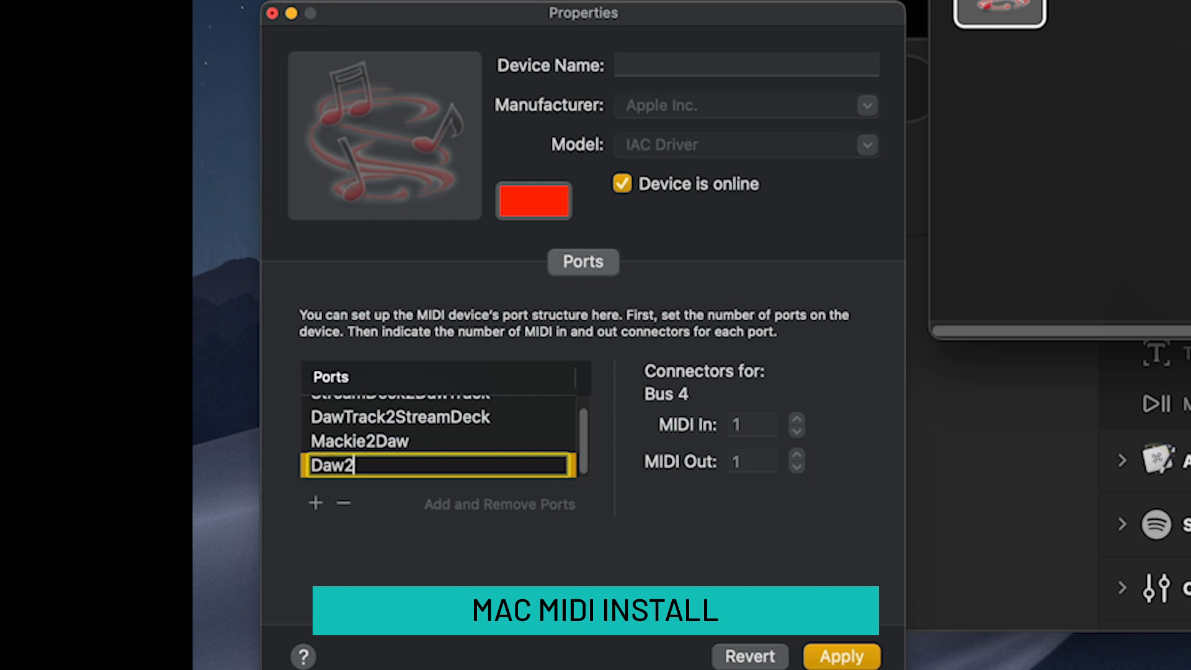
text(Mackie)
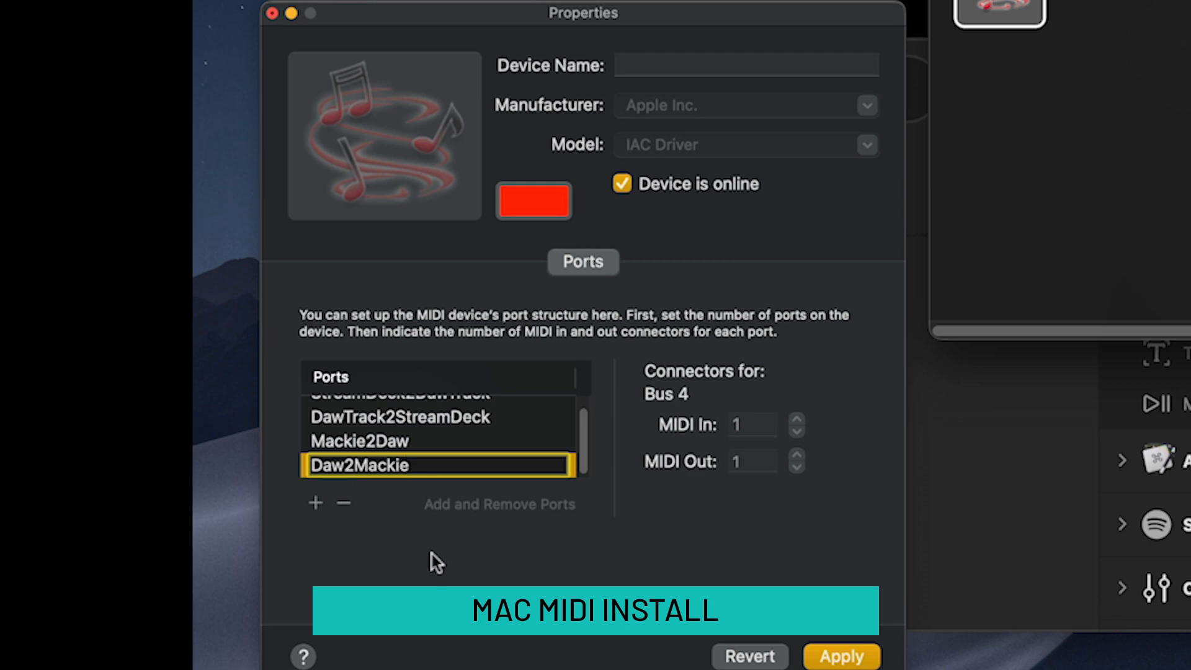
click(817, 659)
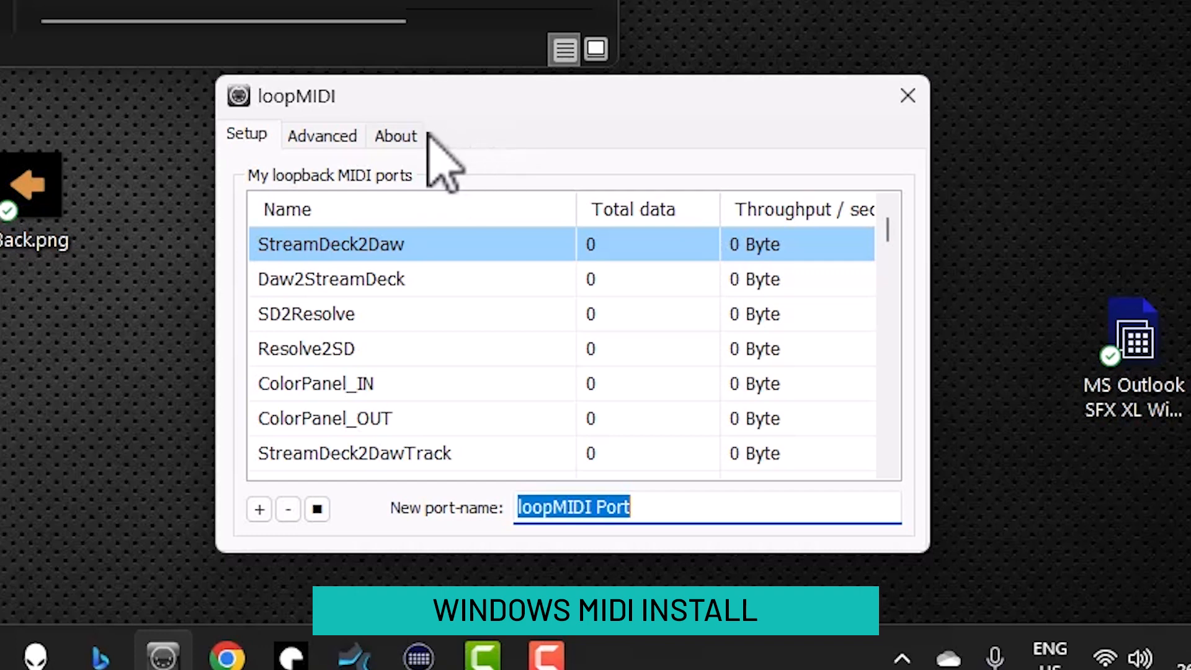
Check the version information of loopMIDI on Windows and return to its port setup.
click(397, 139)
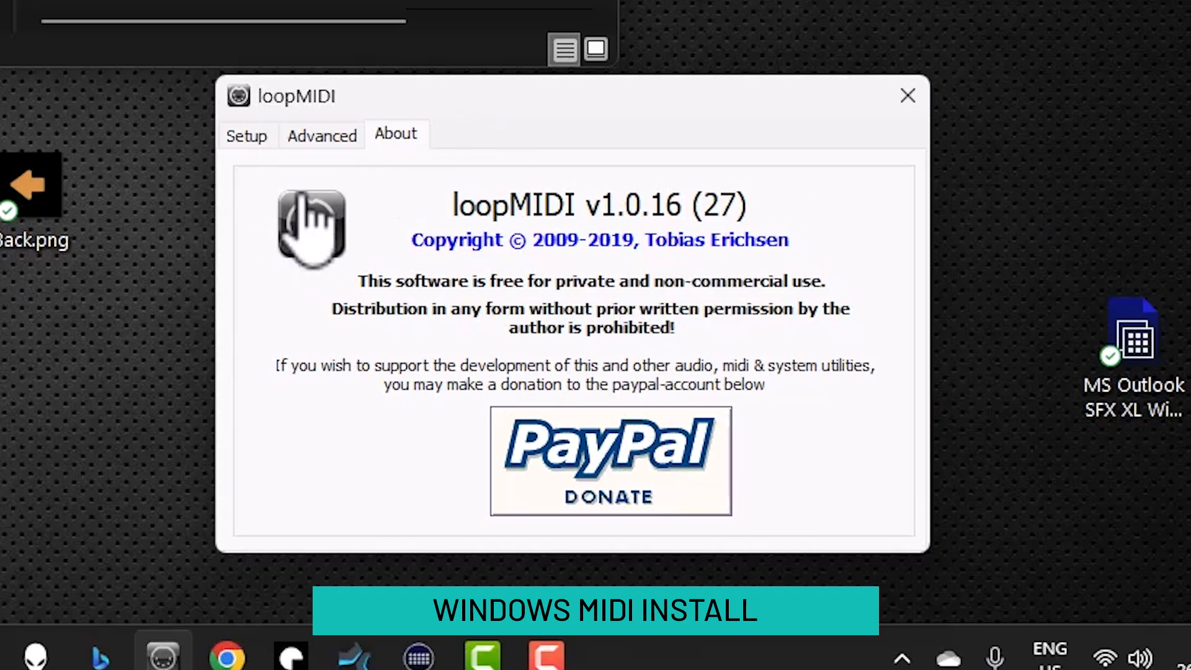
click(250, 137)
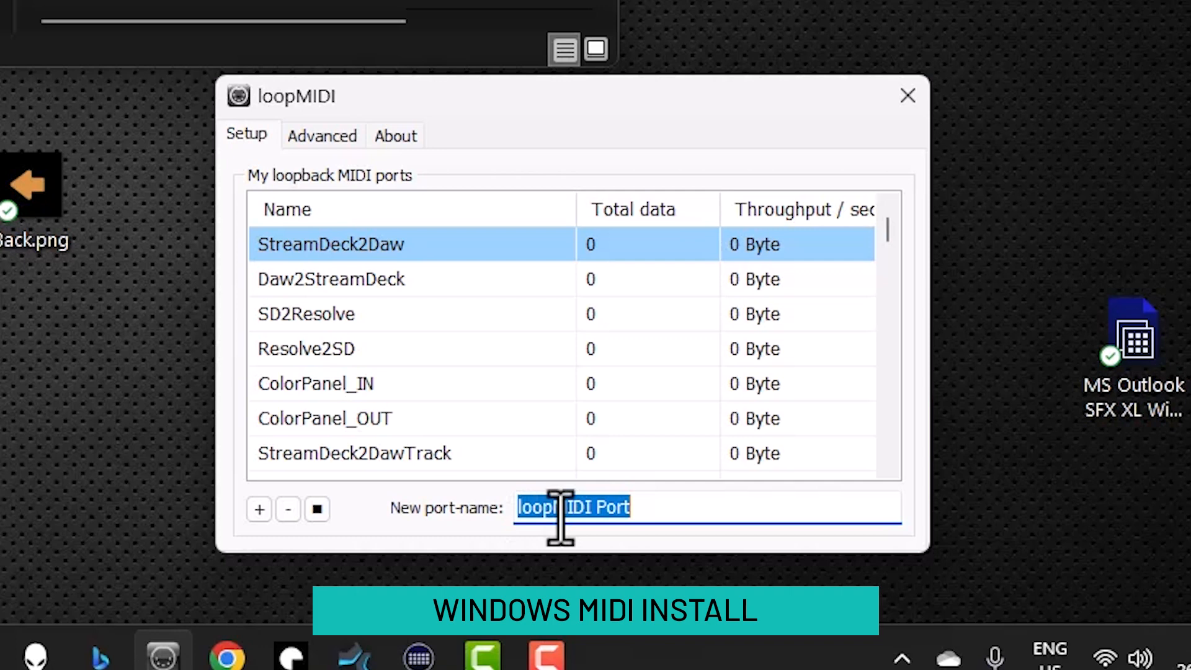
Create two loopback MIDI ports named Mackie2Daw and Daw2Mackie and check them in the port list.
text(M)
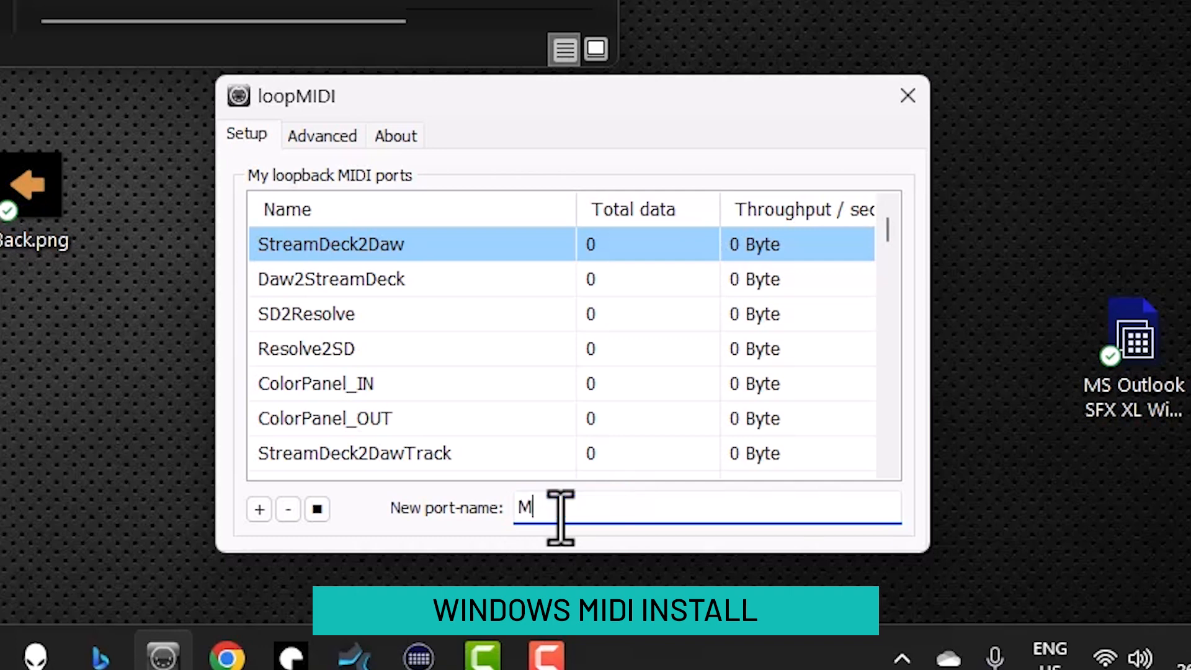
text(ackie2Daw)
key(Return)
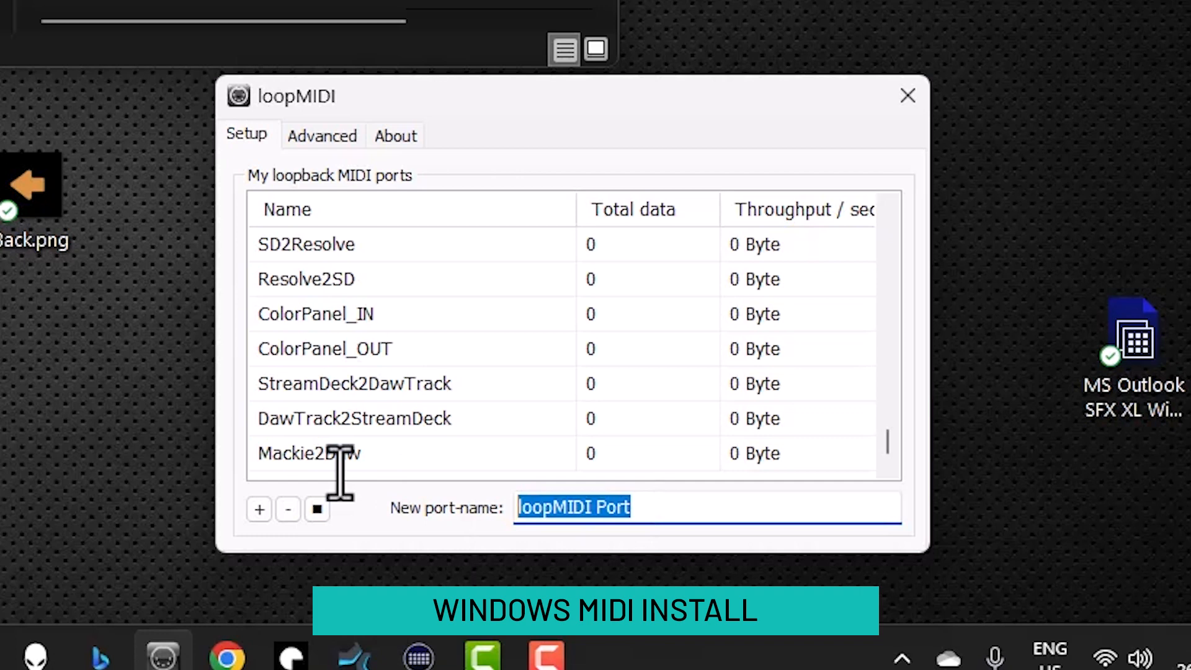
text(Daw2)
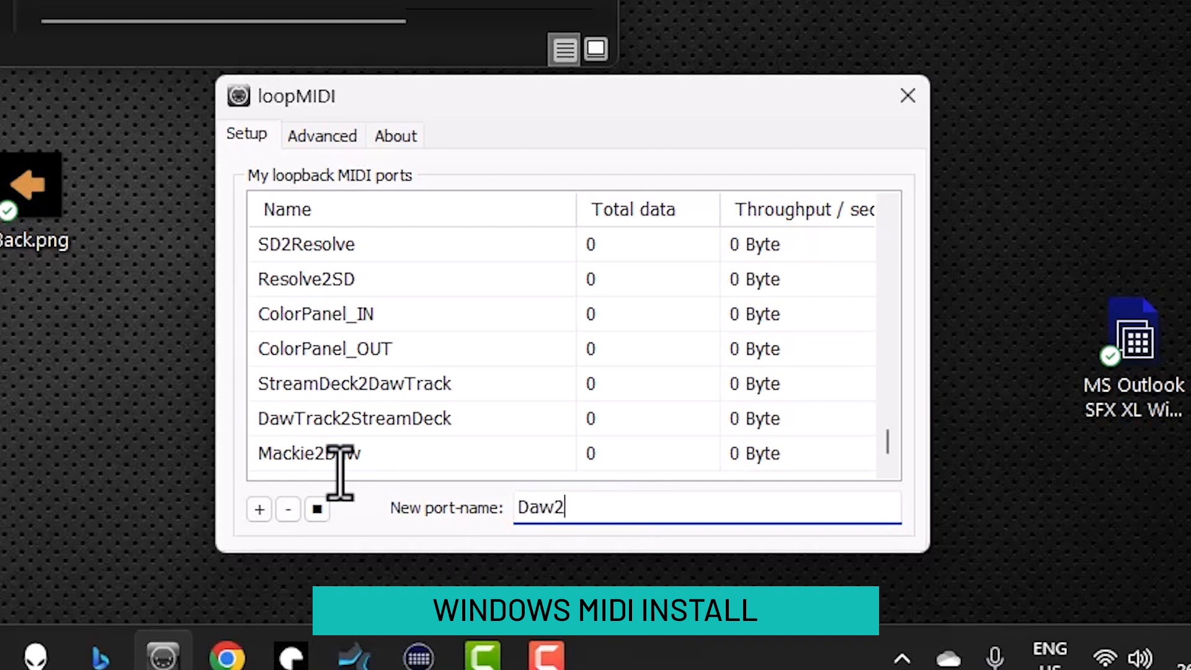
text(Mackie)
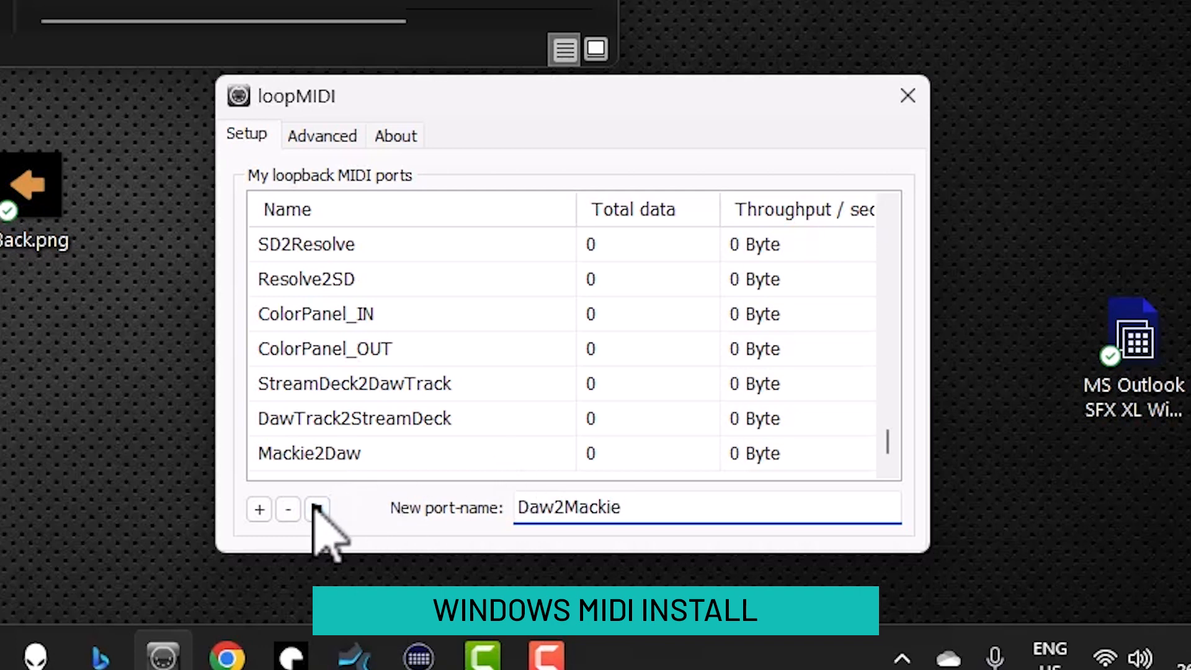
click(254, 515)
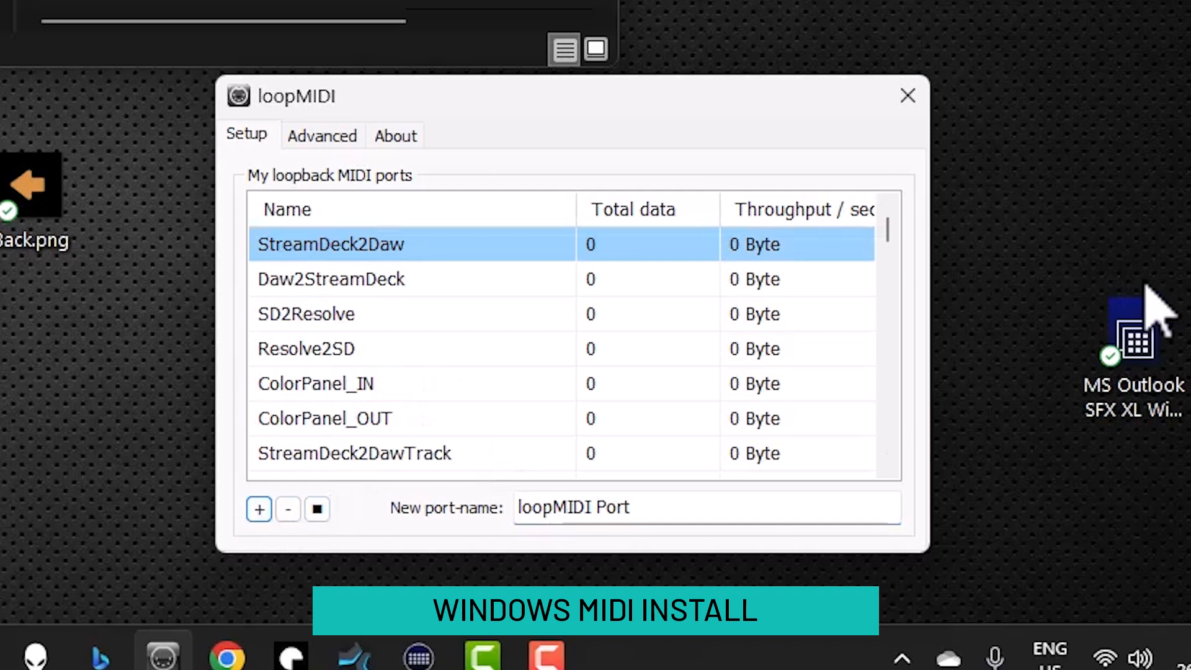
drag(919, 212, 877, 497)
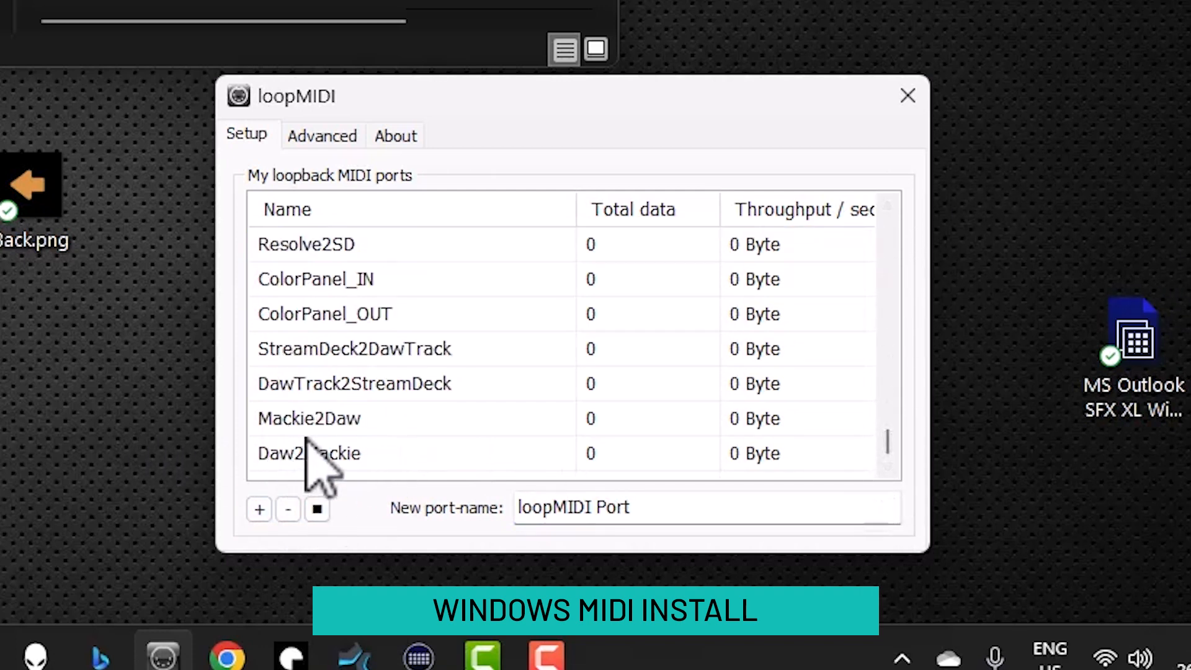
drag(478, 95, 967, 606)
mouse_move(503, 639)
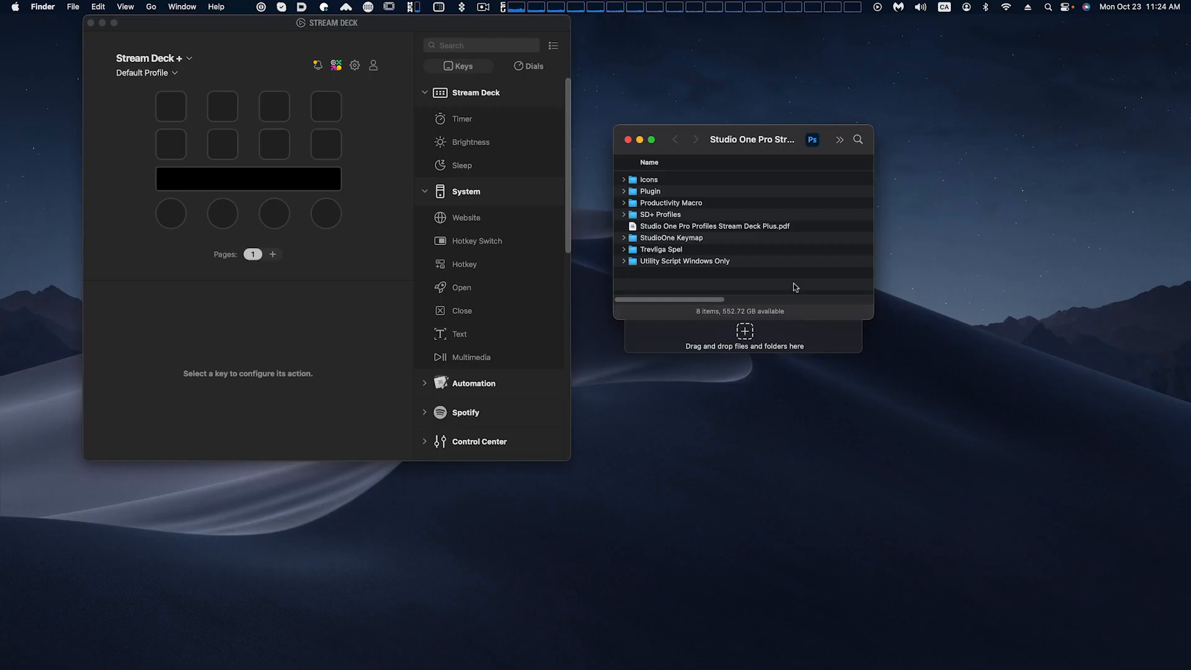
Switch to Studio One 6 on the Mac and start importing a keyboard mapping scheme from the keyboard shortcut settings.
key(super+Tab)
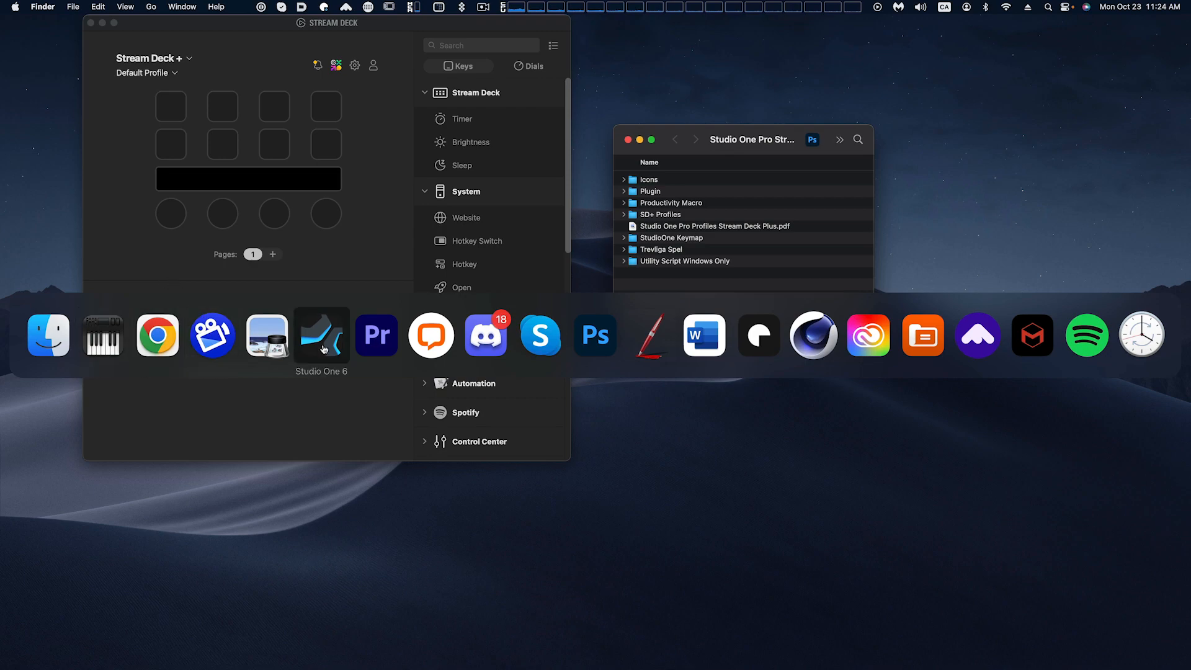
click(323, 349)
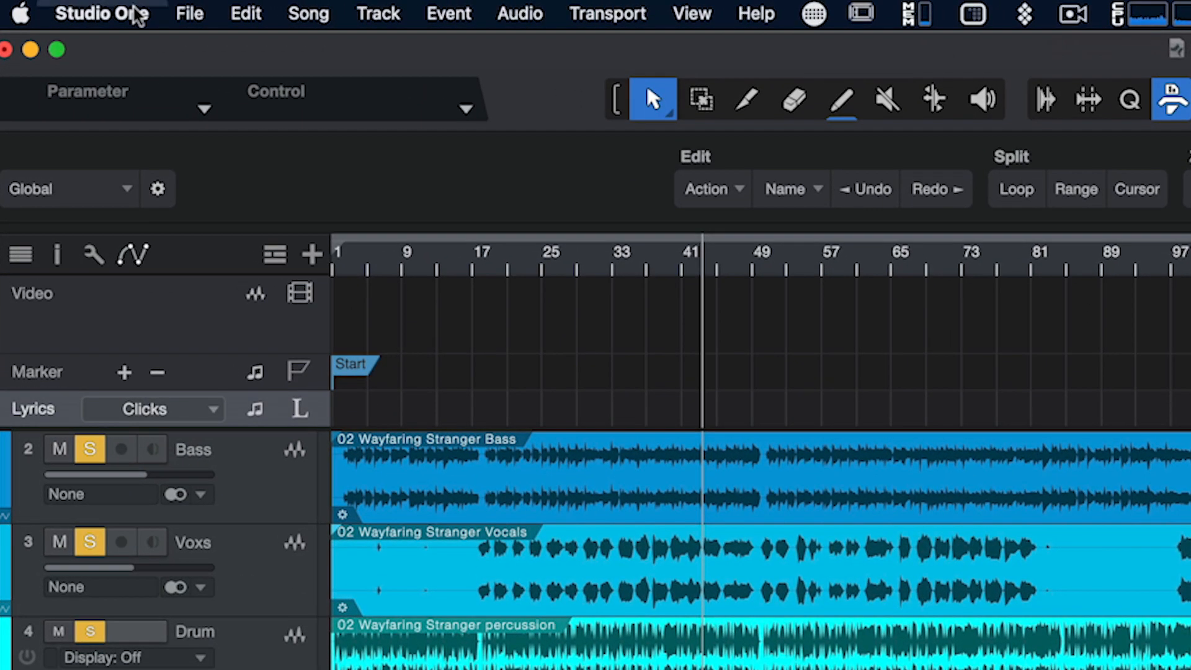
click(92, 9)
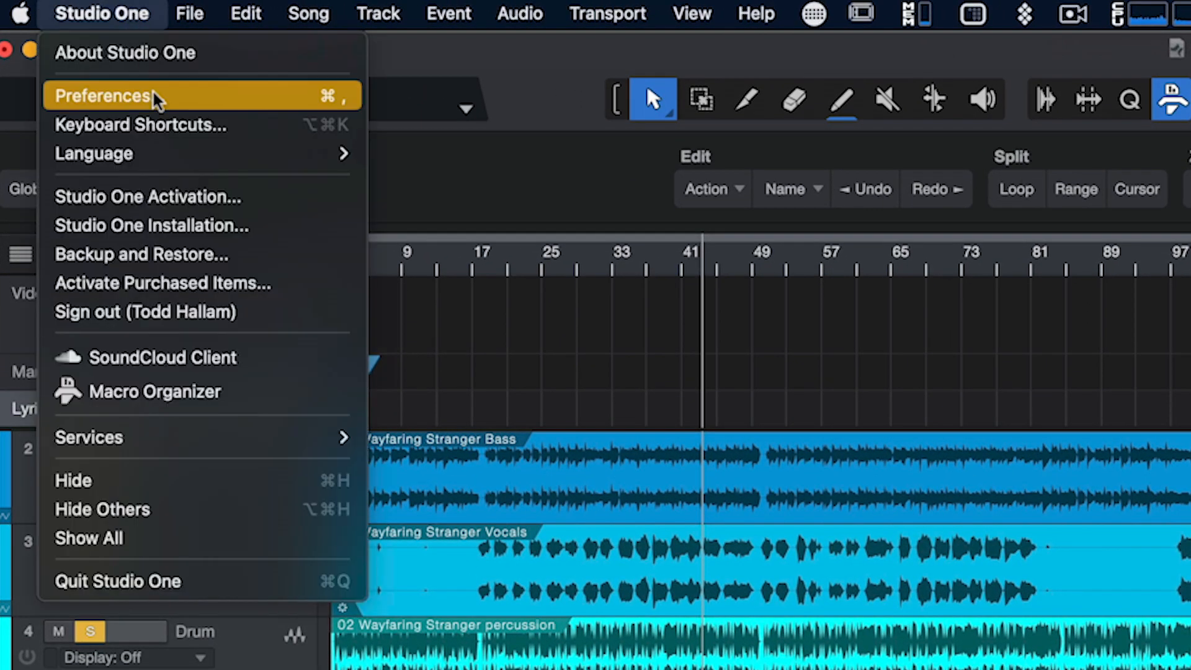
click(155, 127)
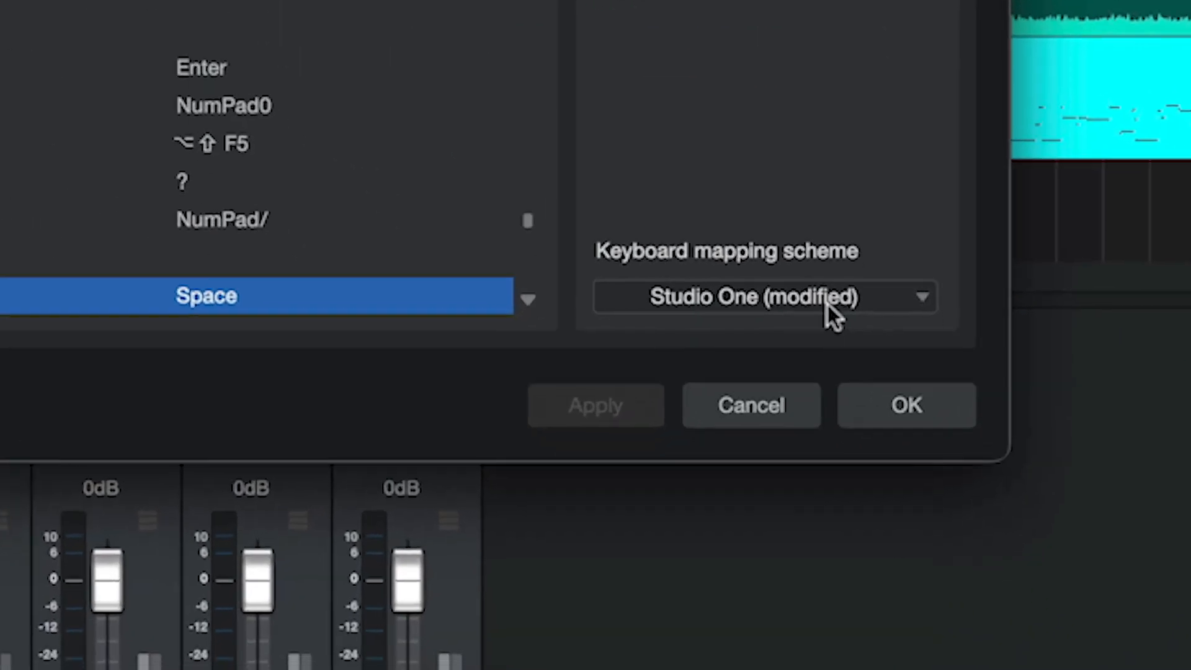
click(893, 567)
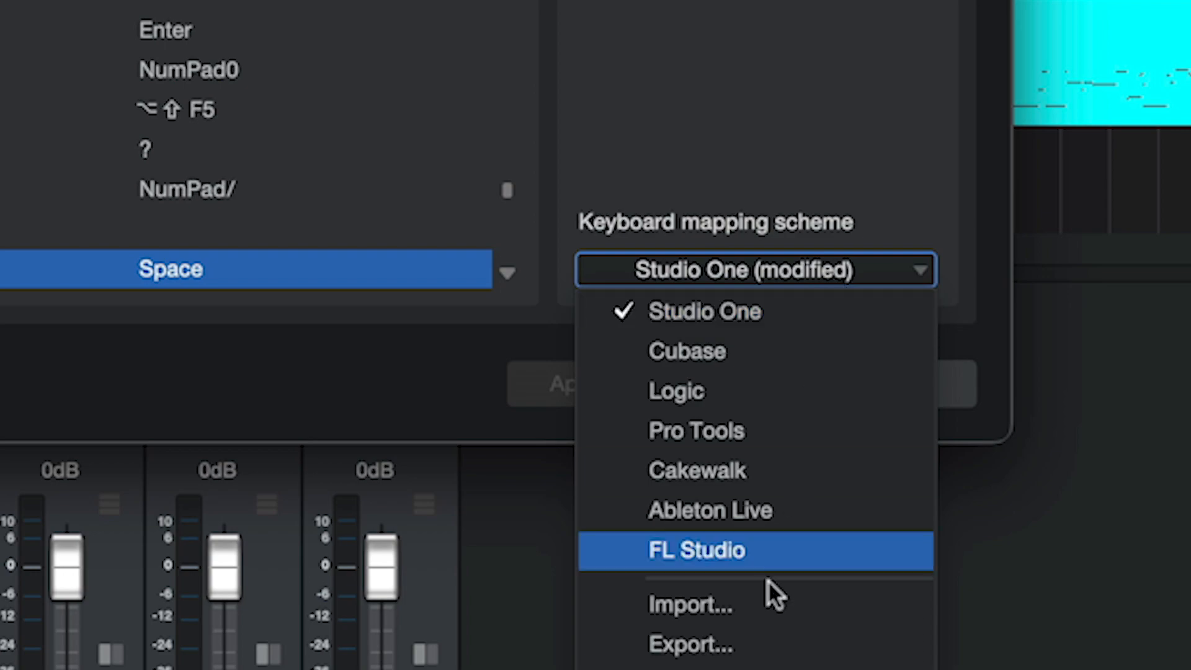
click(764, 602)
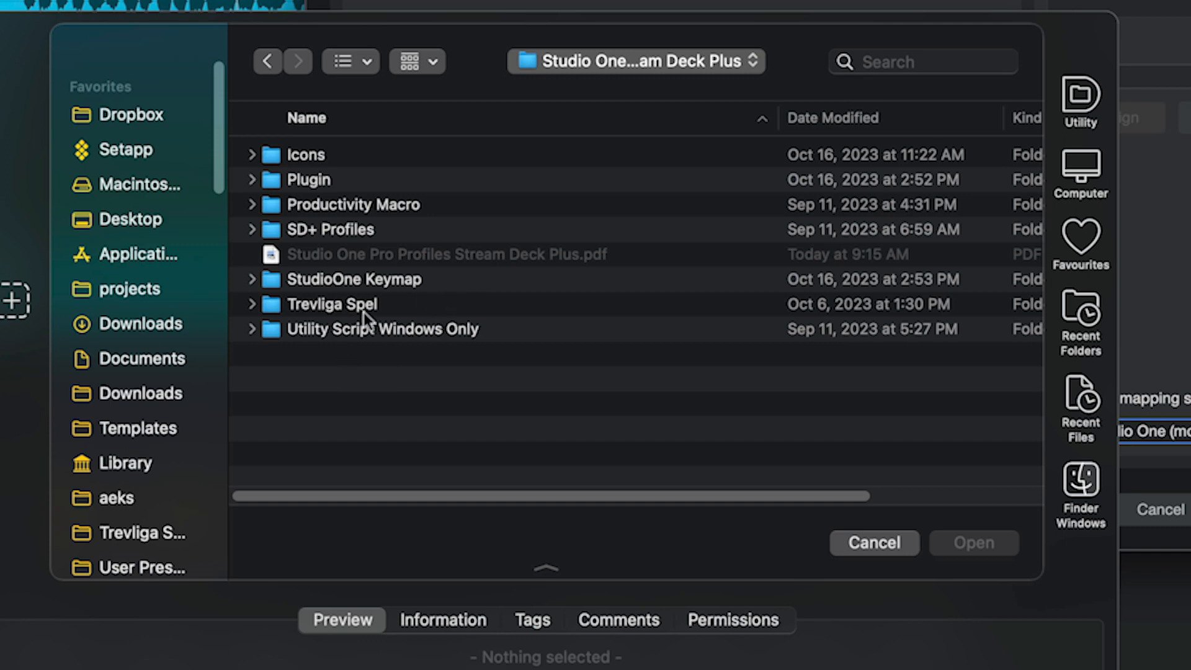
Import SideshowFX Studio One Keymap Mac2.keyscheme from the StudioOne Keymap Mac folder, accept reverting to that scheme and apply it.
double_click(385, 279)
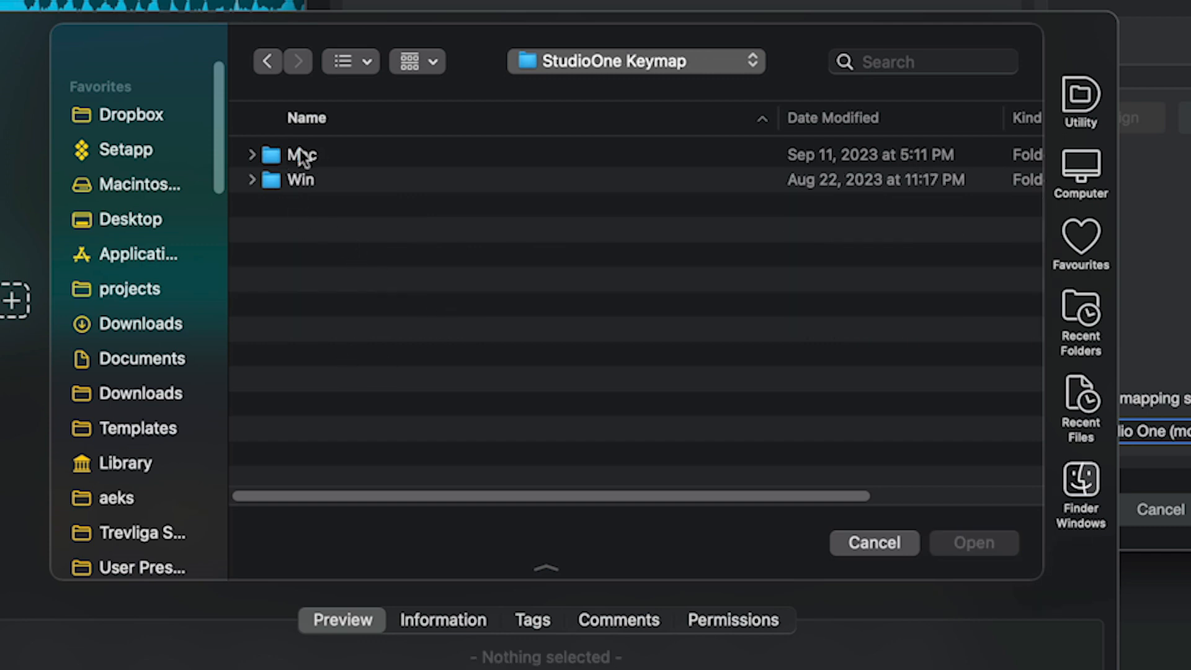
click(253, 155)
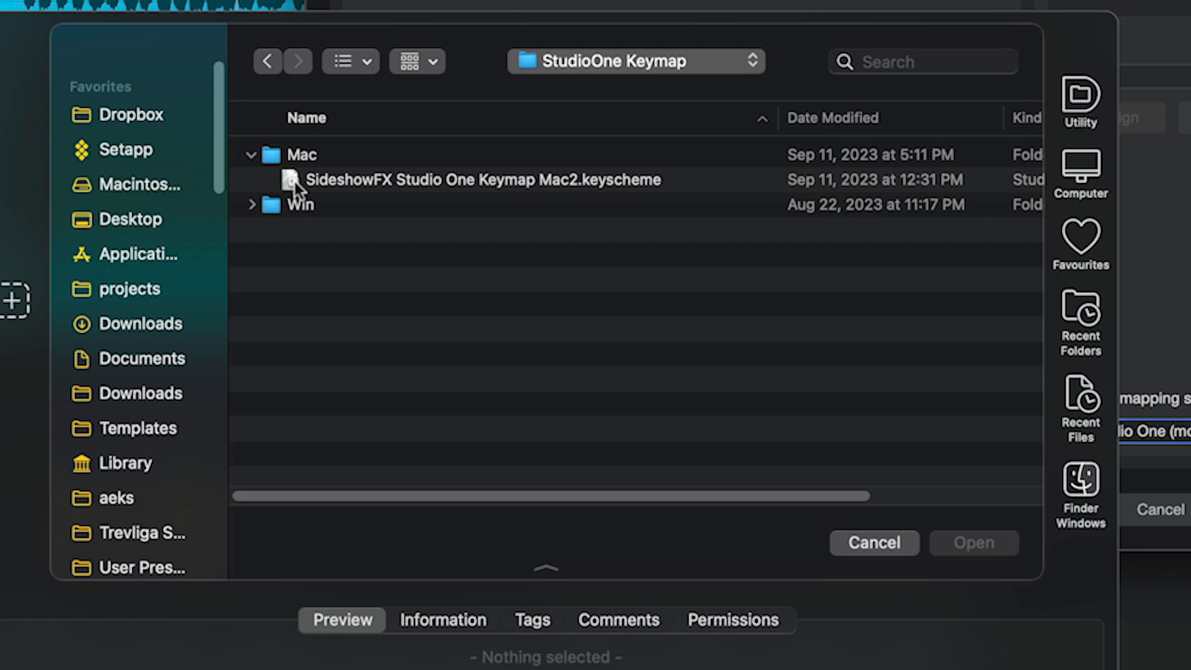
double_click(612, 178)
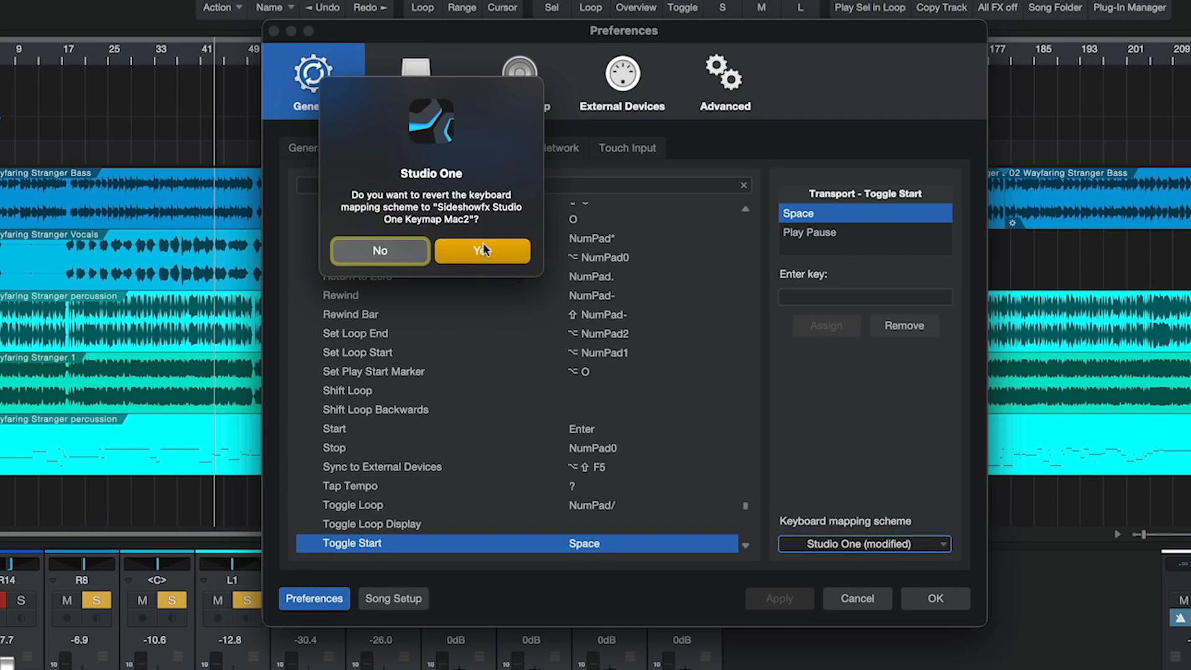
click(492, 229)
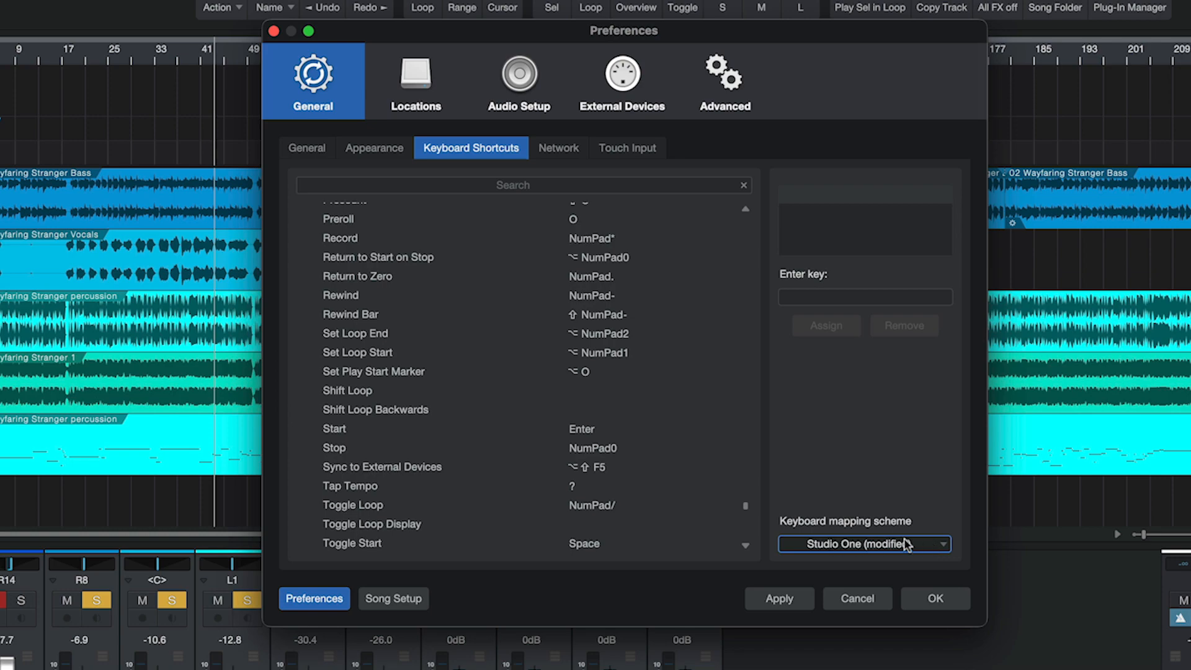
click(788, 597)
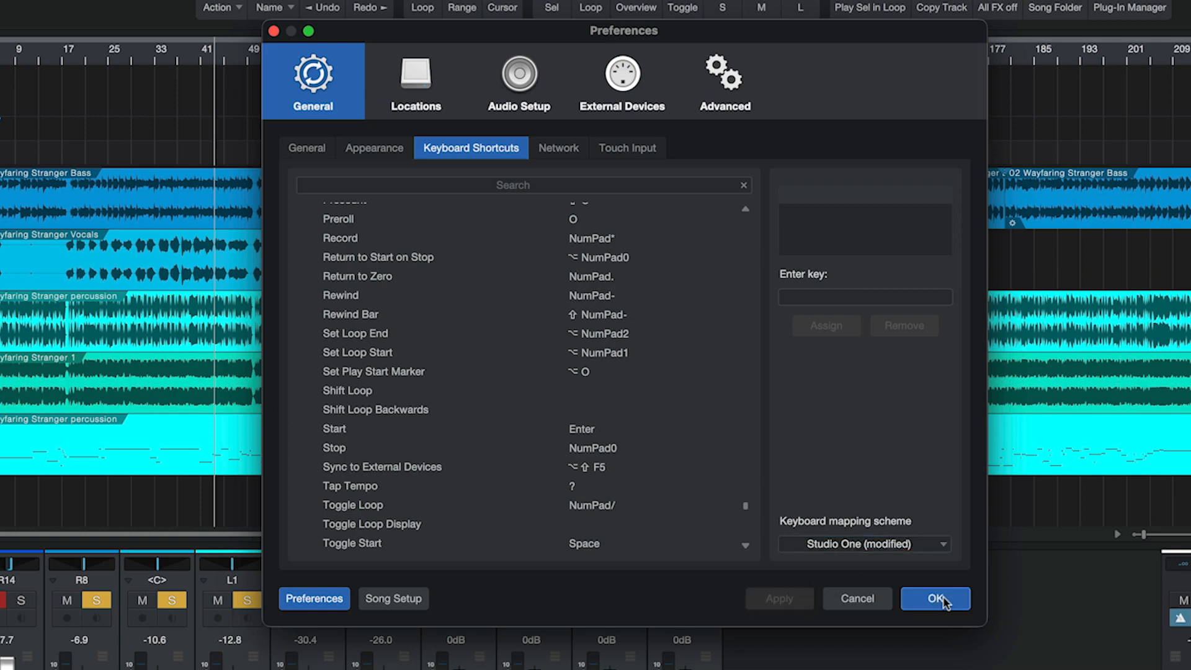
click(944, 602)
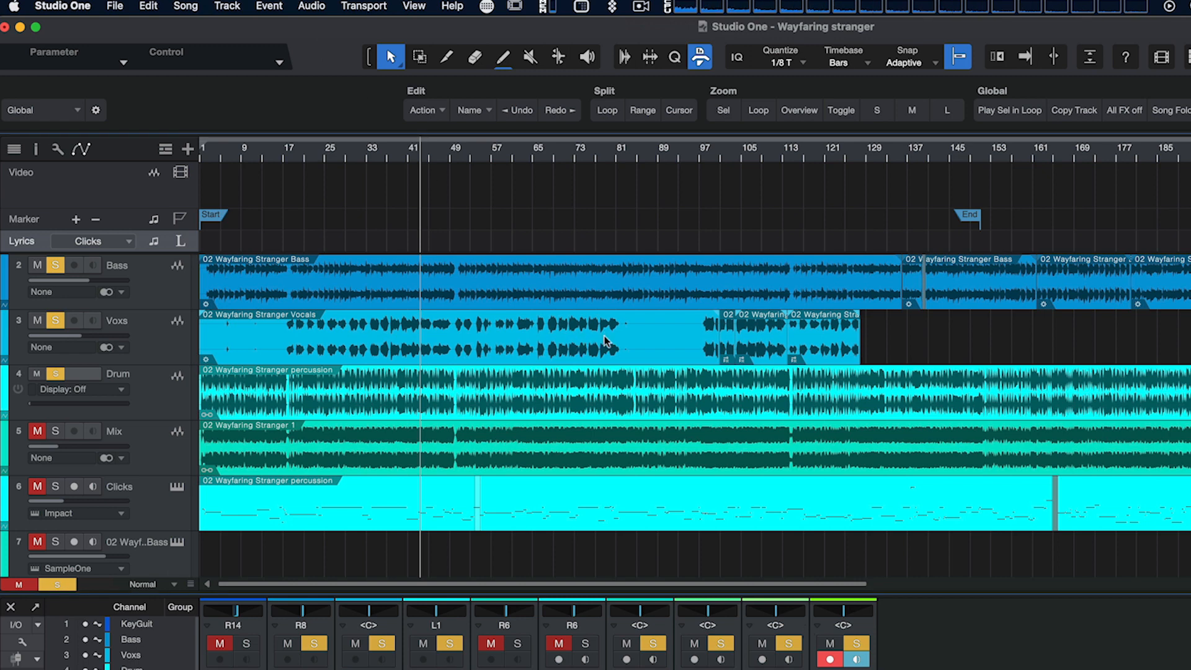
In the External Devices preferences, start adding a new device and choose the Mackie Control model.
click(80, 7)
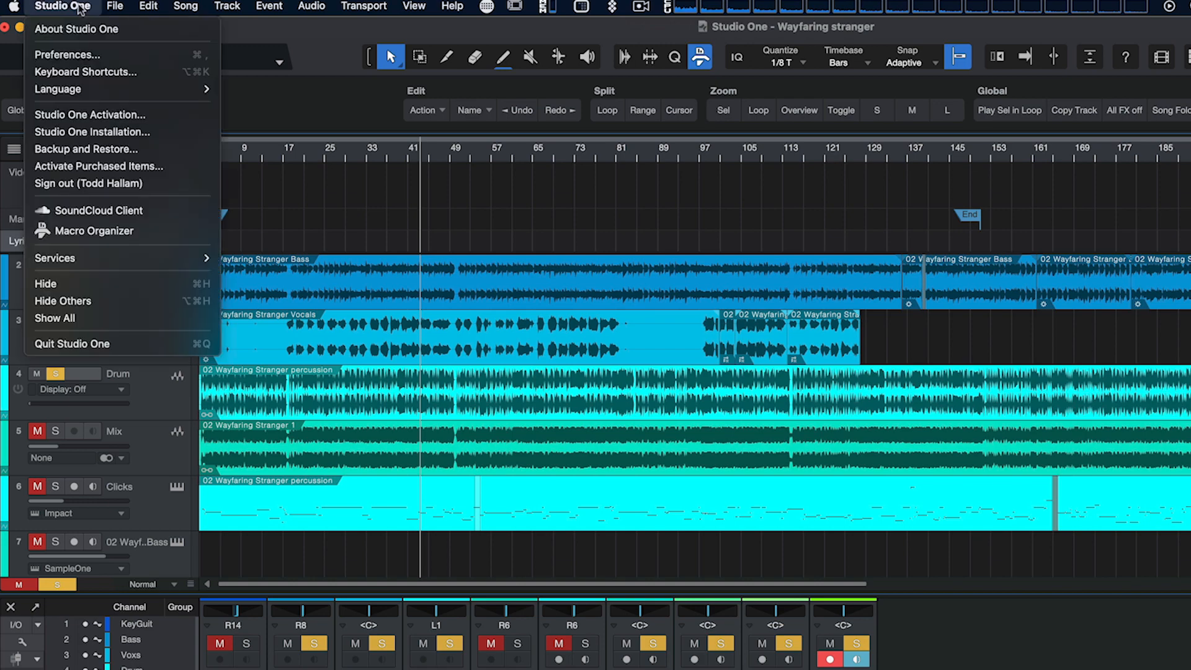
click(85, 53)
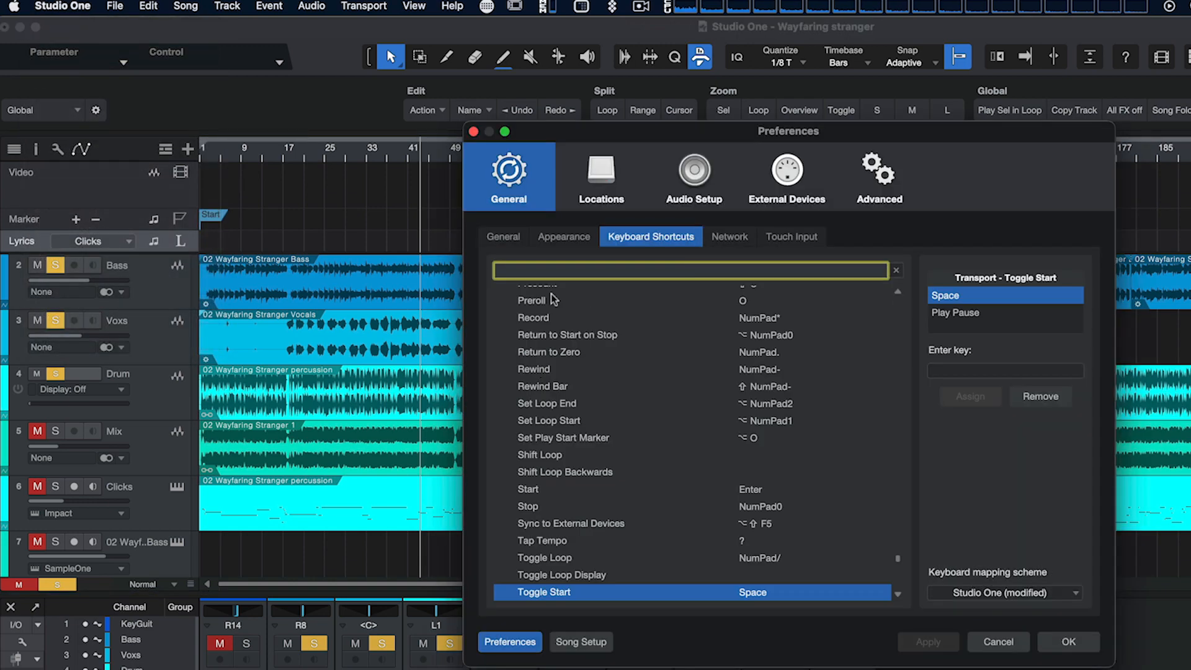
click(808, 197)
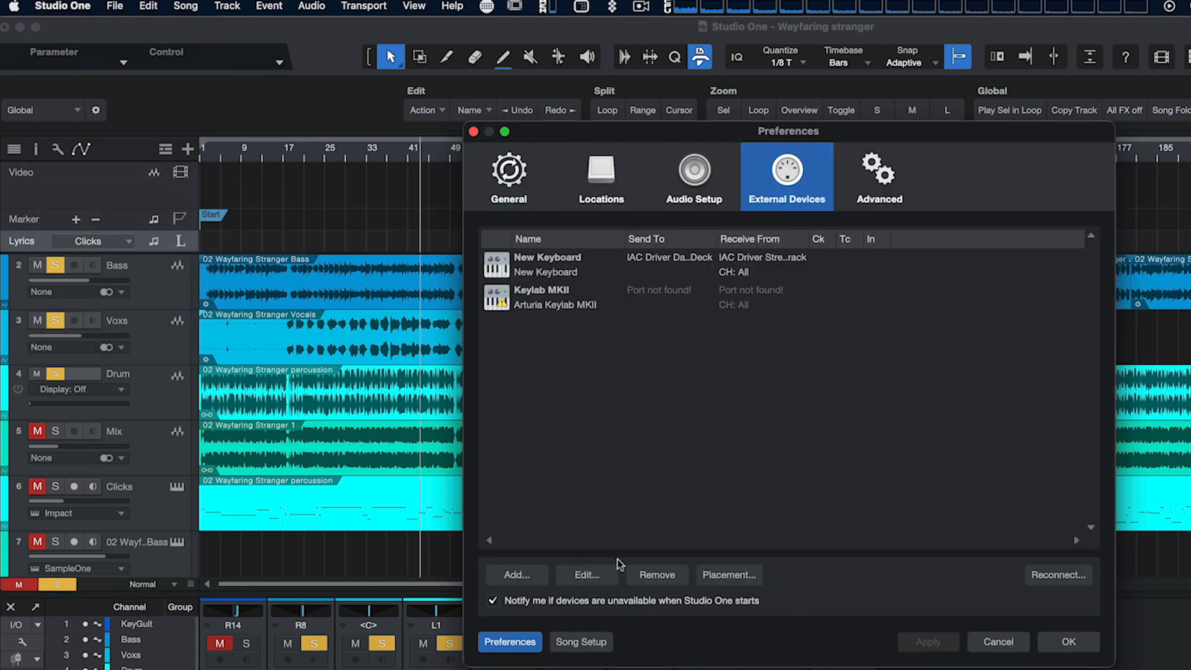
click(516, 576)
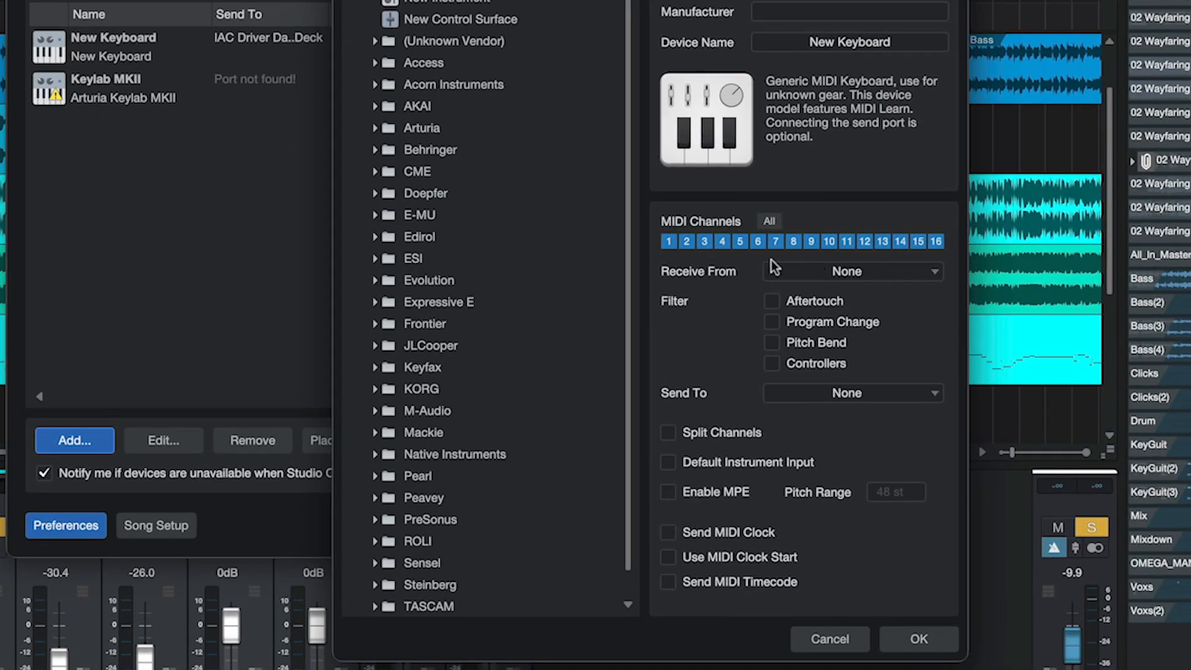
scroll(856, 487, down, 1)
click(376, 406)
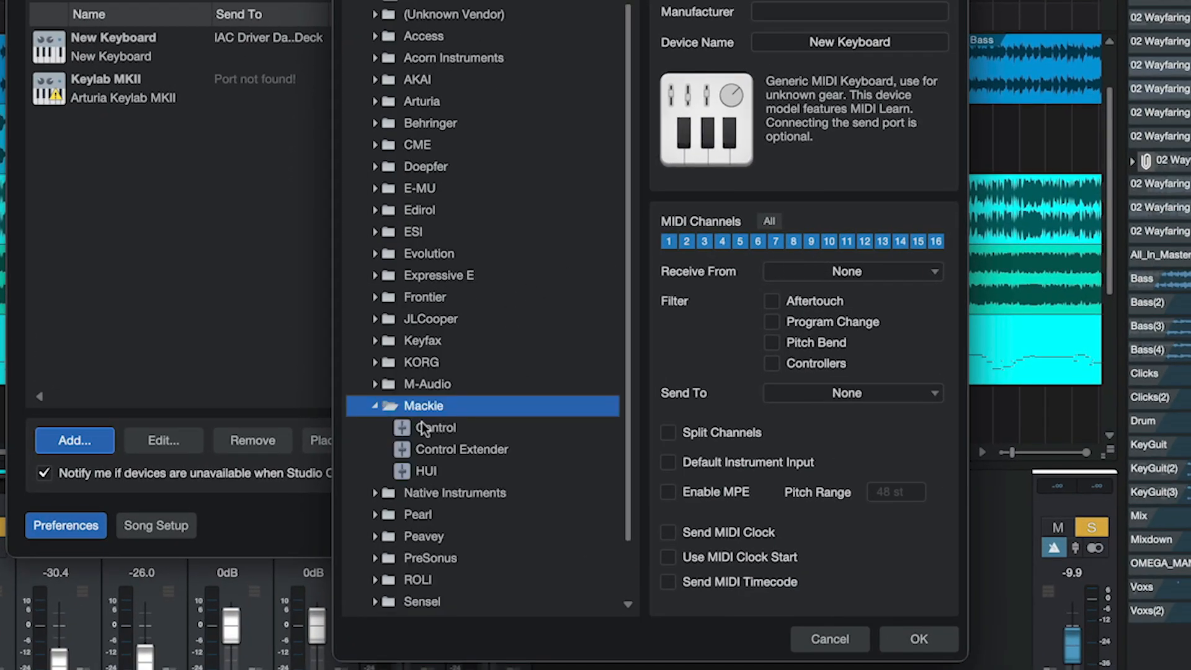
click(450, 429)
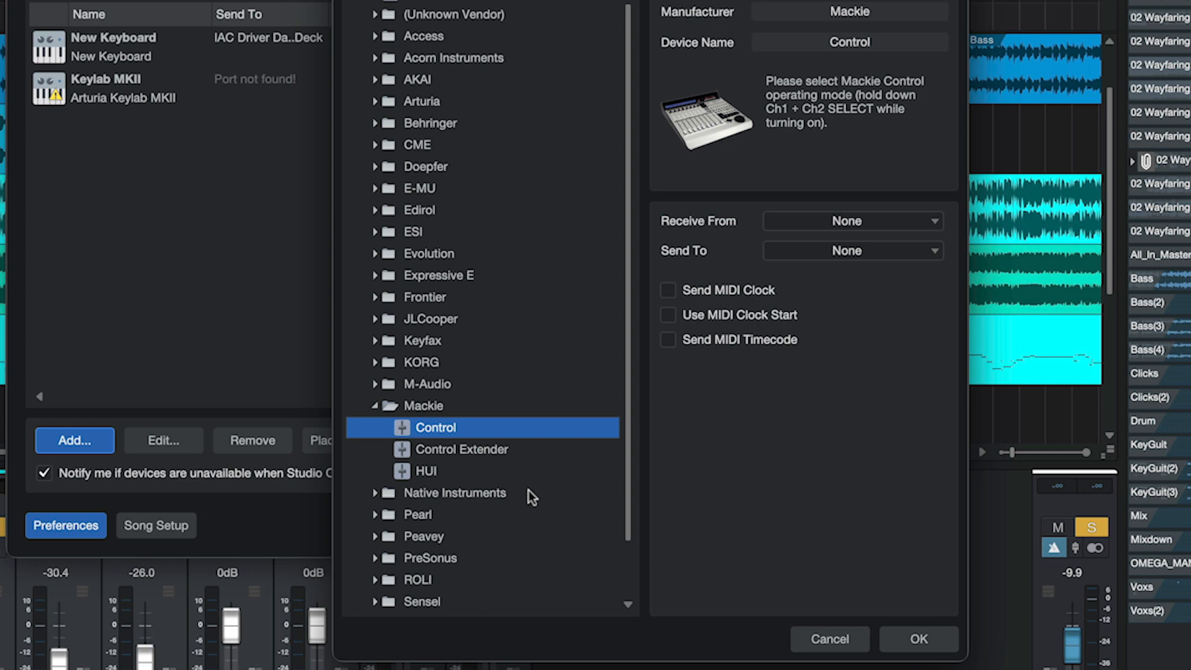
Set the Mackie Control to receive from IAC Driver Mackie2Daw and send to IAC Driver Daw2Mackie, and add the device.
click(874, 223)
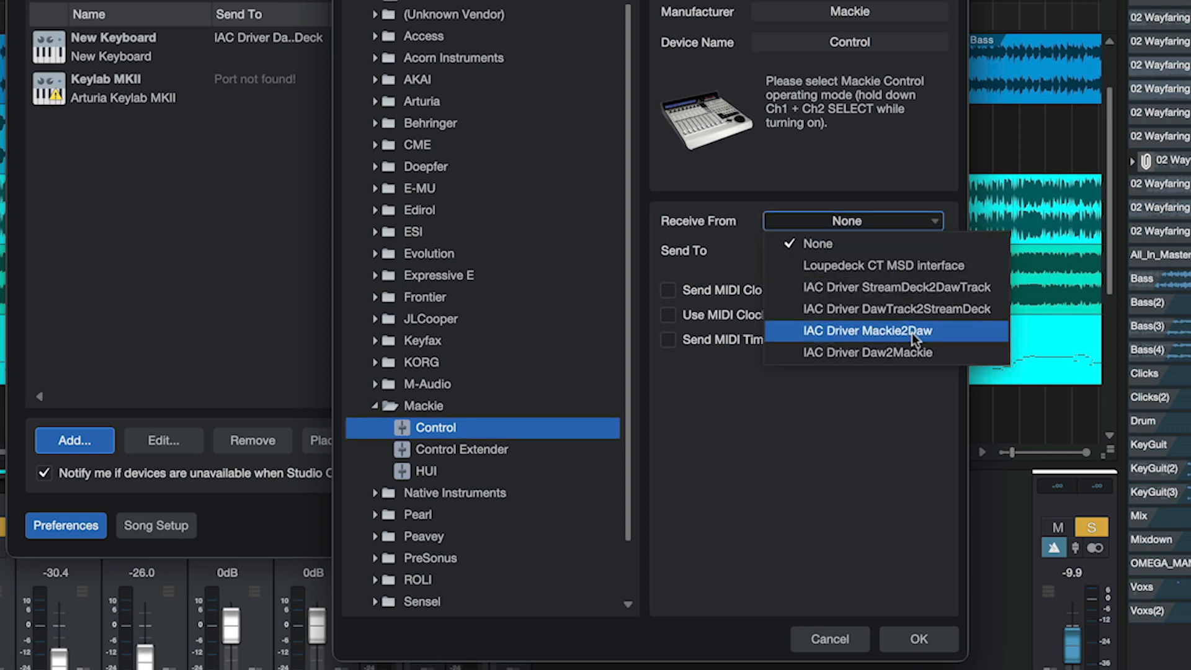
click(912, 332)
click(876, 253)
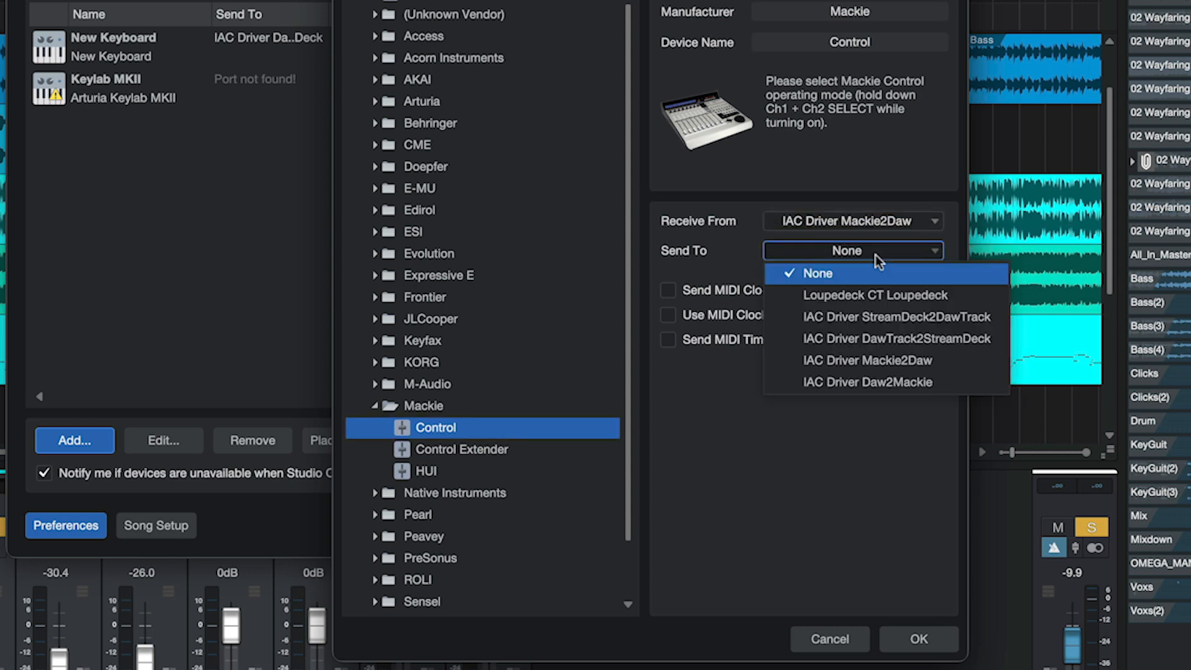
click(916, 376)
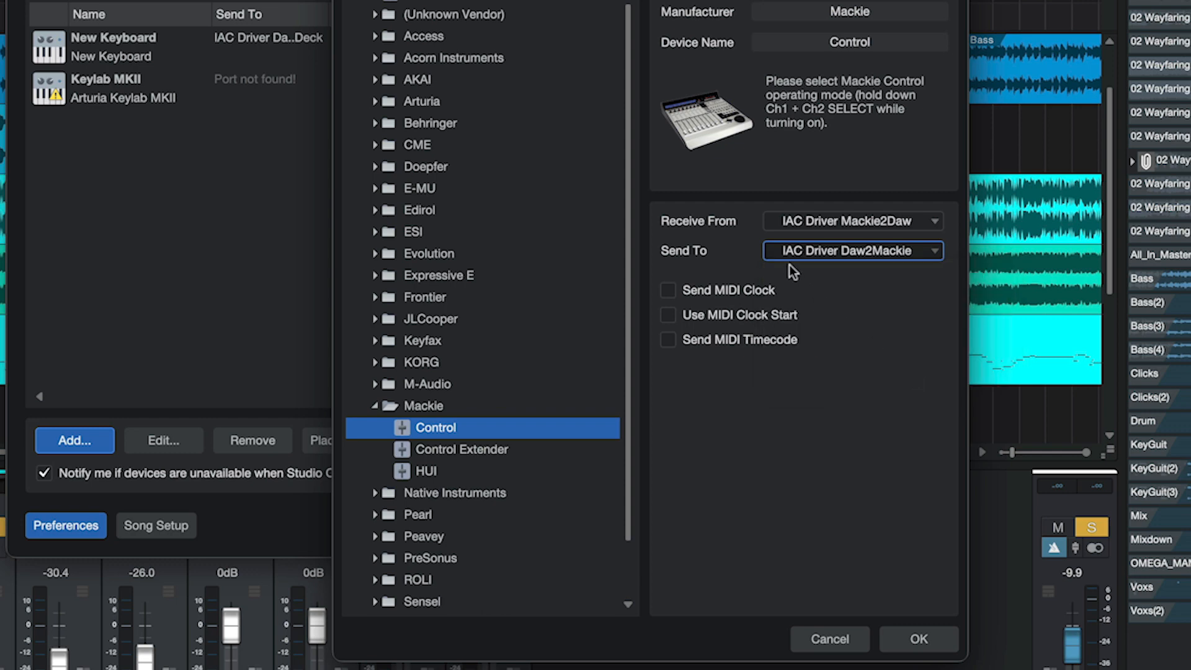
click(919, 639)
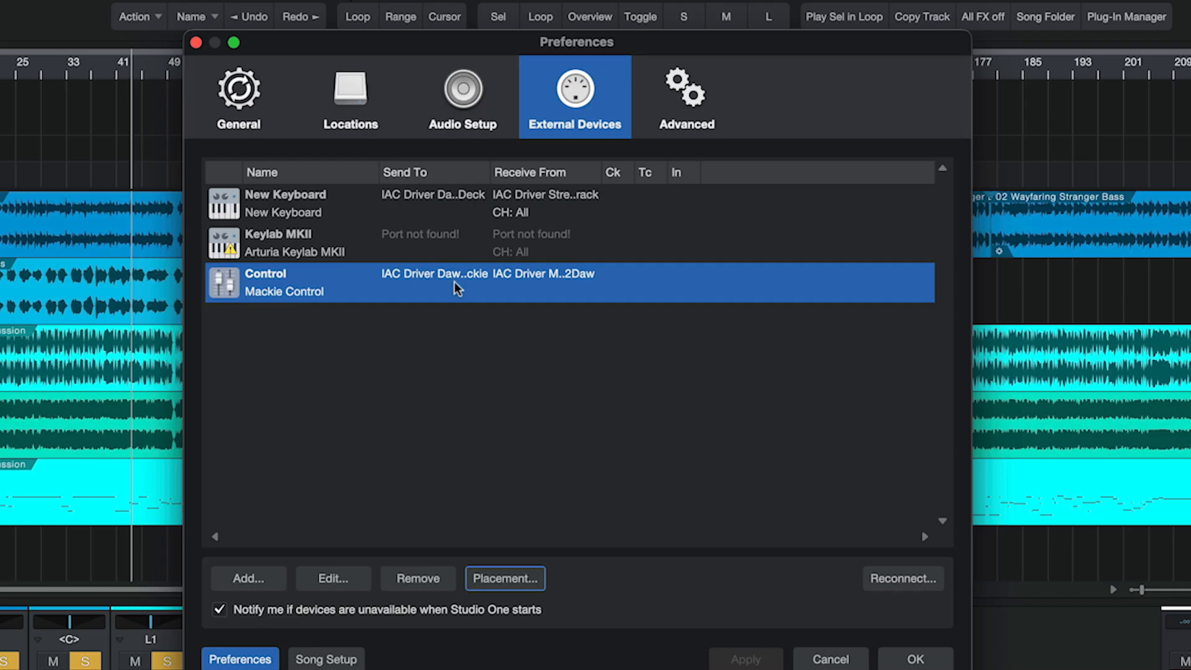
Rename the new Mackie Control device as SFX Control.
click(328, 579)
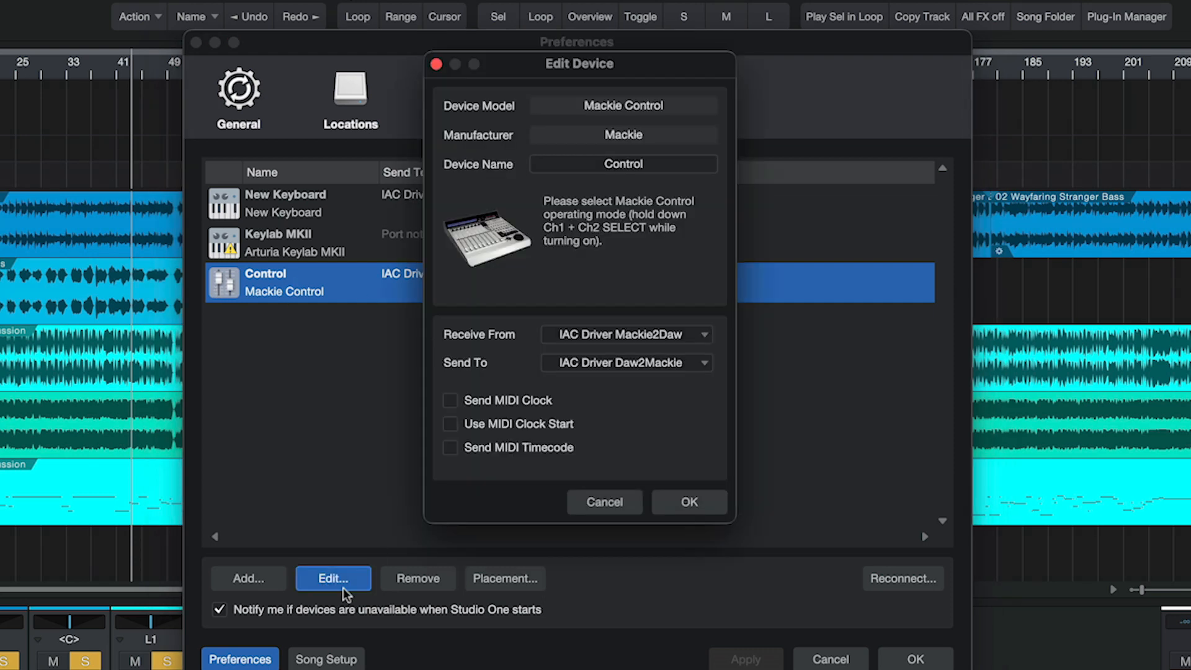
click(651, 169)
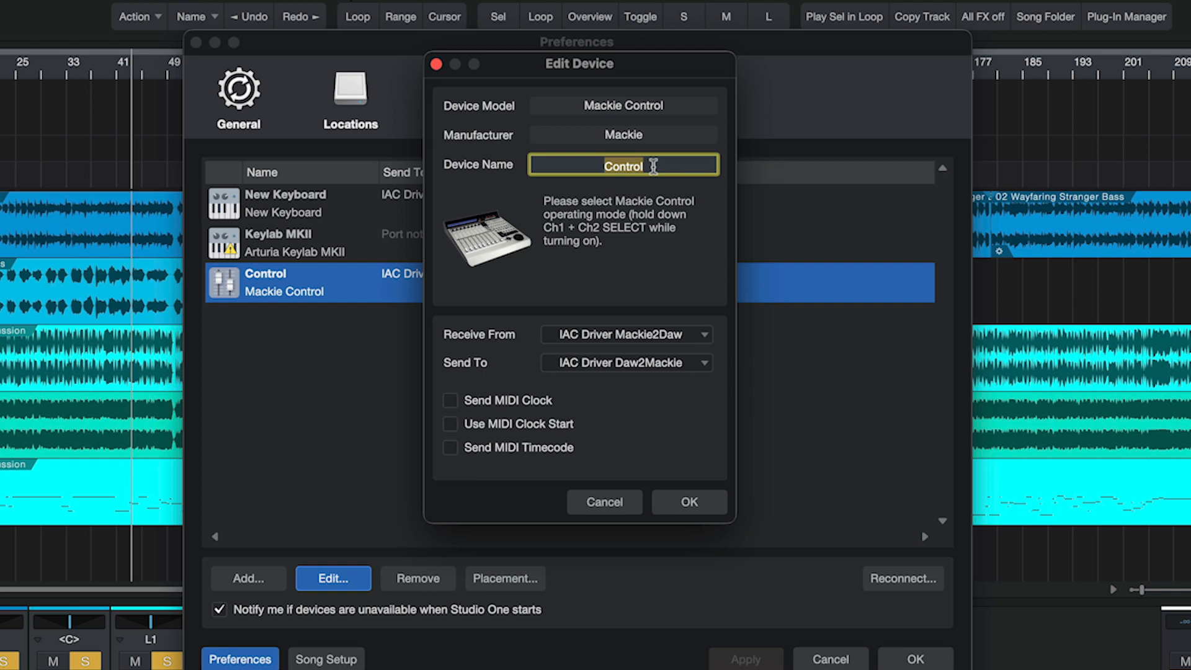
text(SFX Control)
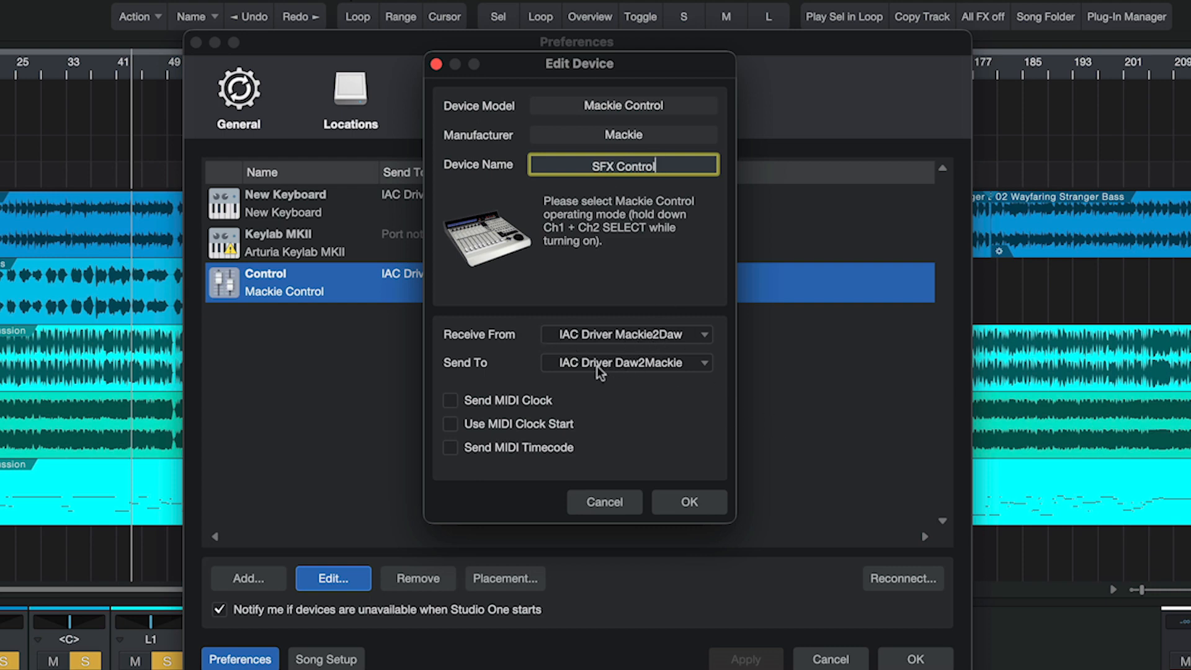
click(694, 502)
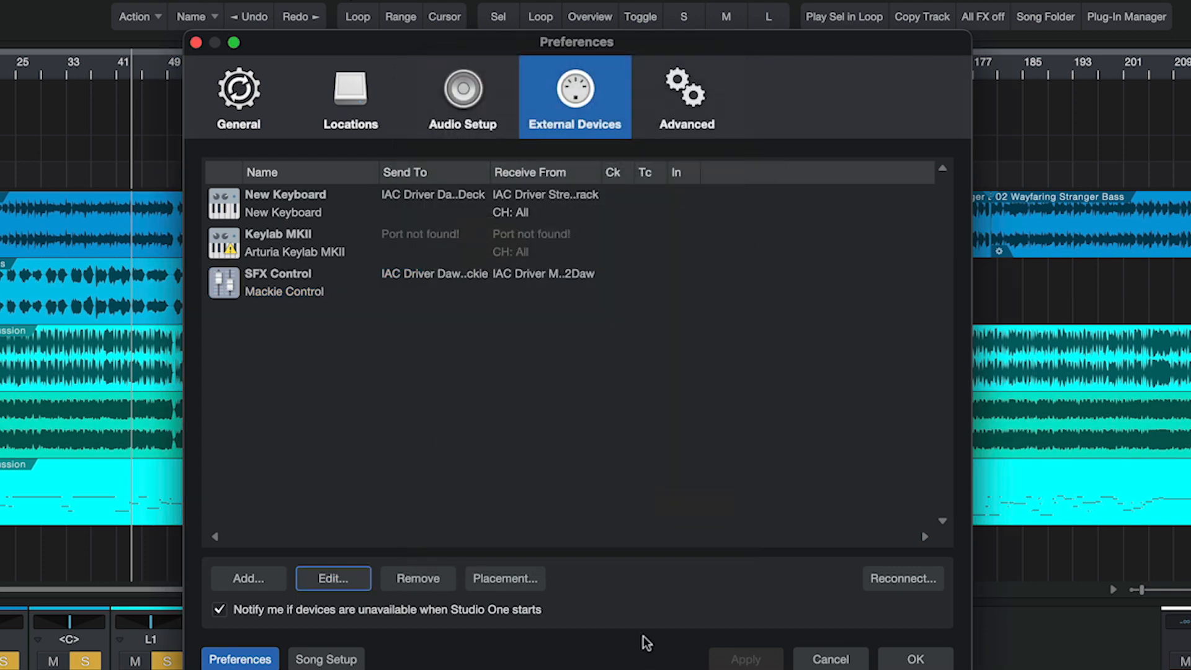
Place the SFX Control device in Group 1 of the control surface placement and accept the preferences.
click(371, 299)
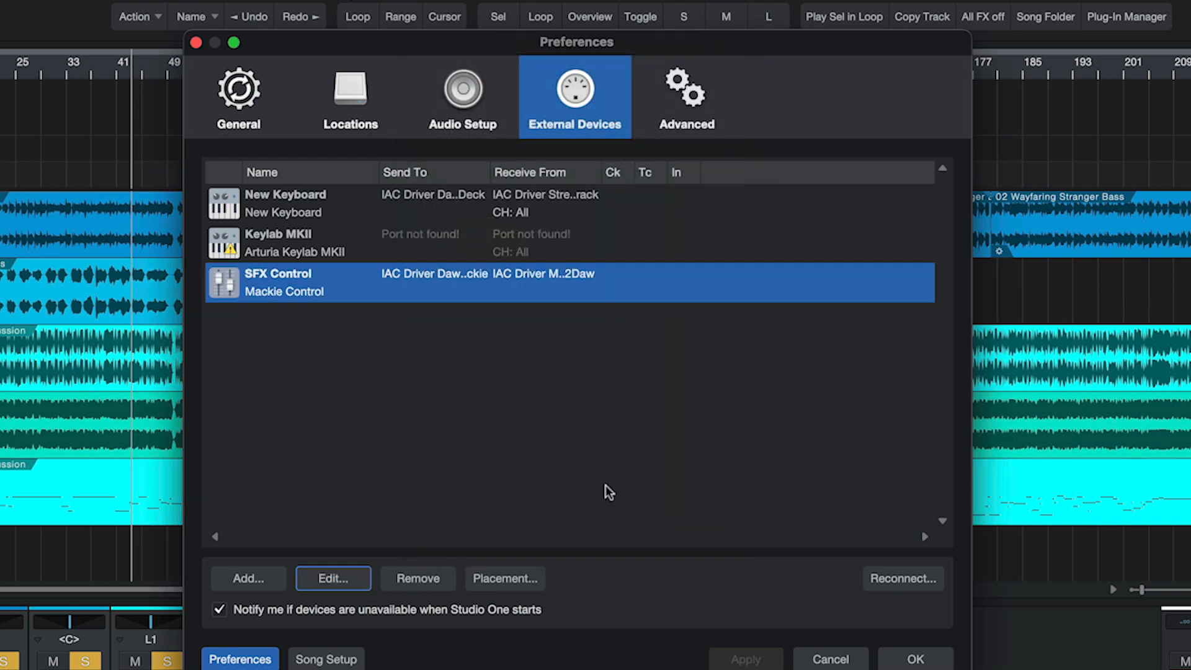
click(507, 578)
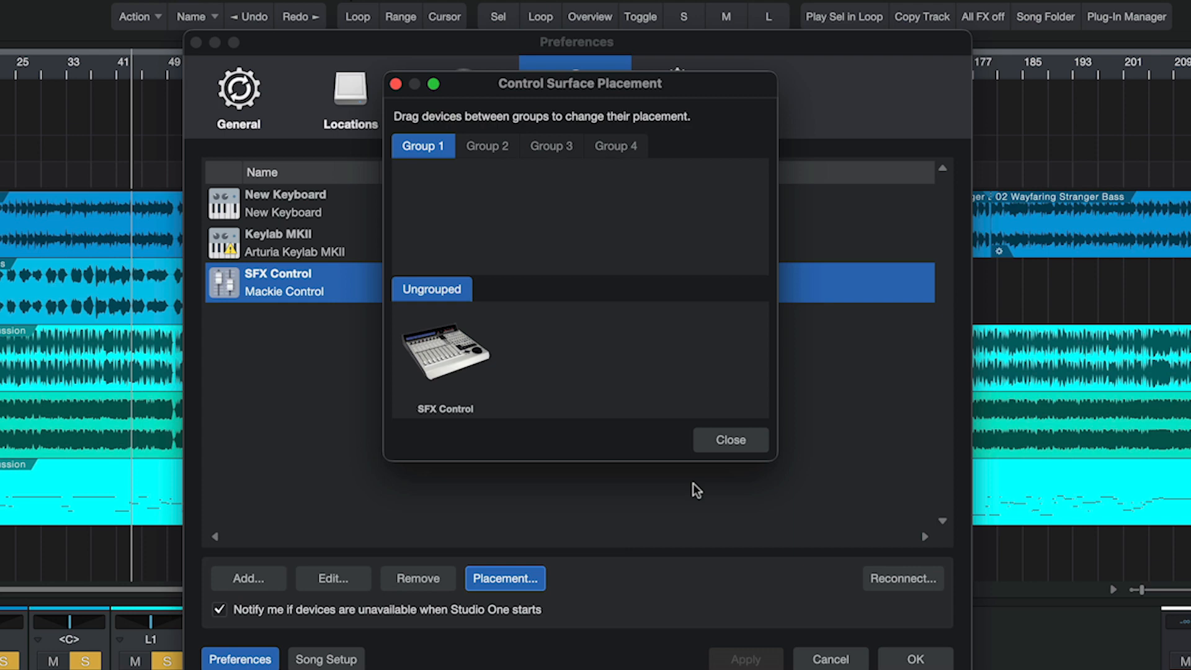
drag(443, 362, 434, 199)
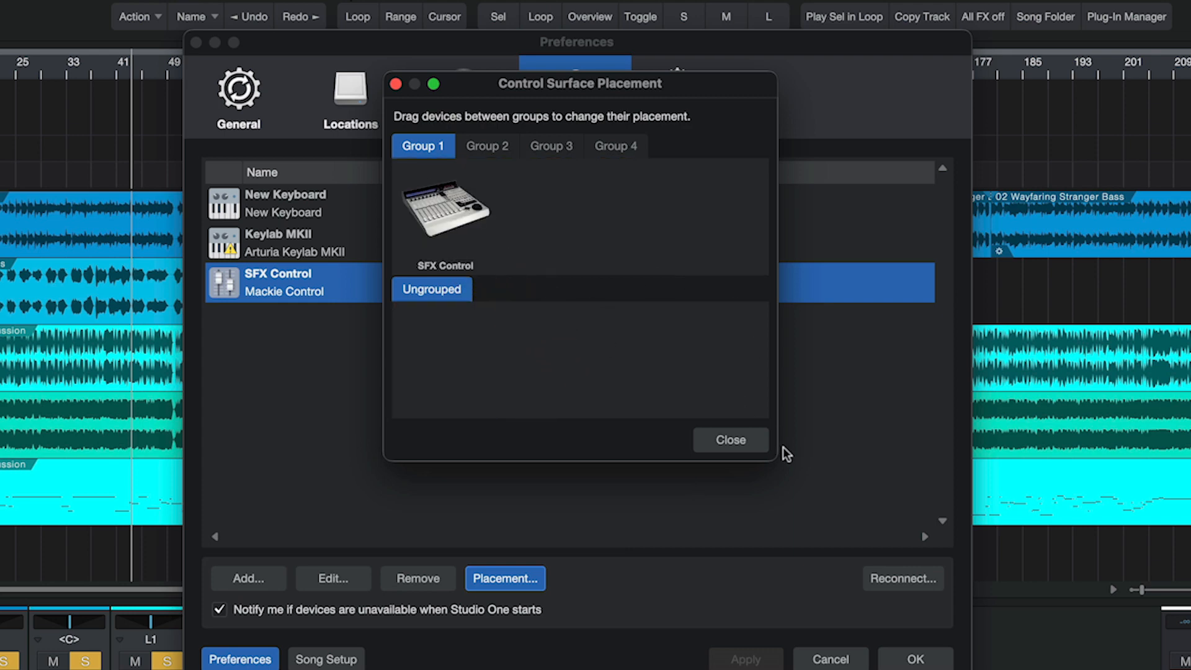
click(743, 440)
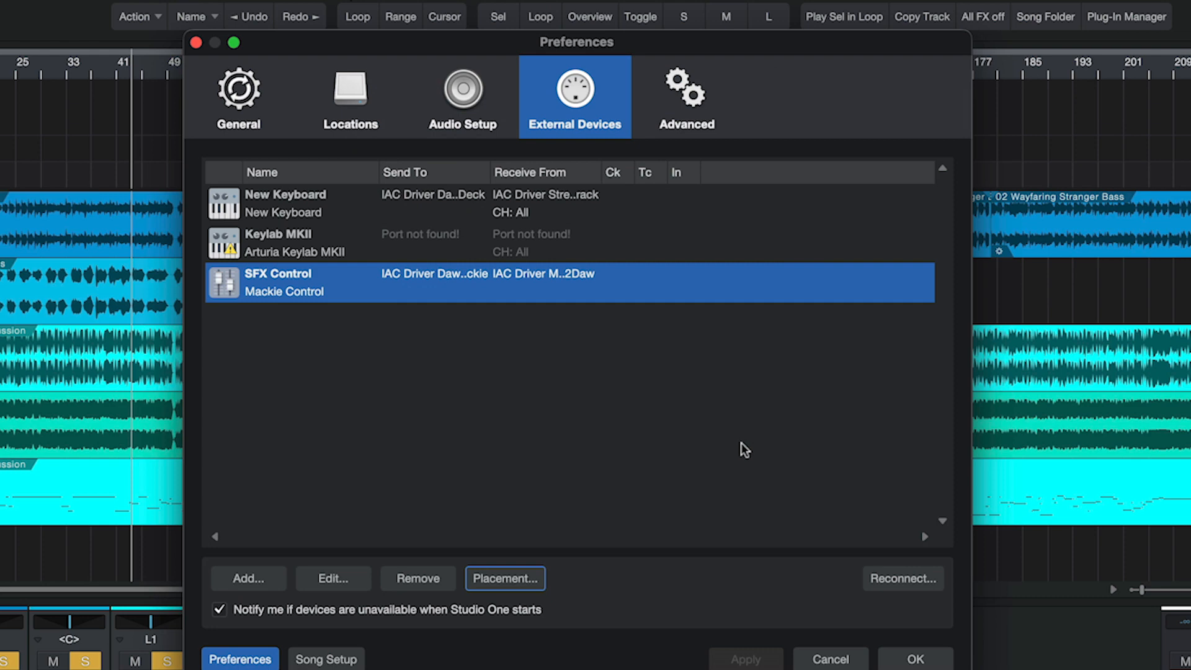
click(742, 443)
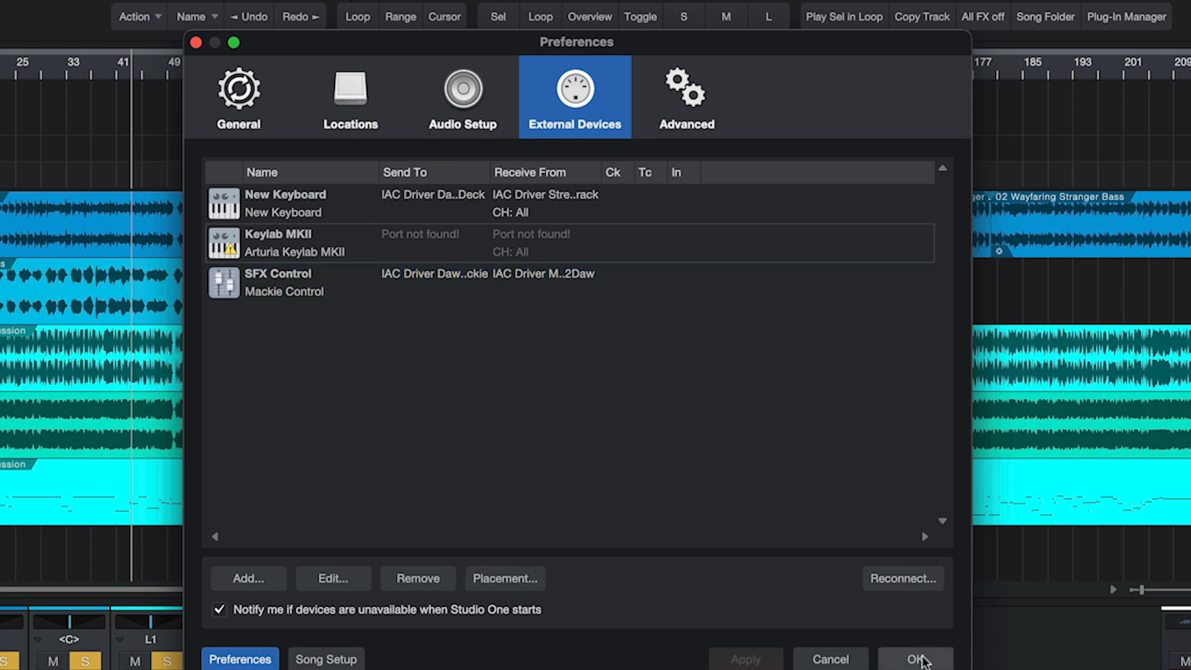
click(917, 660)
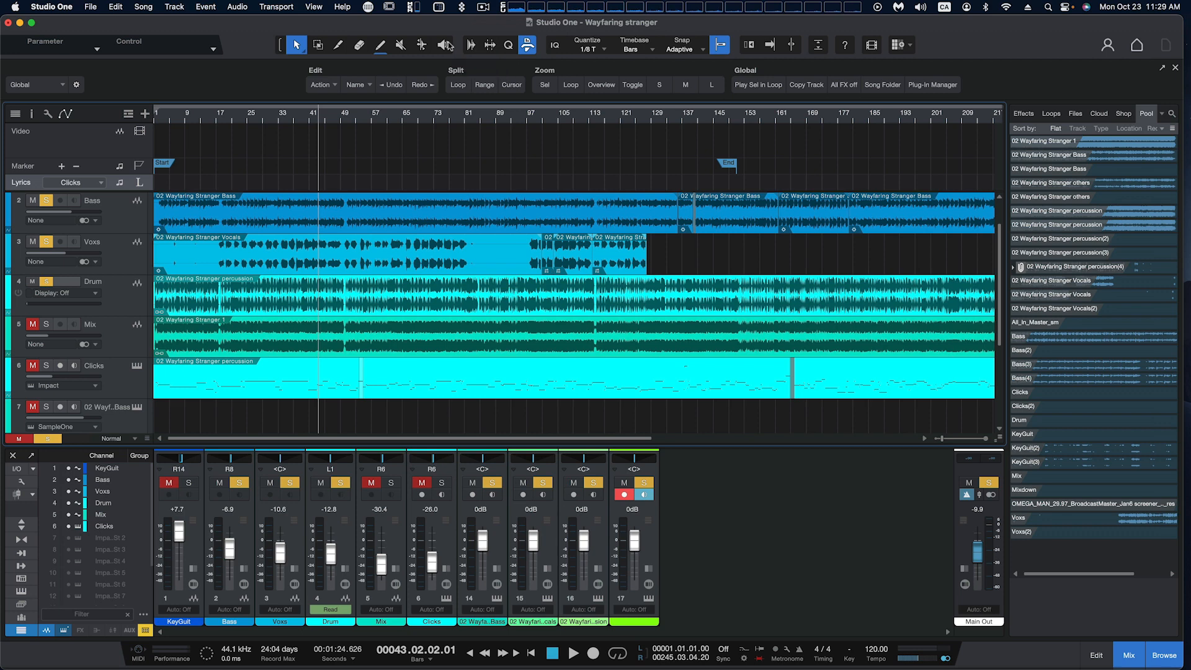
Switch the toolbar to the quantize options and back to the macro toolbar.
click(471, 44)
click(502, 49)
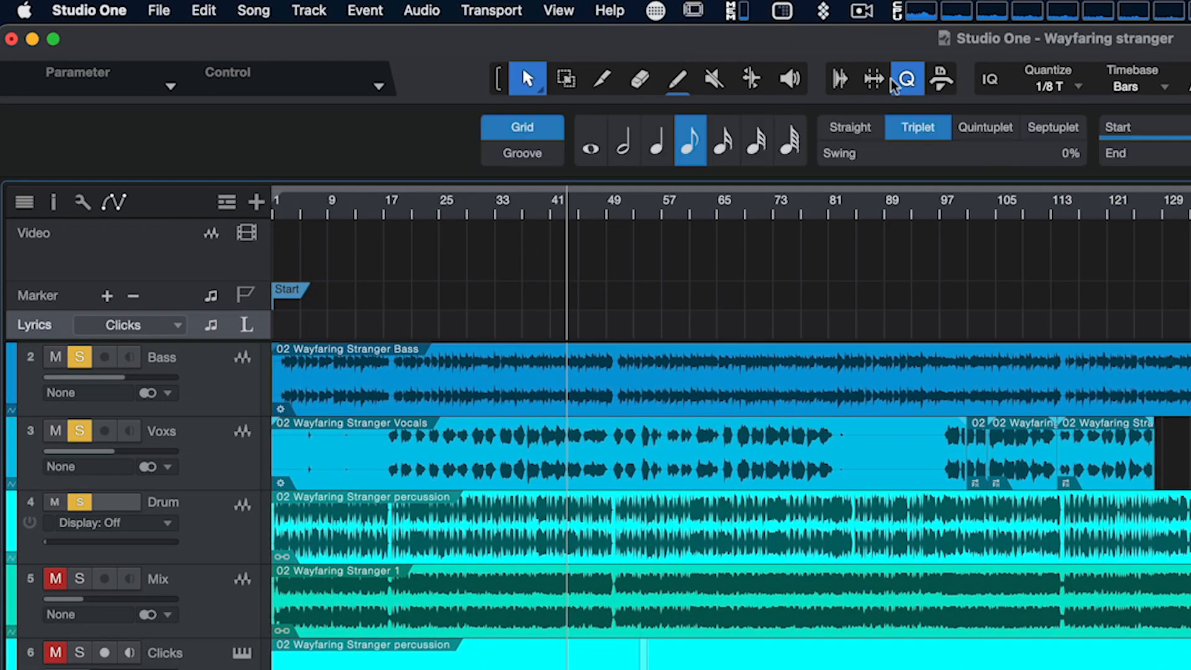
click(937, 83)
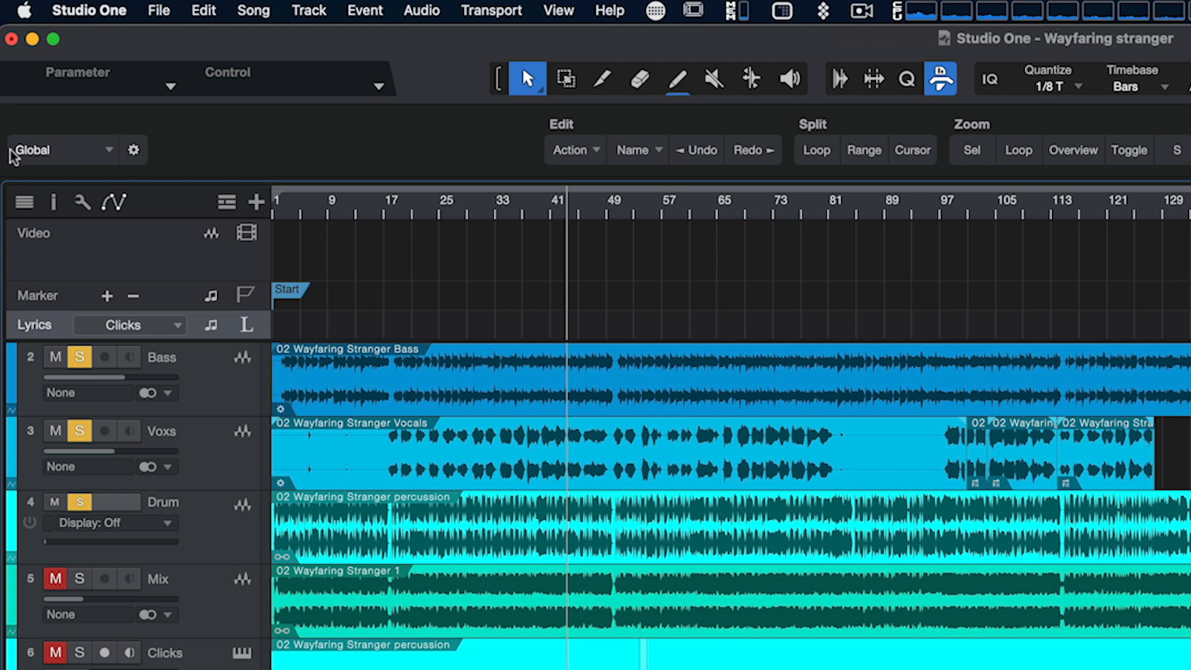
Import SideshowFX Prodcutivity 1.0.macropage from the Productivity Macro folder into the macro toolbar.
click(133, 151)
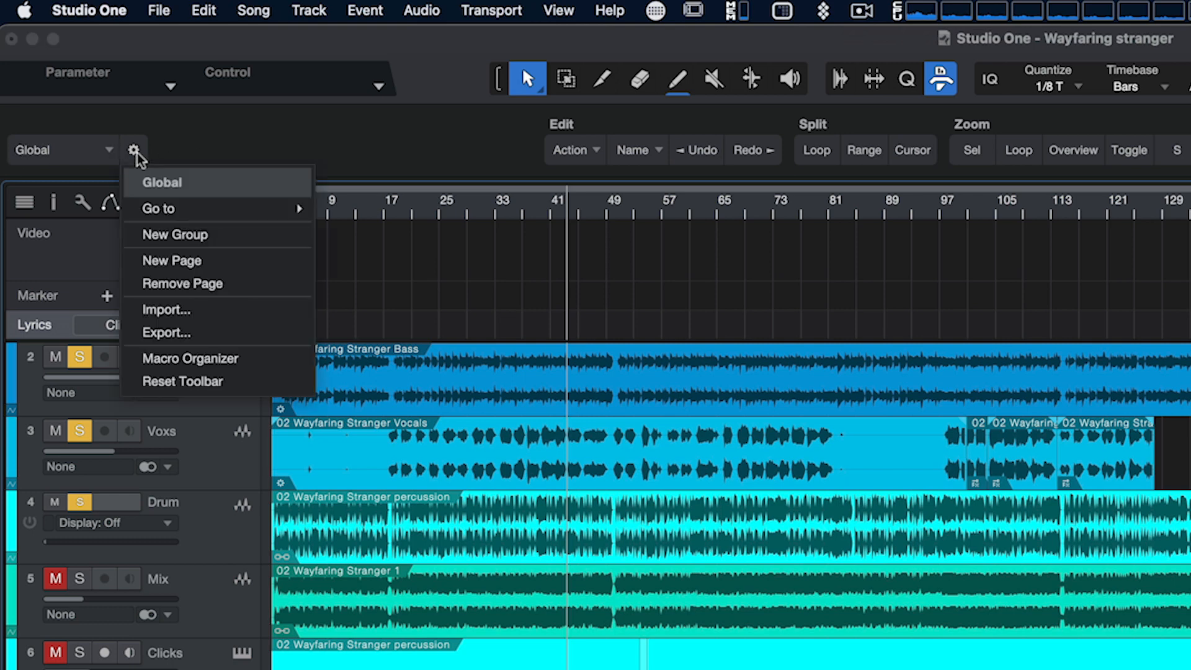
click(198, 309)
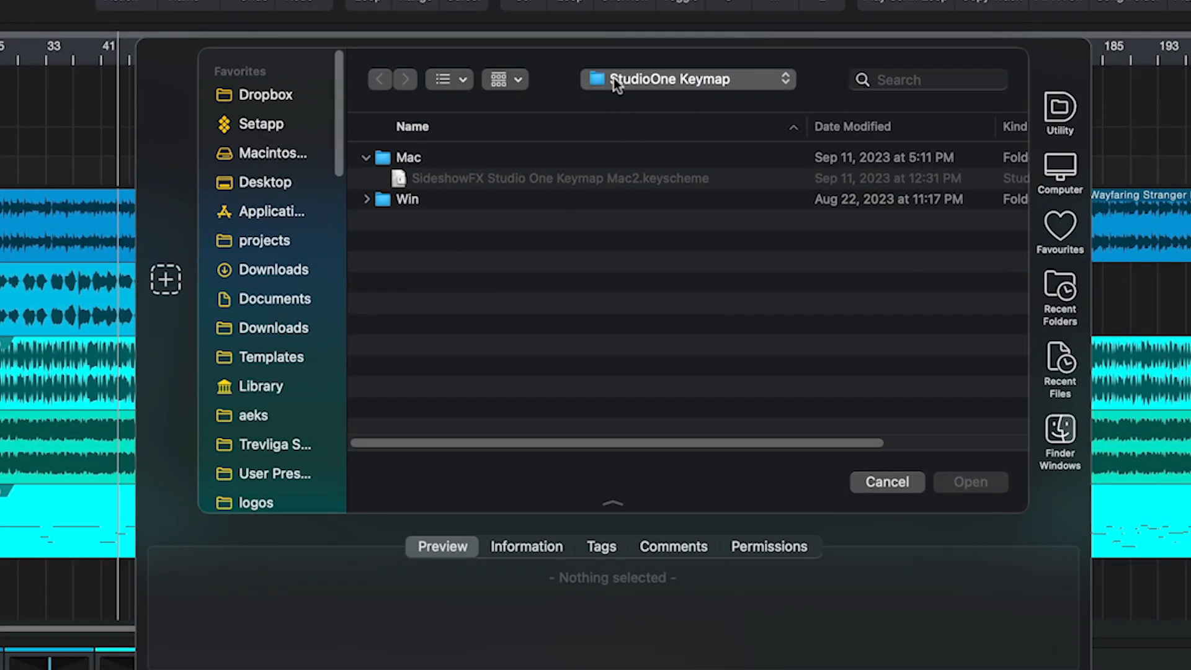
click(613, 80)
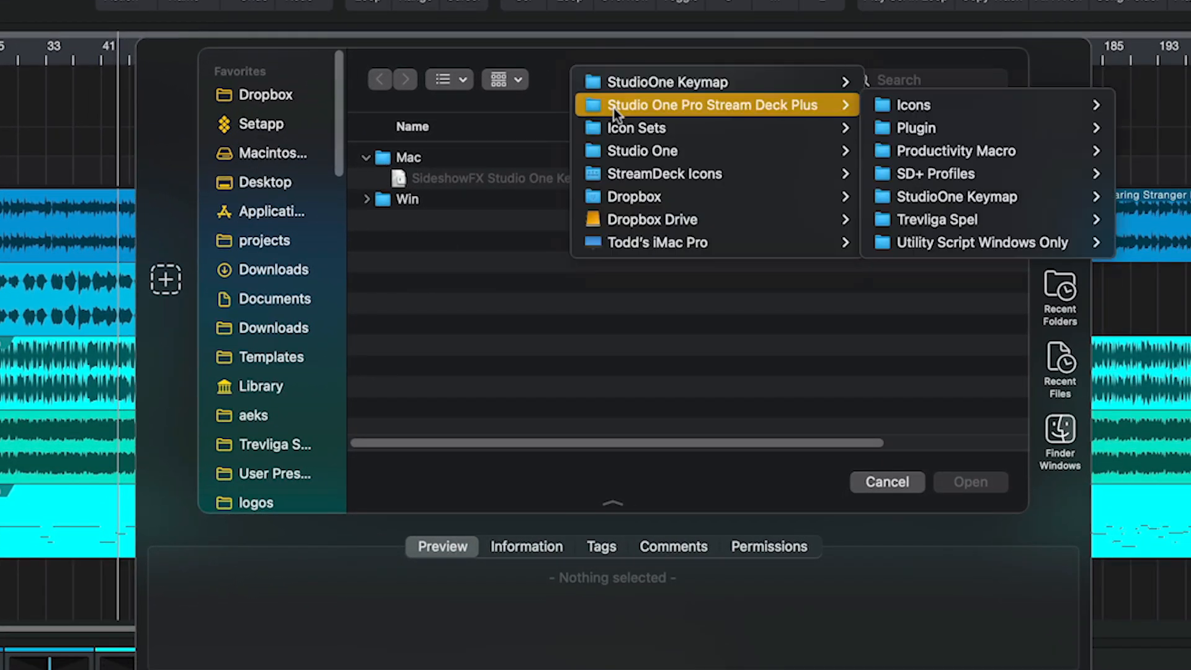
key(Escape)
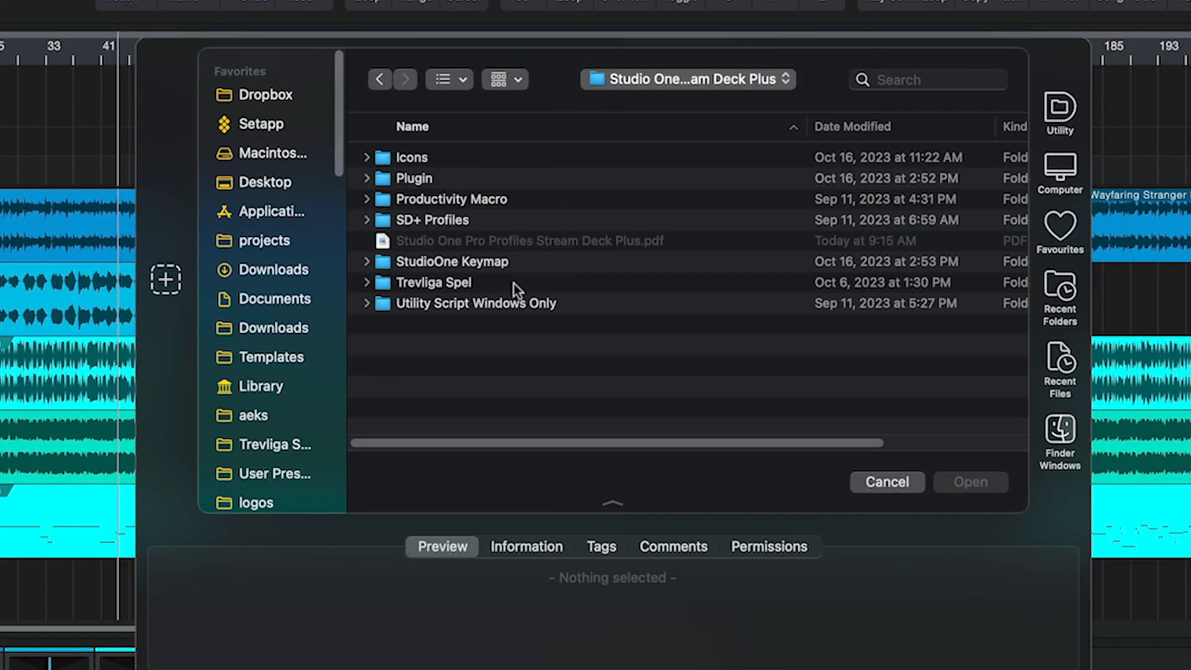
double_click(486, 199)
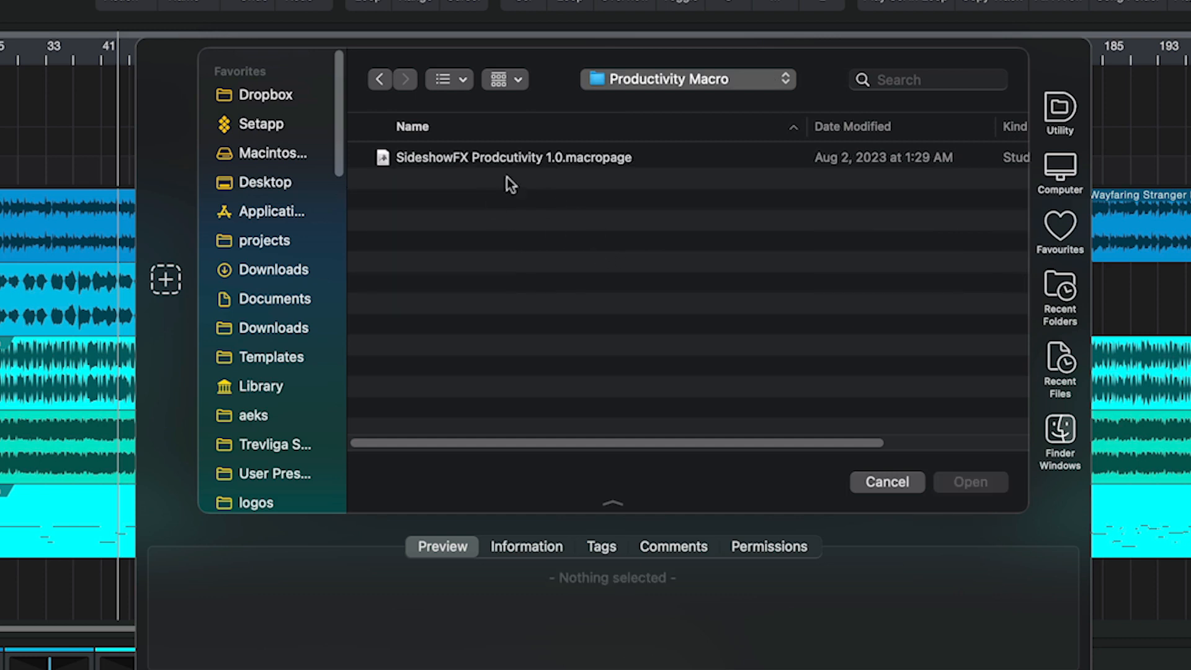
click(462, 159)
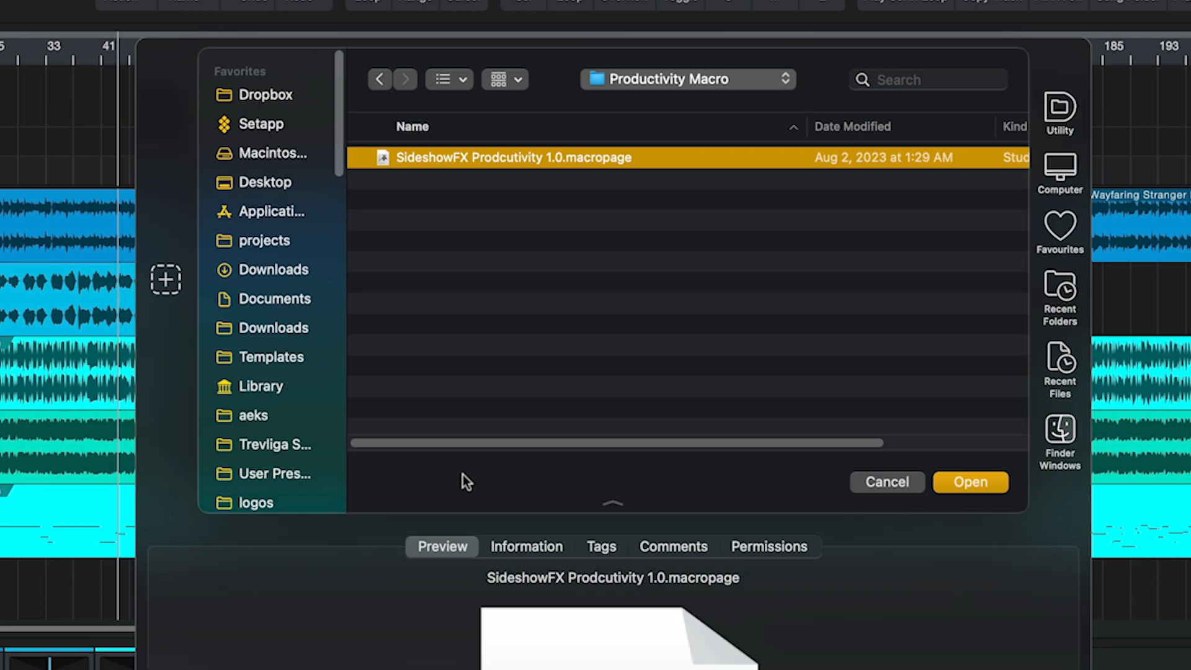
click(992, 483)
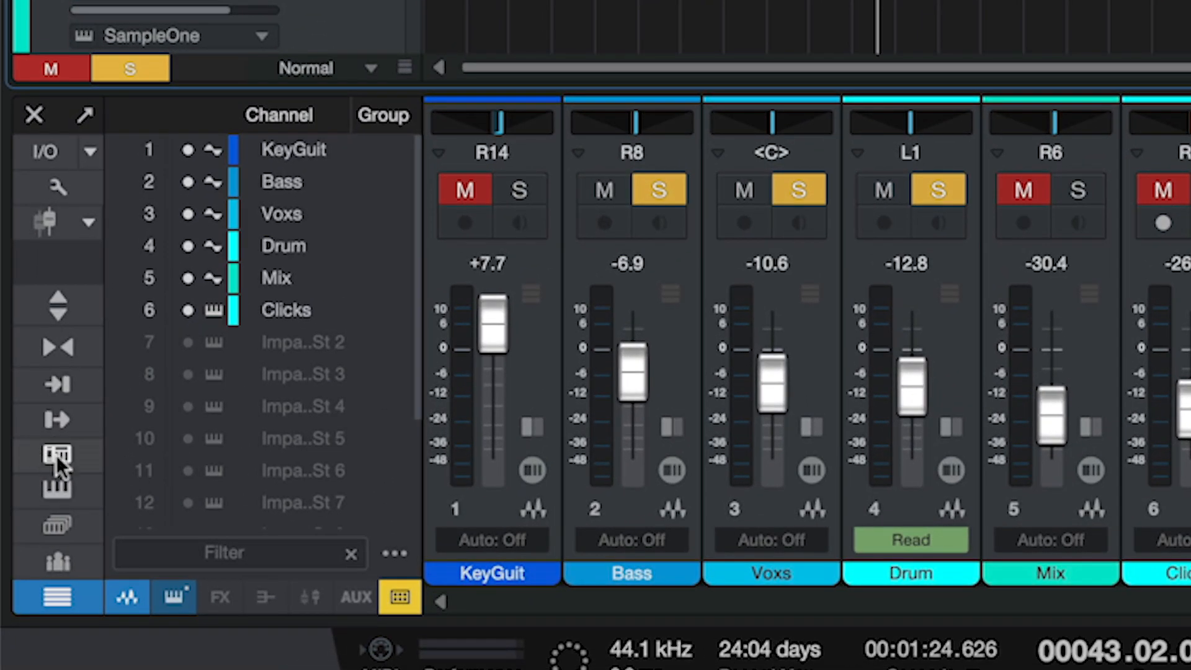
Show the external devices in the console and open the SFX Control device's control window.
click(57, 455)
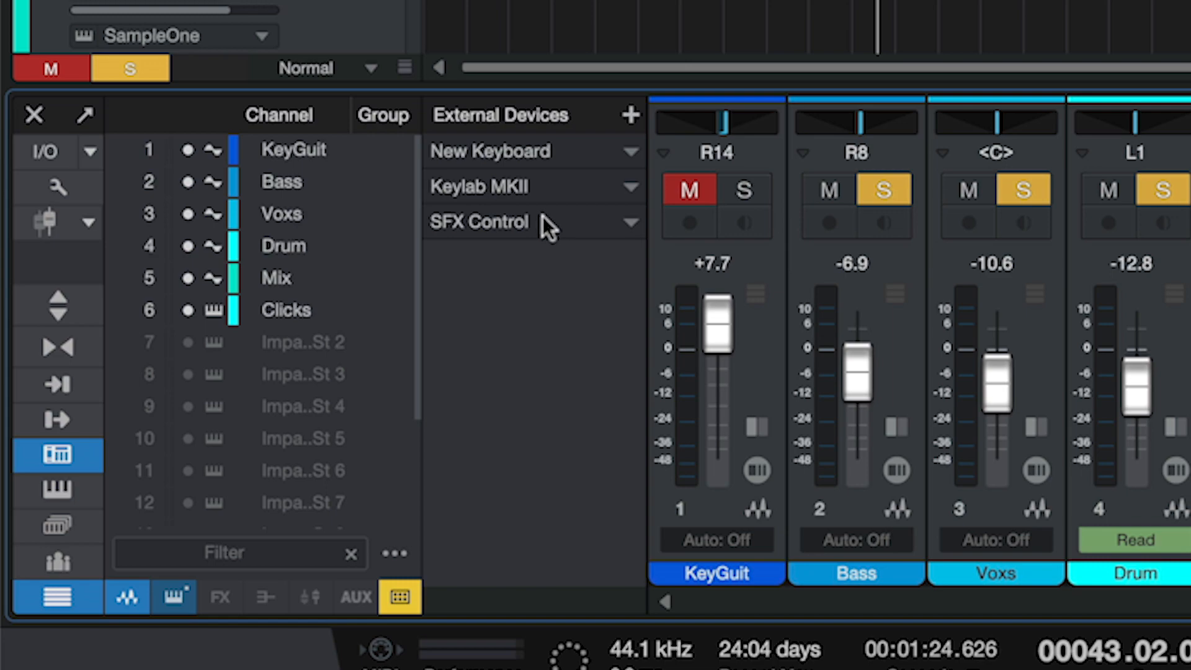
click(625, 219)
click(682, 254)
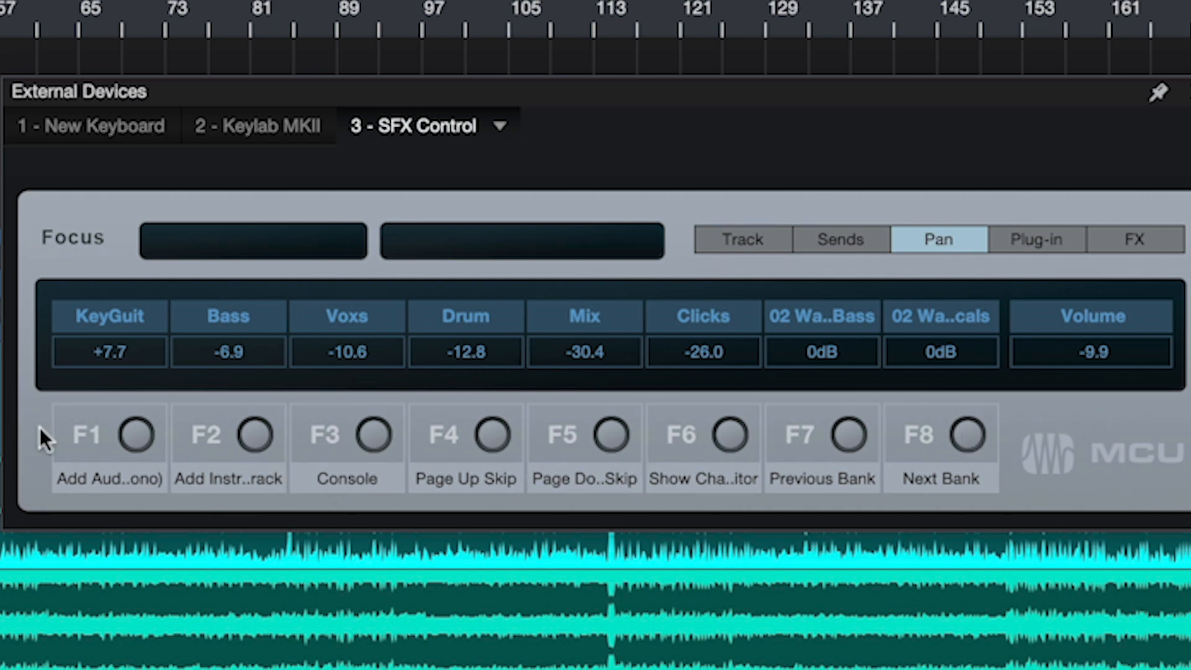
Assign Add Audio Track (mono) to F1 and Add Instrument Track to F2 on the SFX Control device.
right_click(133, 435)
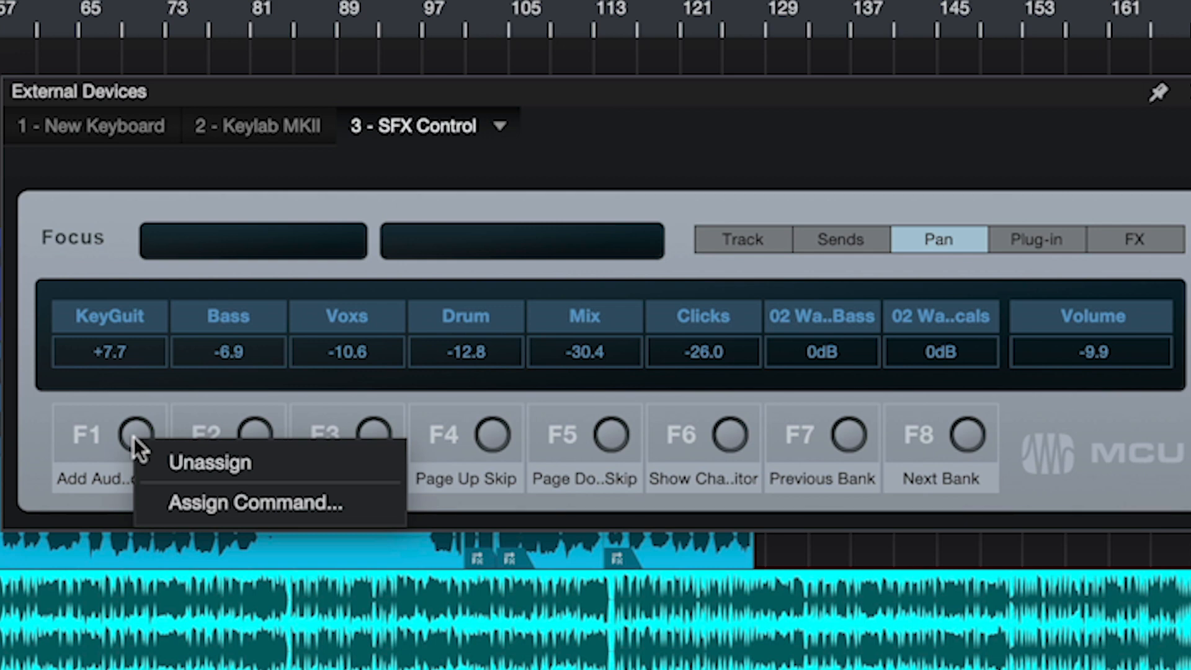
click(184, 490)
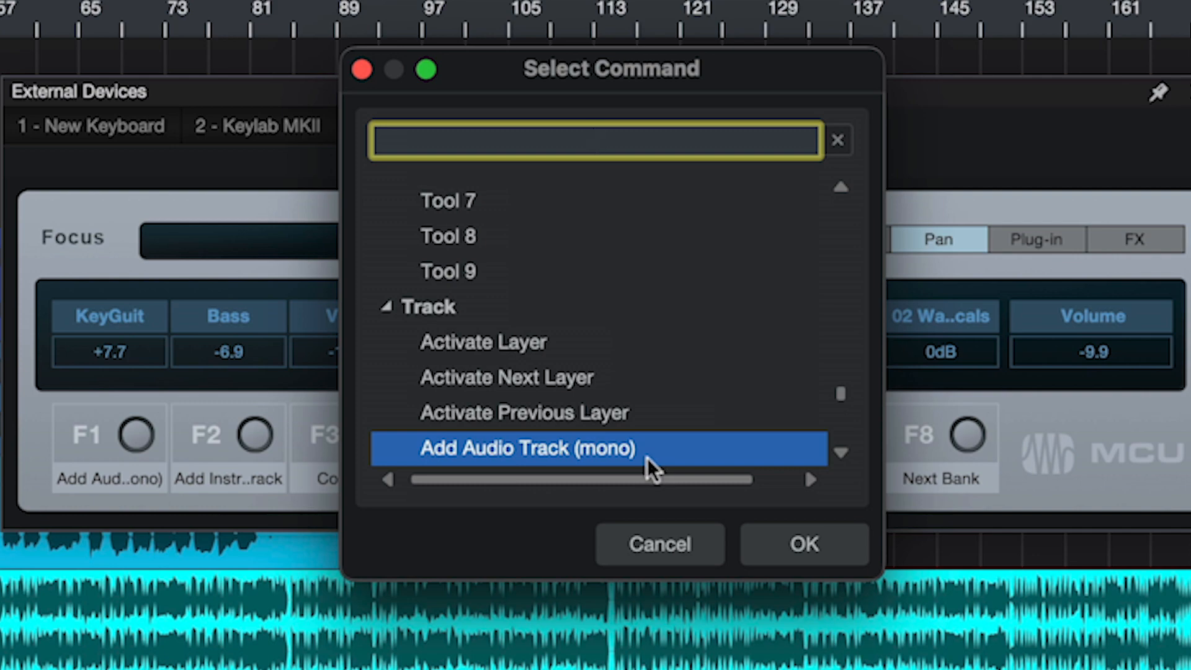
click(834, 553)
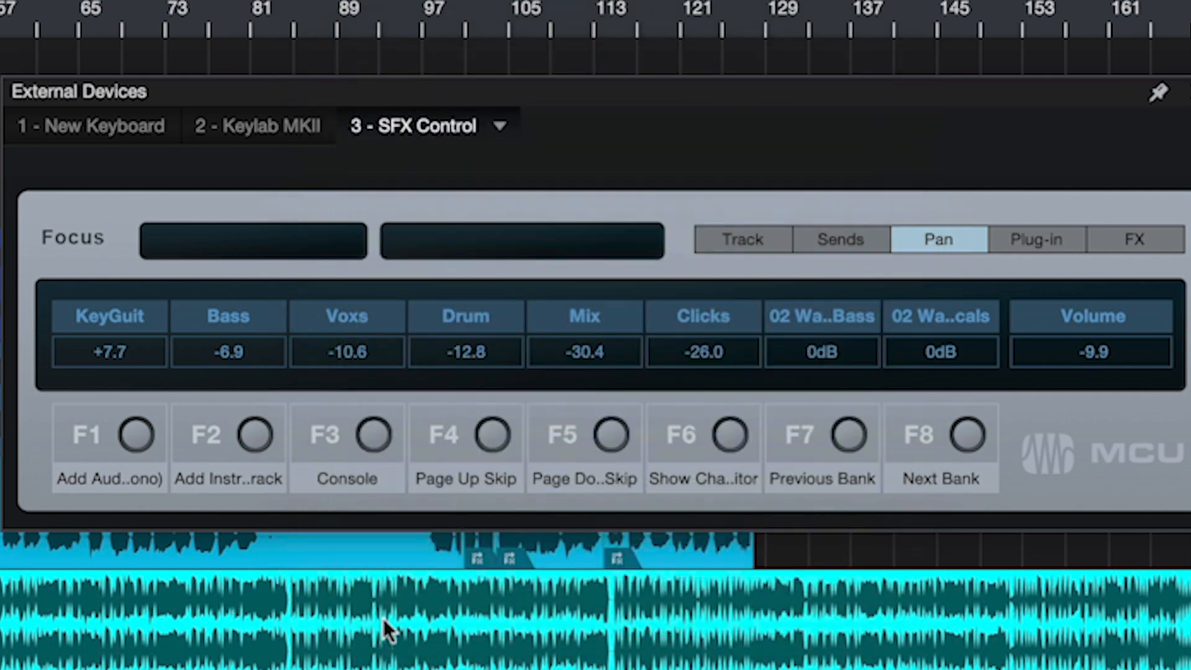
right_click(255, 433)
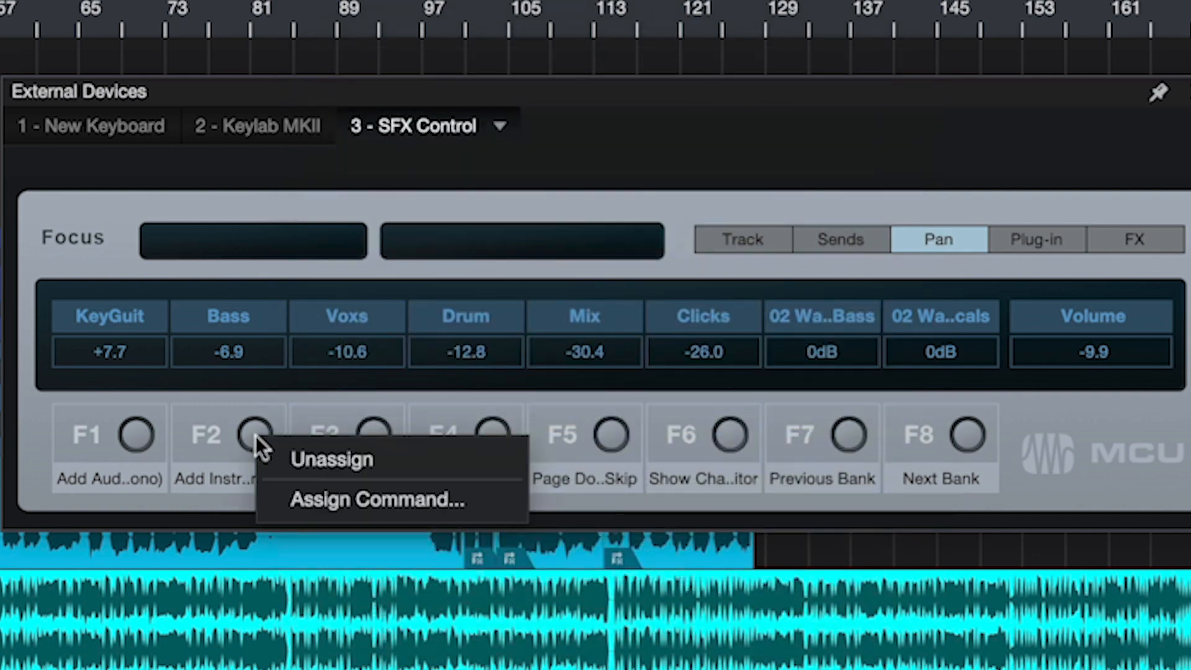
click(307, 496)
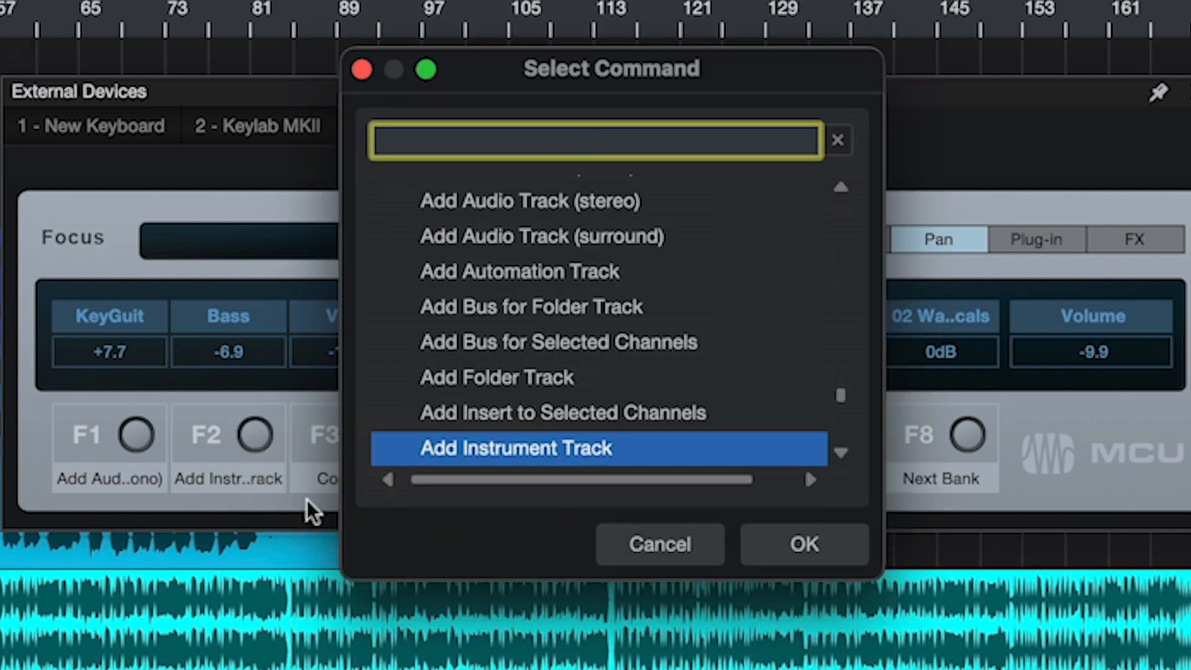
double_click(585, 448)
Check the command assigned to F3 on the SFX Control device, leaving the selection without changes.
right_click(373, 434)
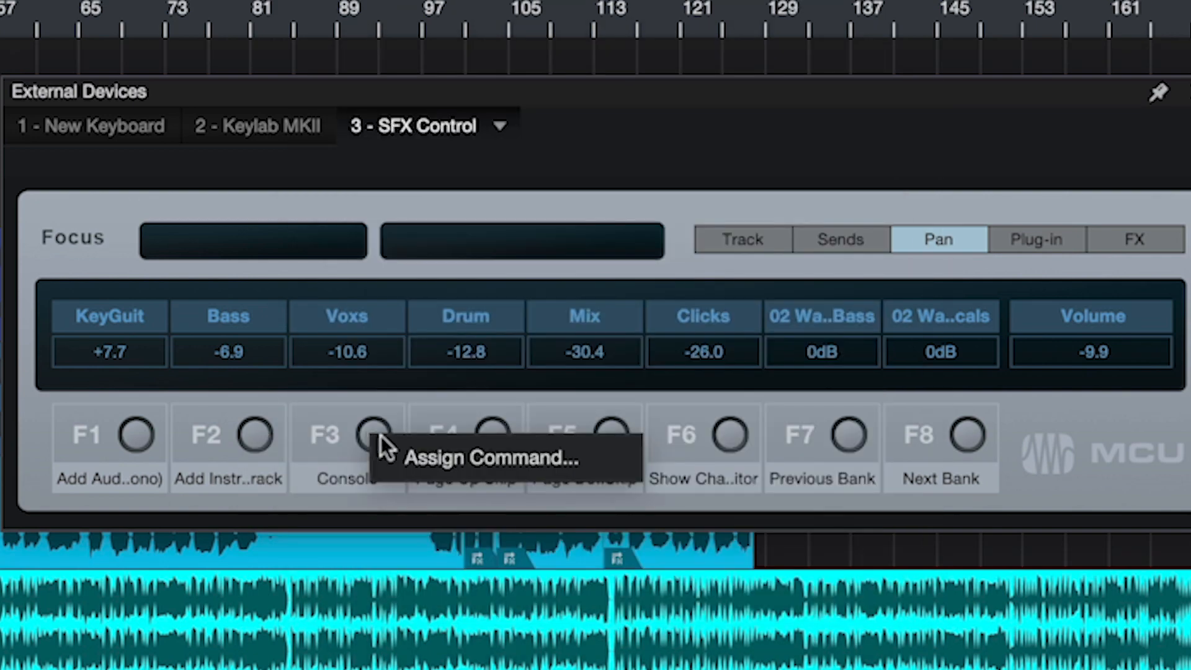
click(421, 456)
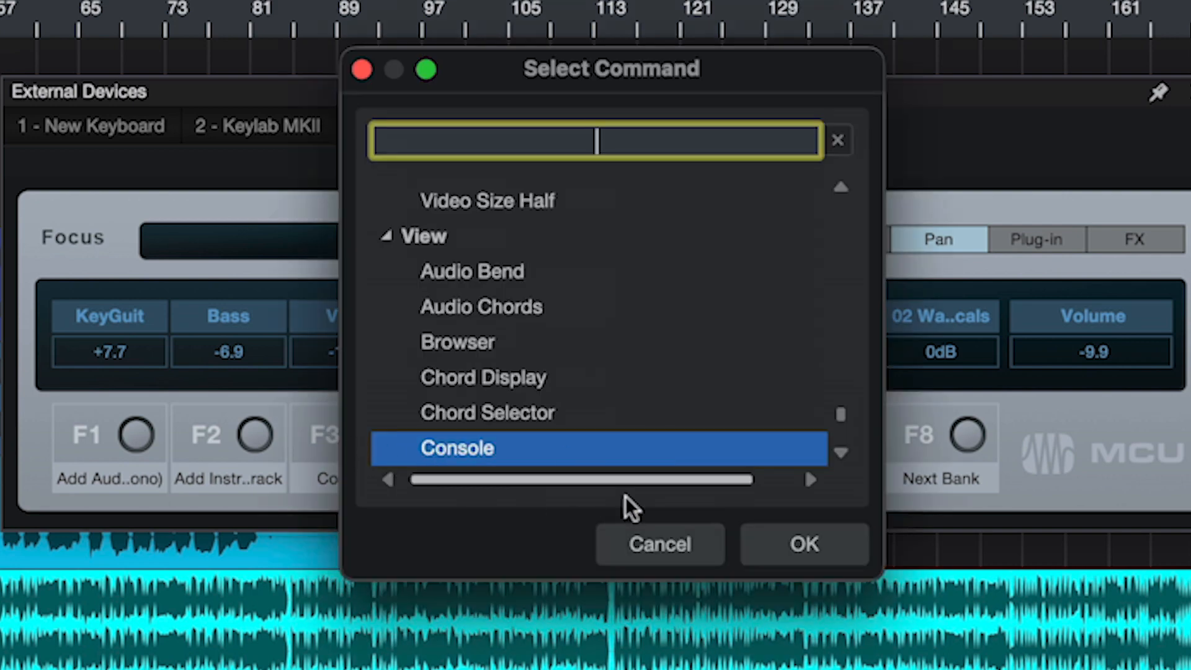
click(664, 545)
Assign the Console command Open Channel to F4 on the SFX Control device.
right_click(483, 434)
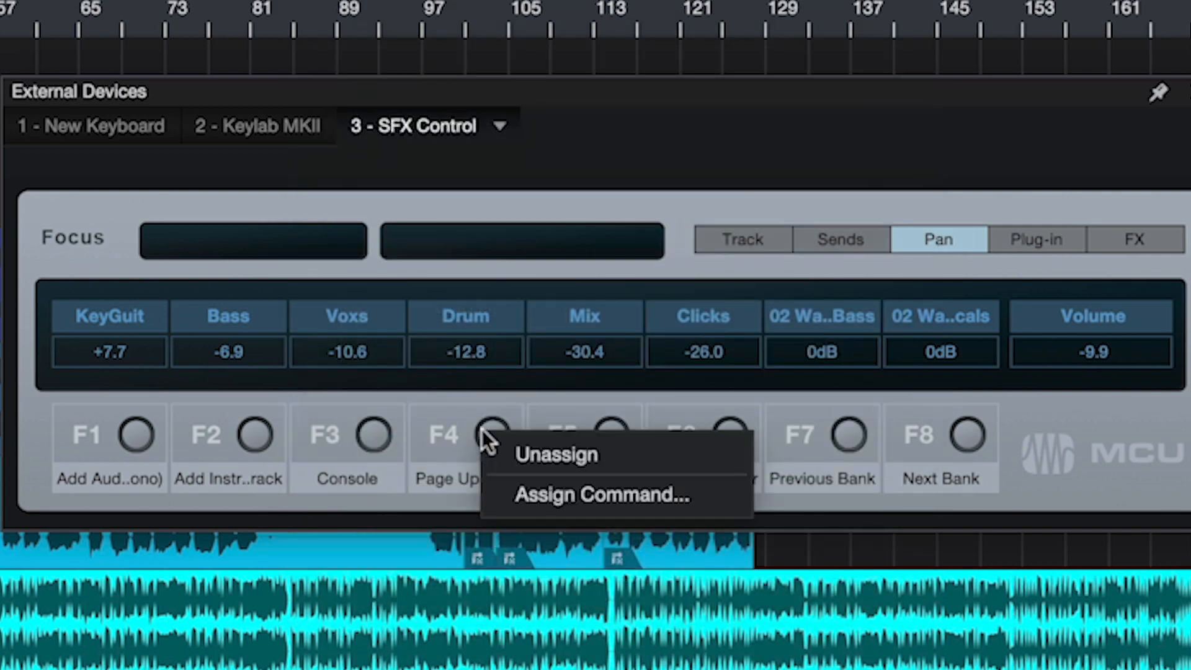
click(584, 496)
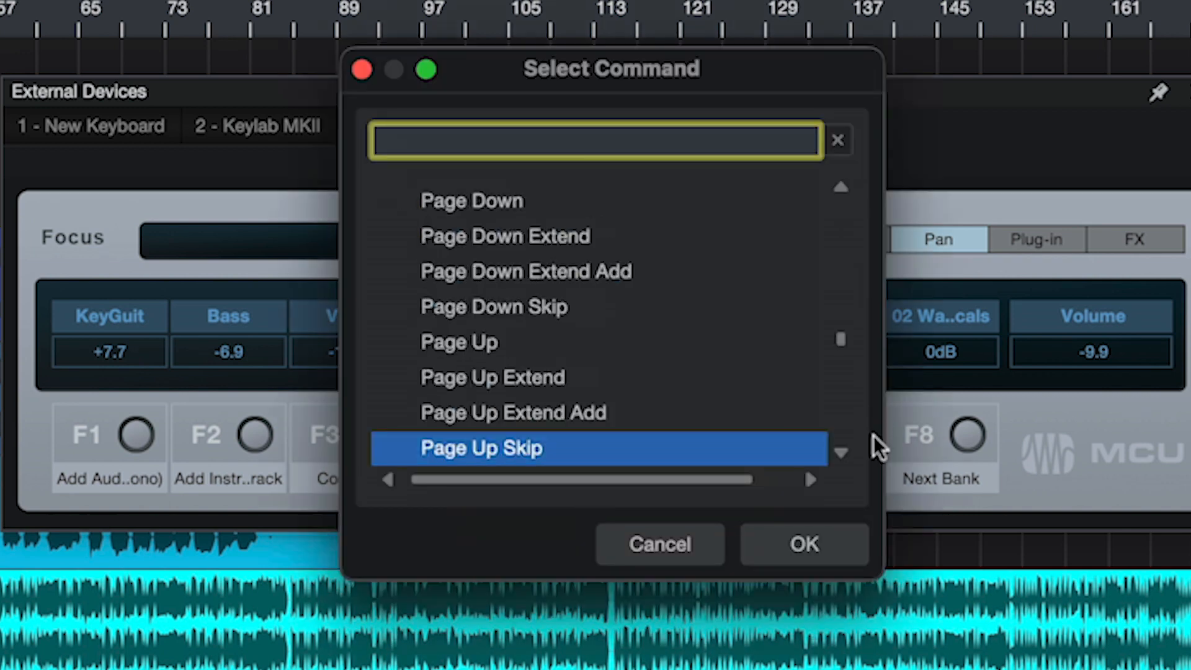
text(open)
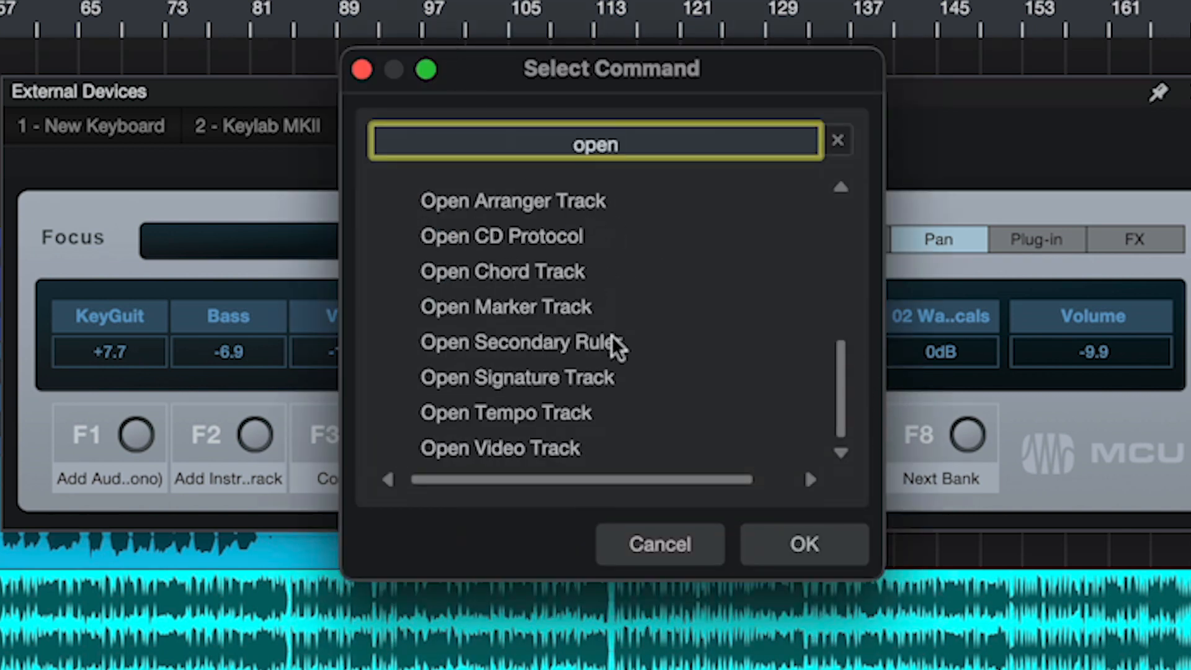
scroll(583, 314, up, 5)
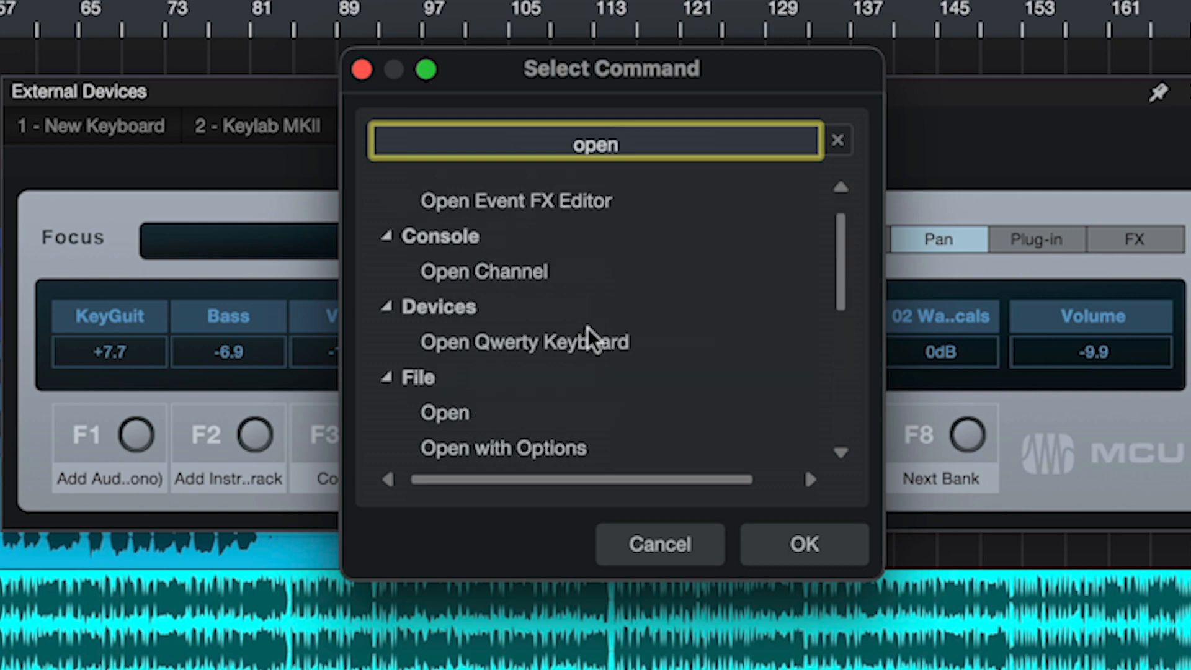
click(546, 273)
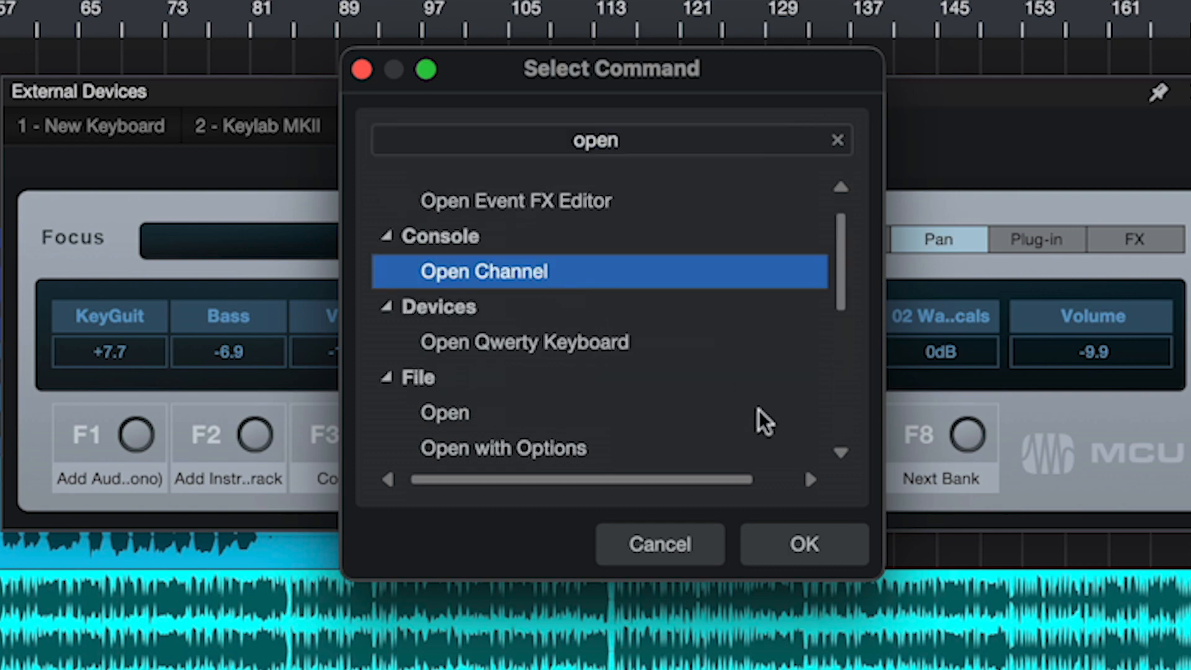
click(758, 555)
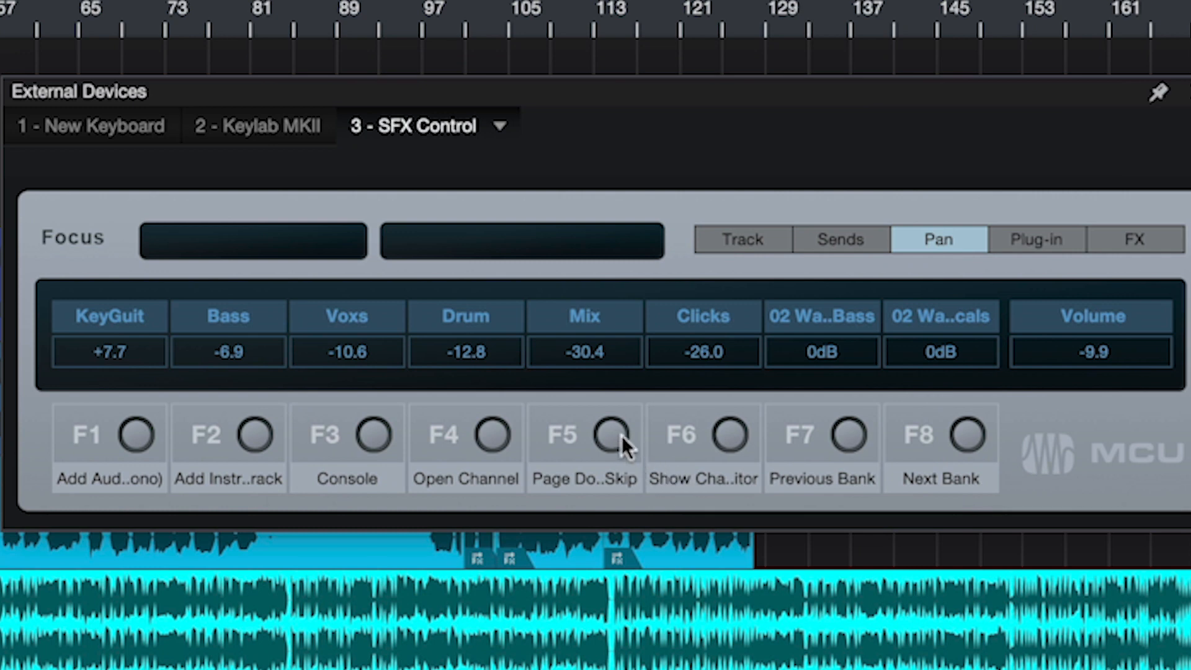
Assign the Console command Add Insert to F5 on the SFX Control device.
right_click(610, 438)
click(663, 507)
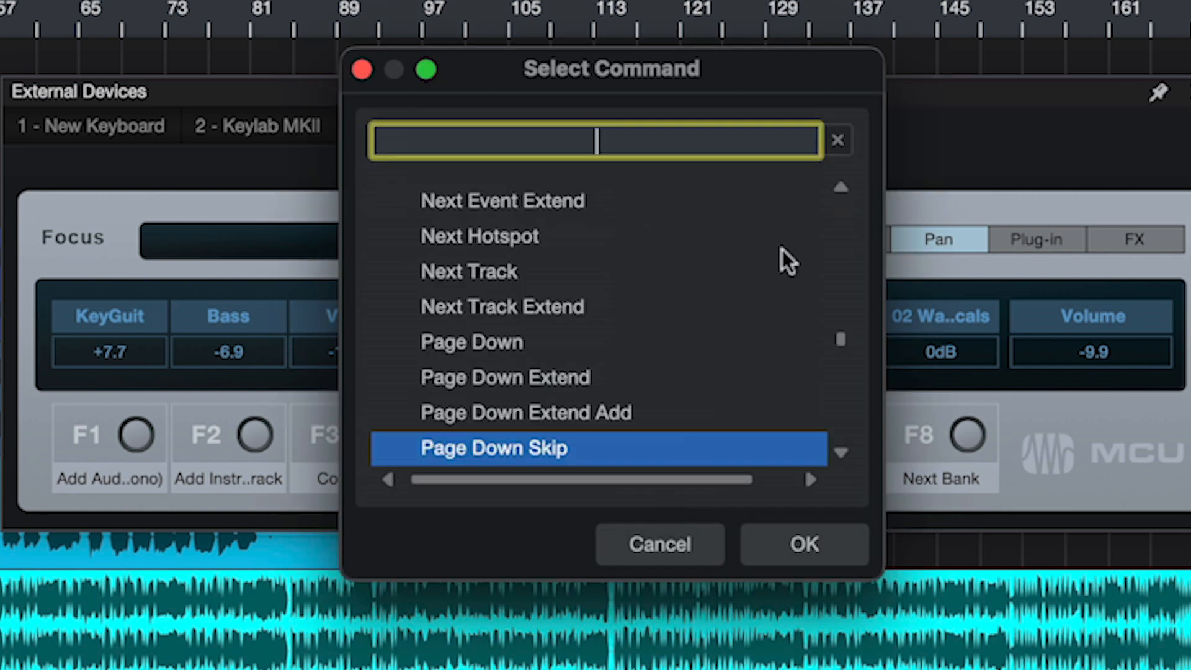
text(insert)
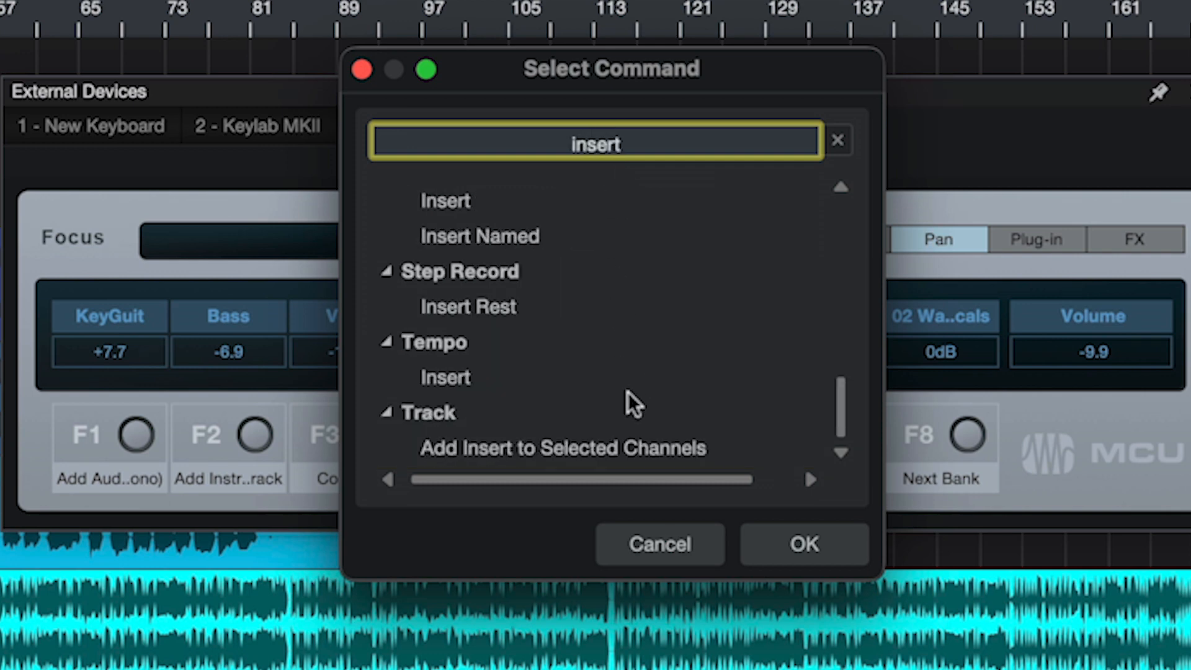
scroll(628, 392, up, 10)
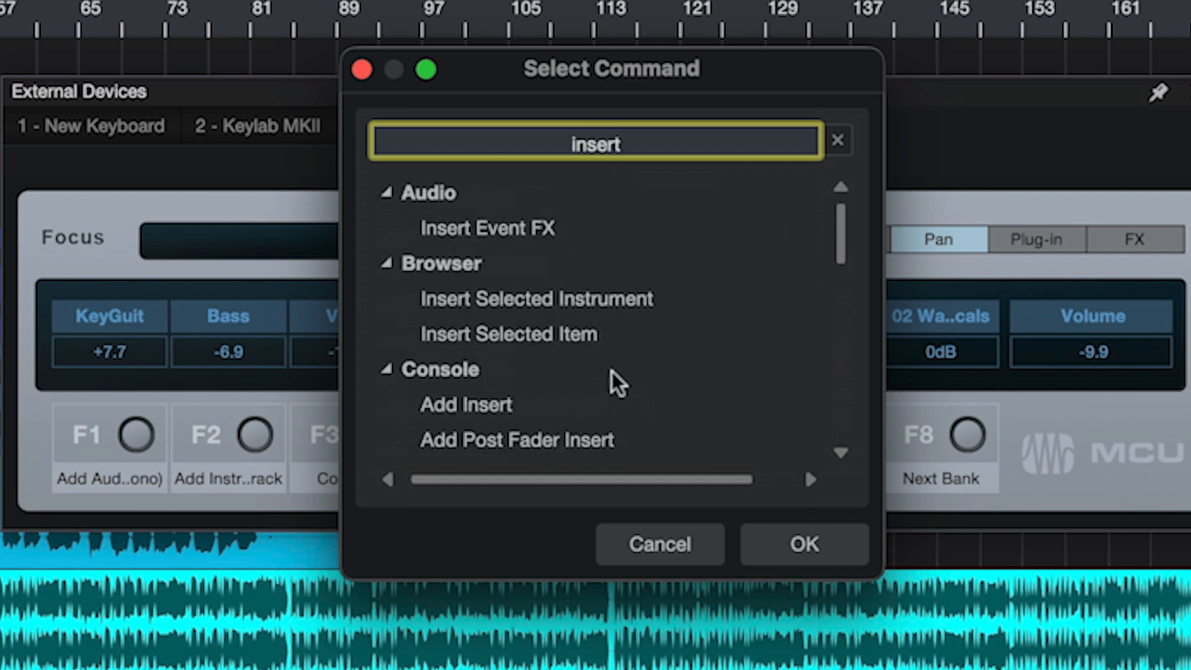
click(535, 409)
click(747, 544)
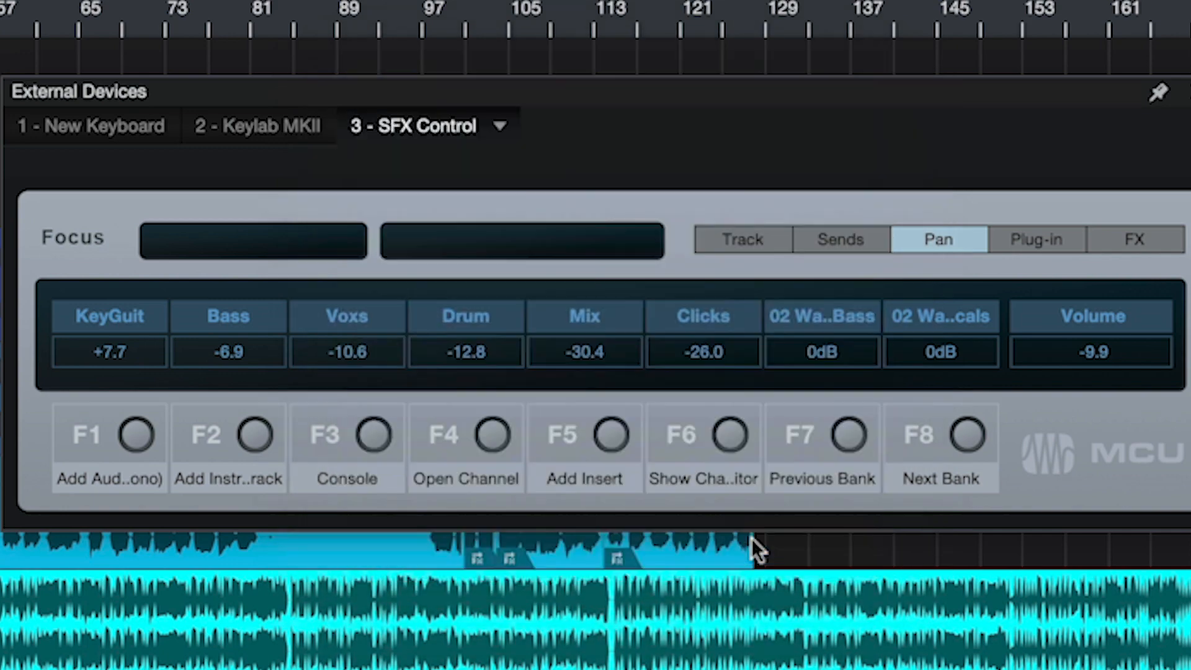
Assign the Console command Add Send to F6 on the SFX Control device.
right_click(728, 428)
click(824, 496)
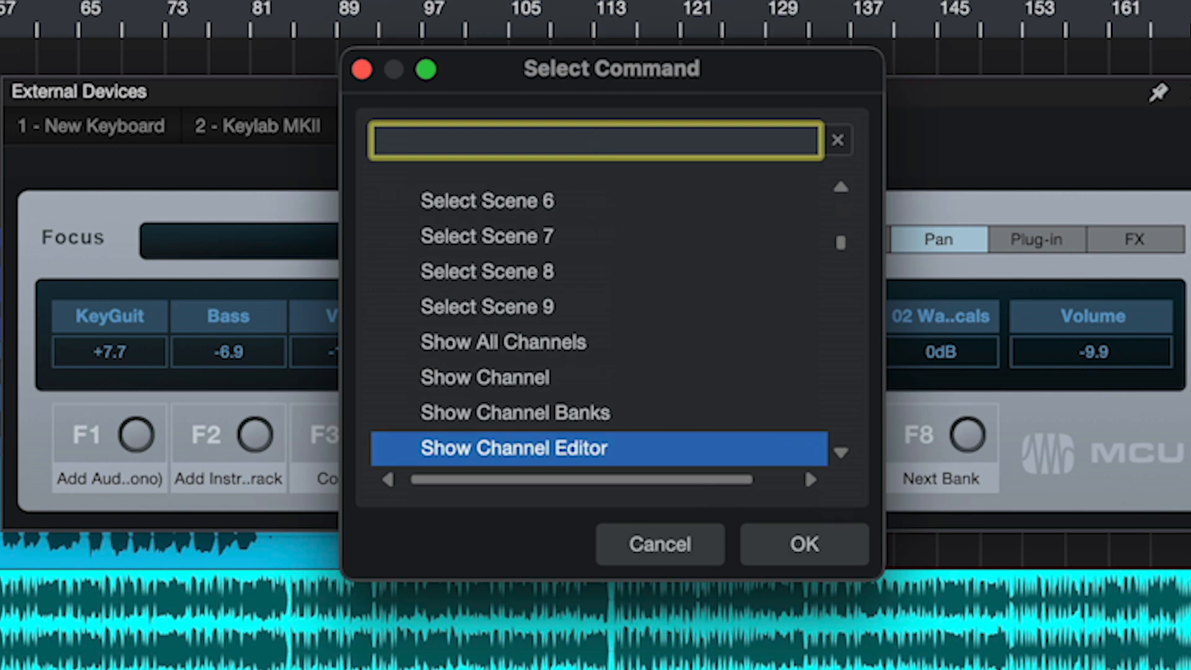
text(add send)
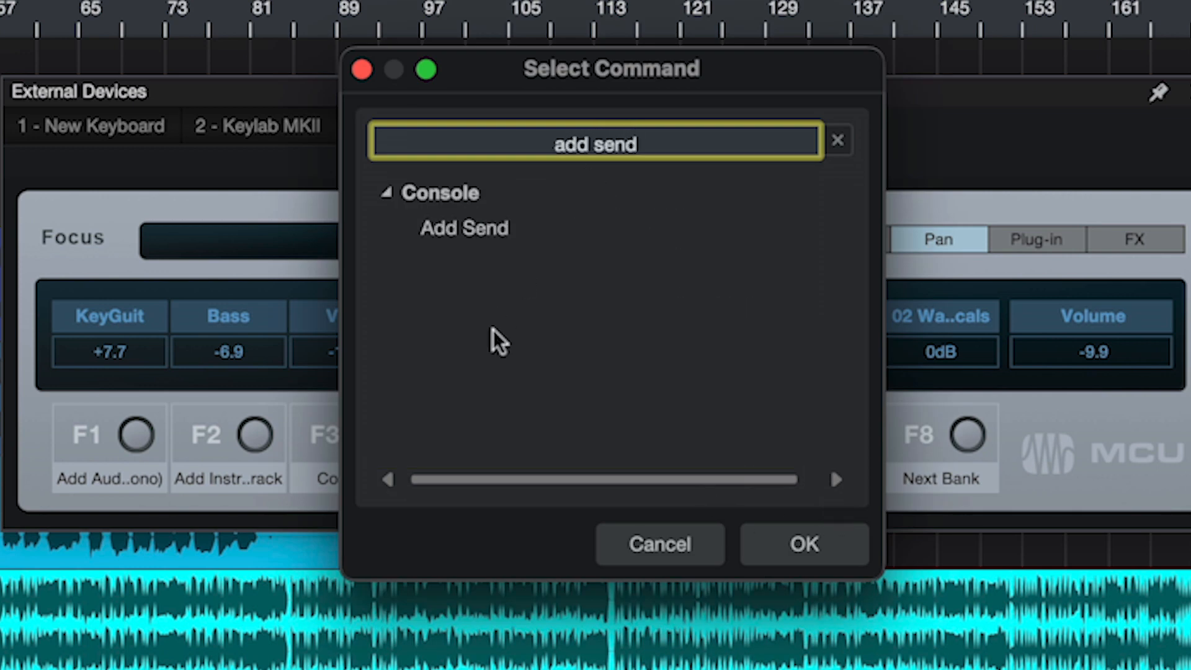
click(473, 229)
click(805, 545)
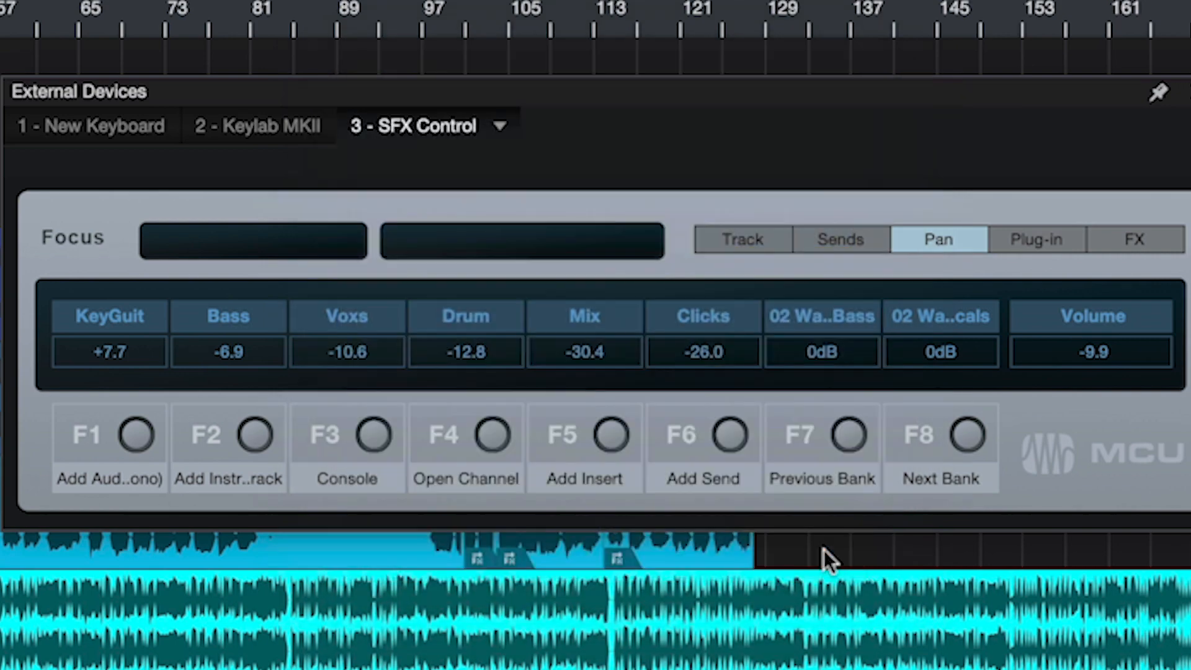
Assign the Navigation command Previous Track to F7 on the SFX Control device.
right_click(850, 433)
click(956, 503)
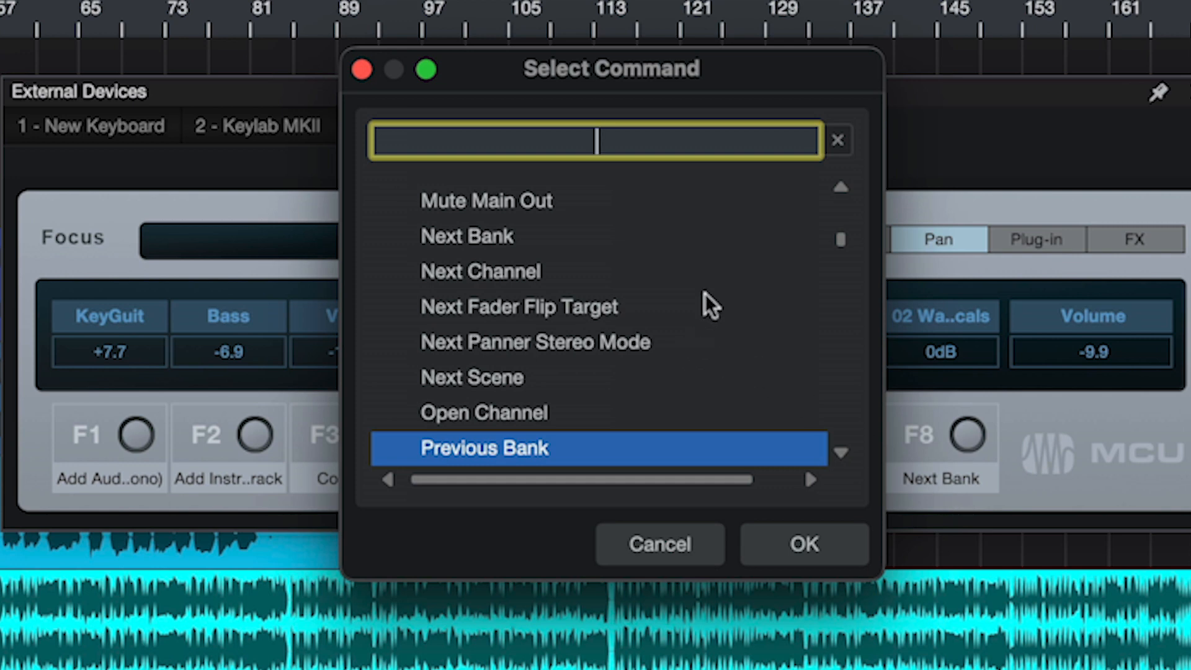
text(previous tr)
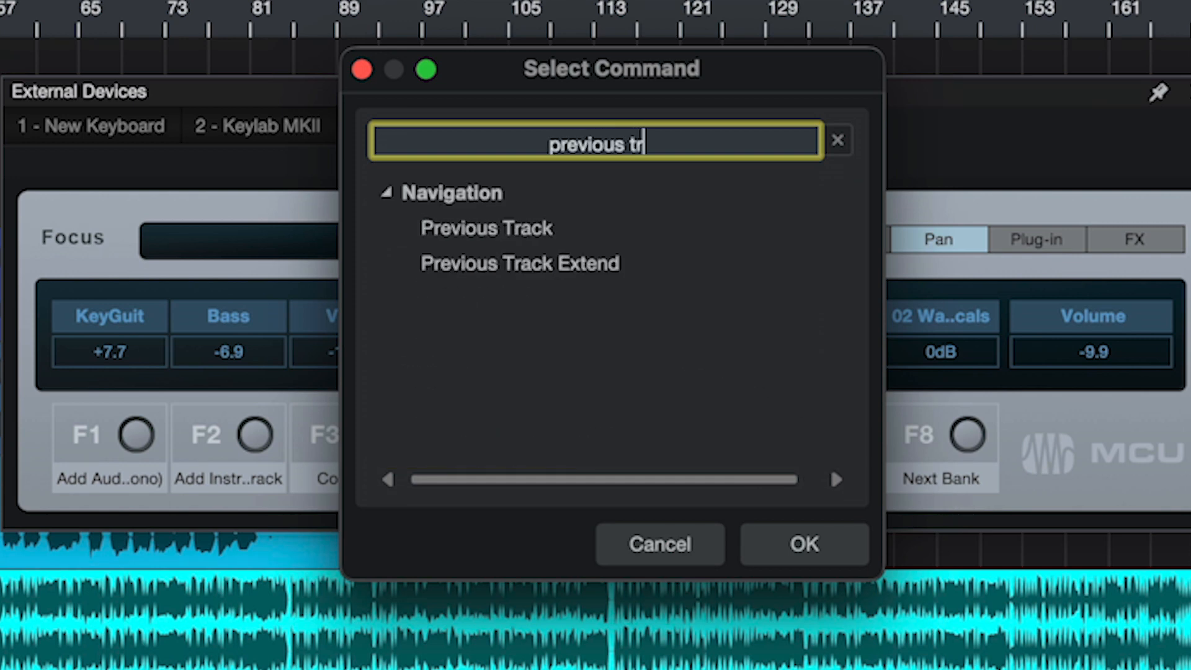
click(645, 229)
click(826, 540)
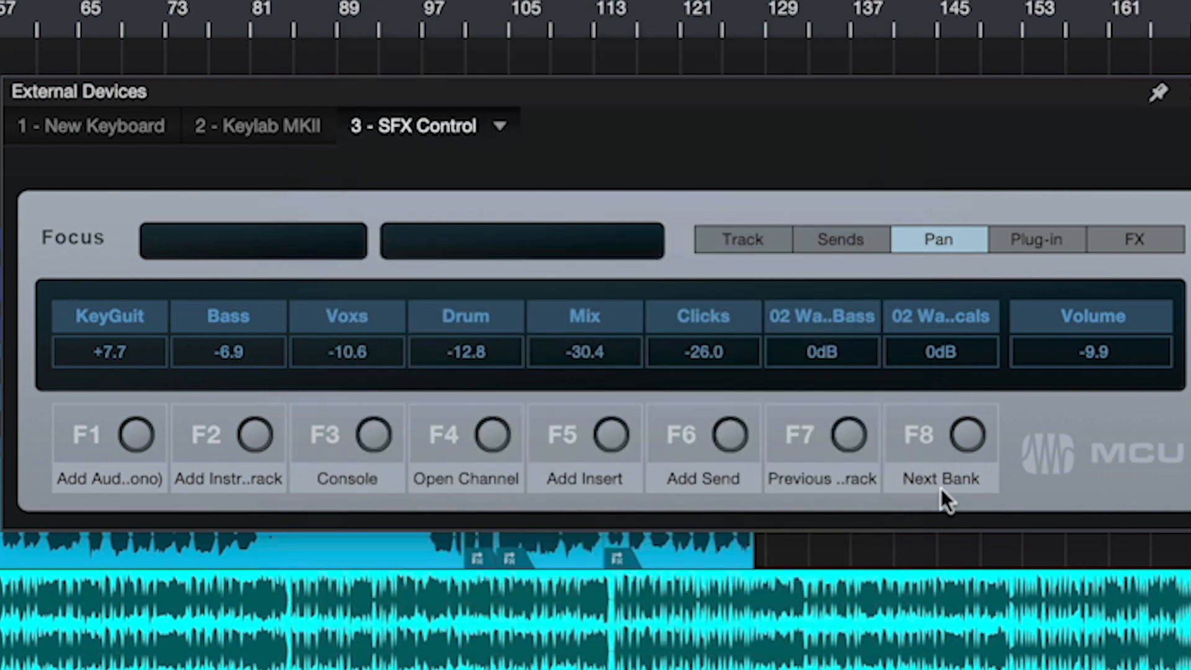
Assign the Navigation command Next Track to F8 on the SFX Control device.
right_click(975, 436)
click(1069, 490)
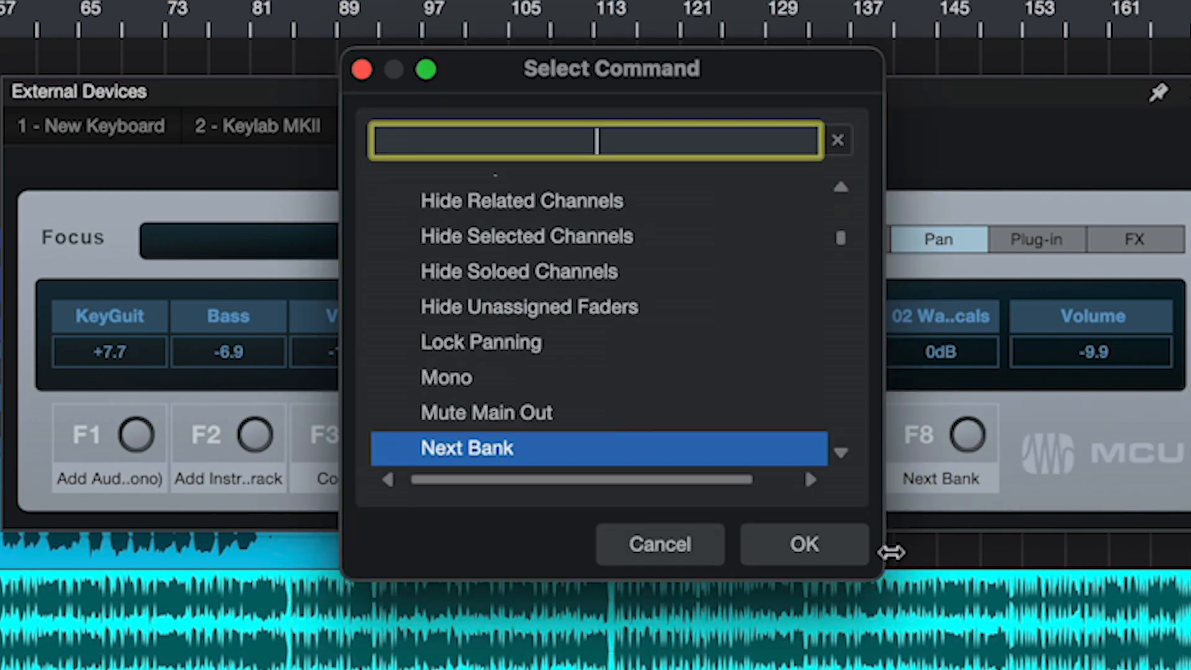
text(ne)
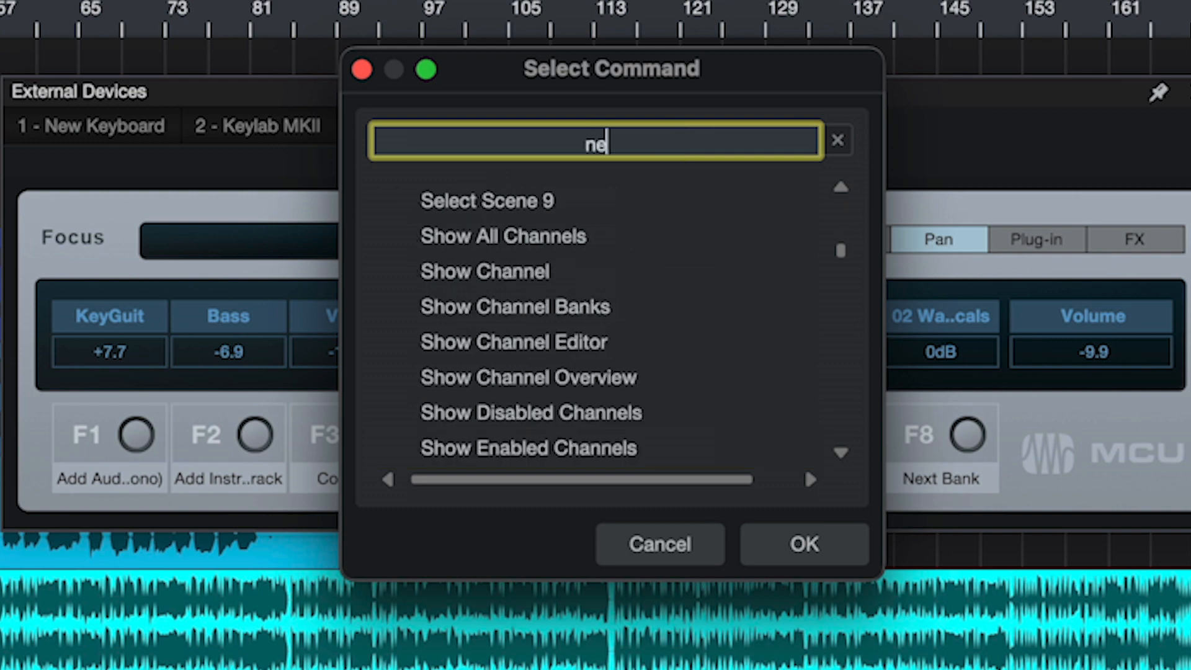
text(xt tr)
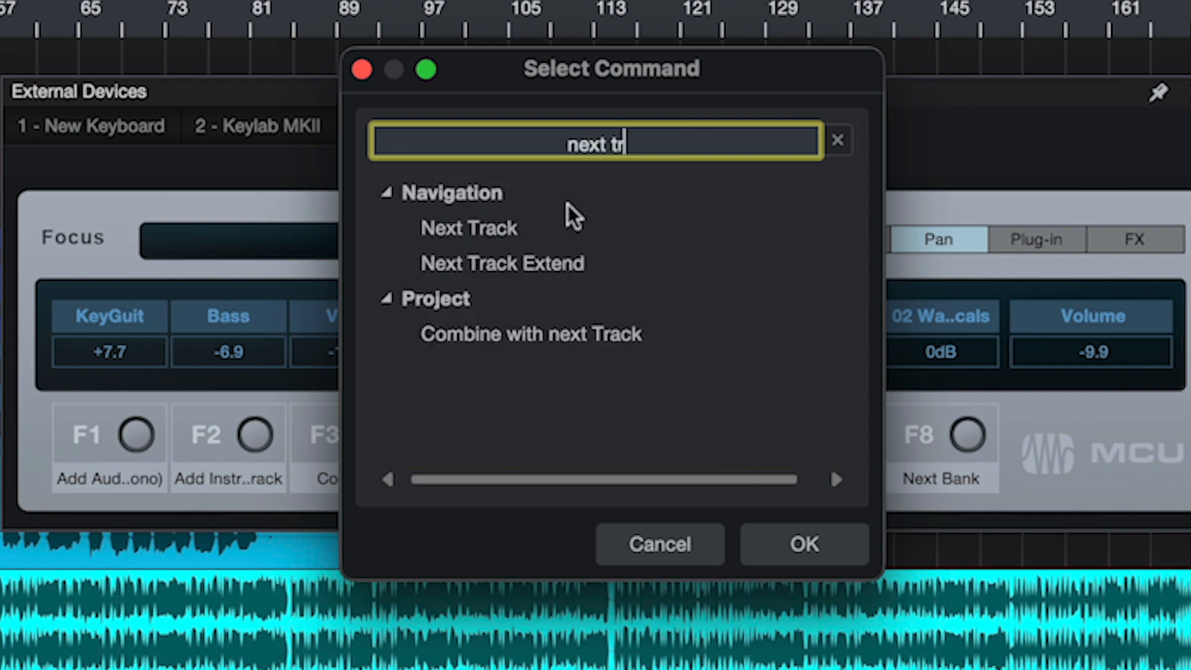
click(535, 227)
click(831, 546)
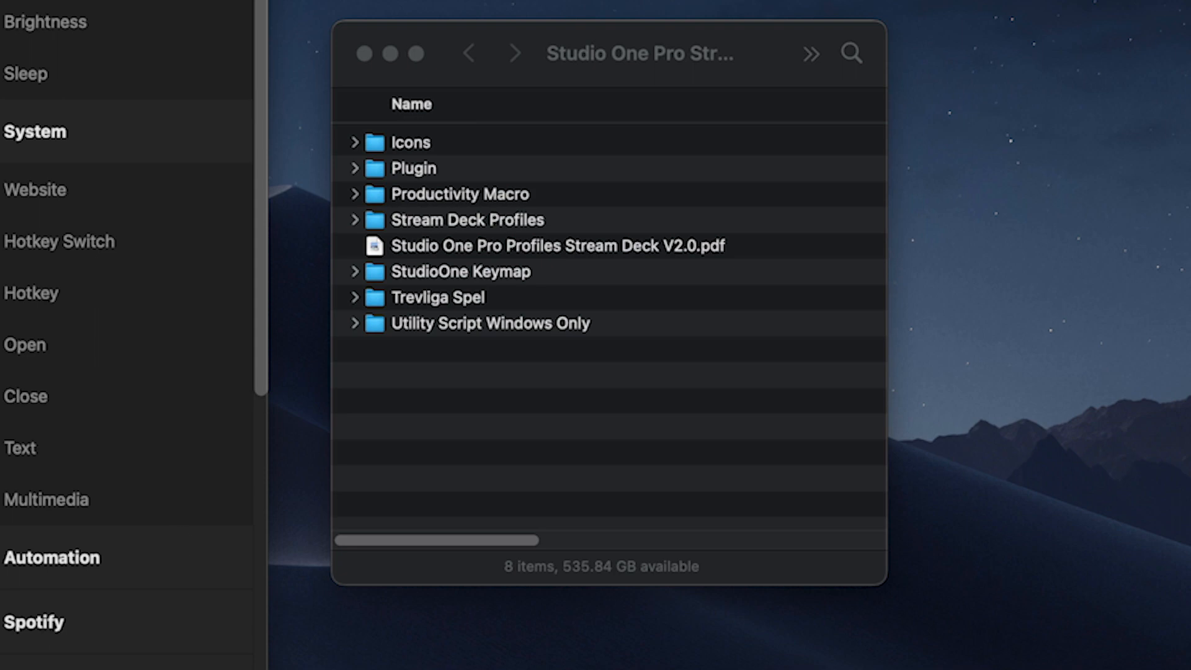
Expand the Stream Deck Profiles folder with its subfolders, and check the list of devices in the Stream Deck app.
click(595, 449)
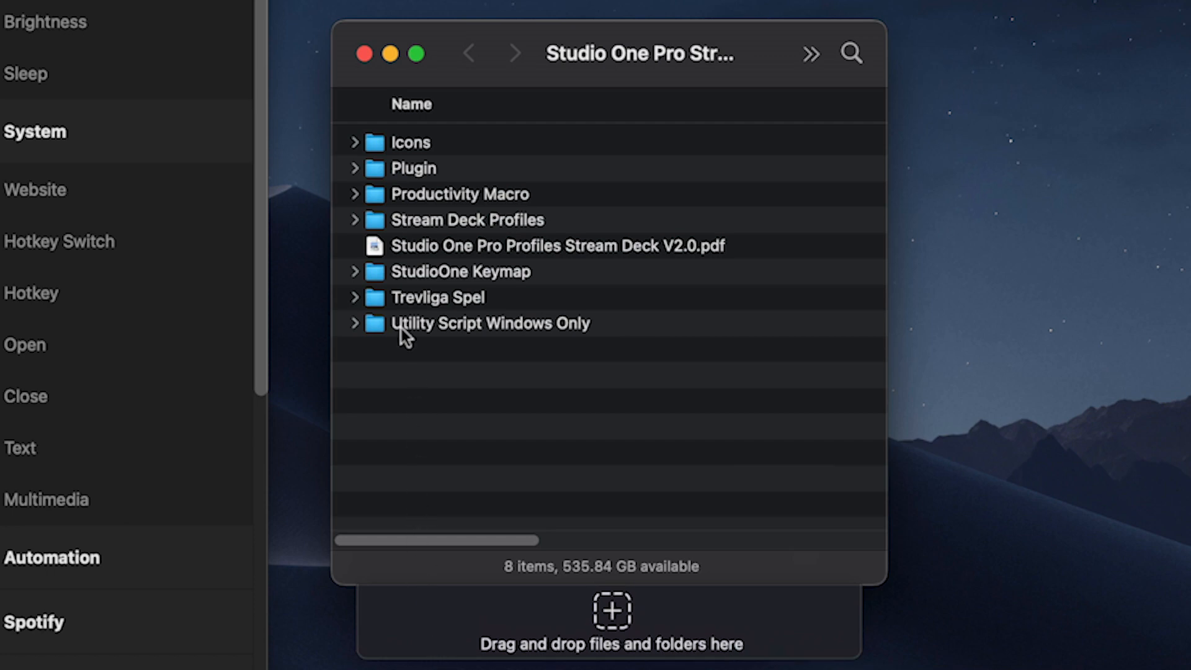
alt+click(355, 220)
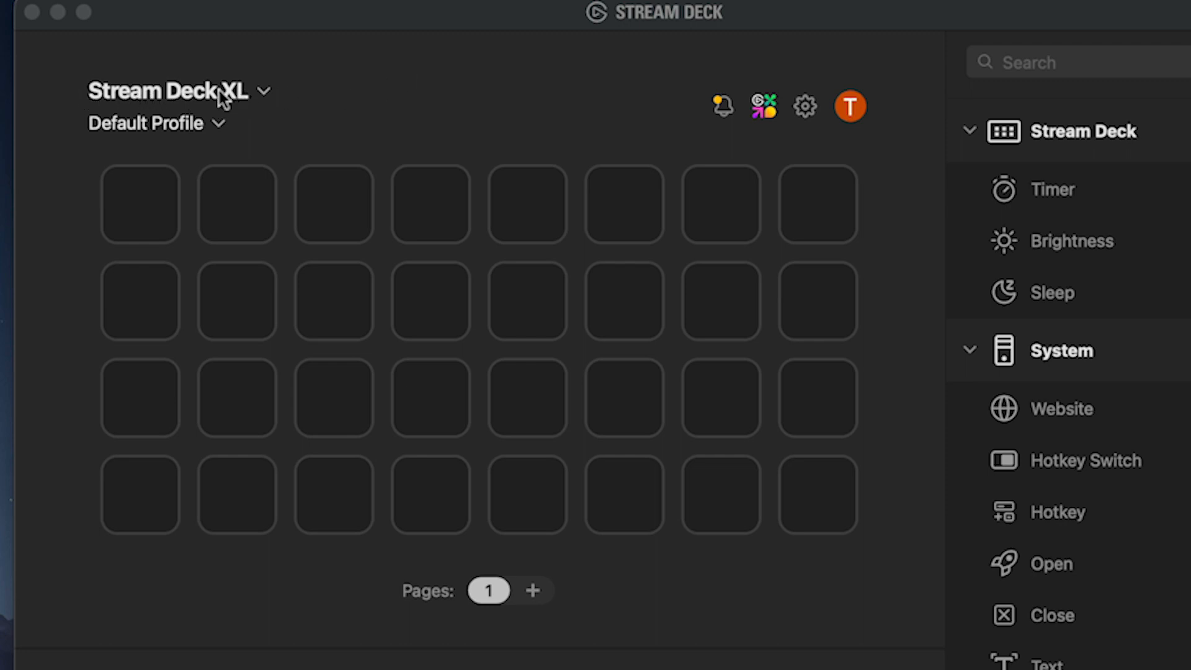
click(250, 90)
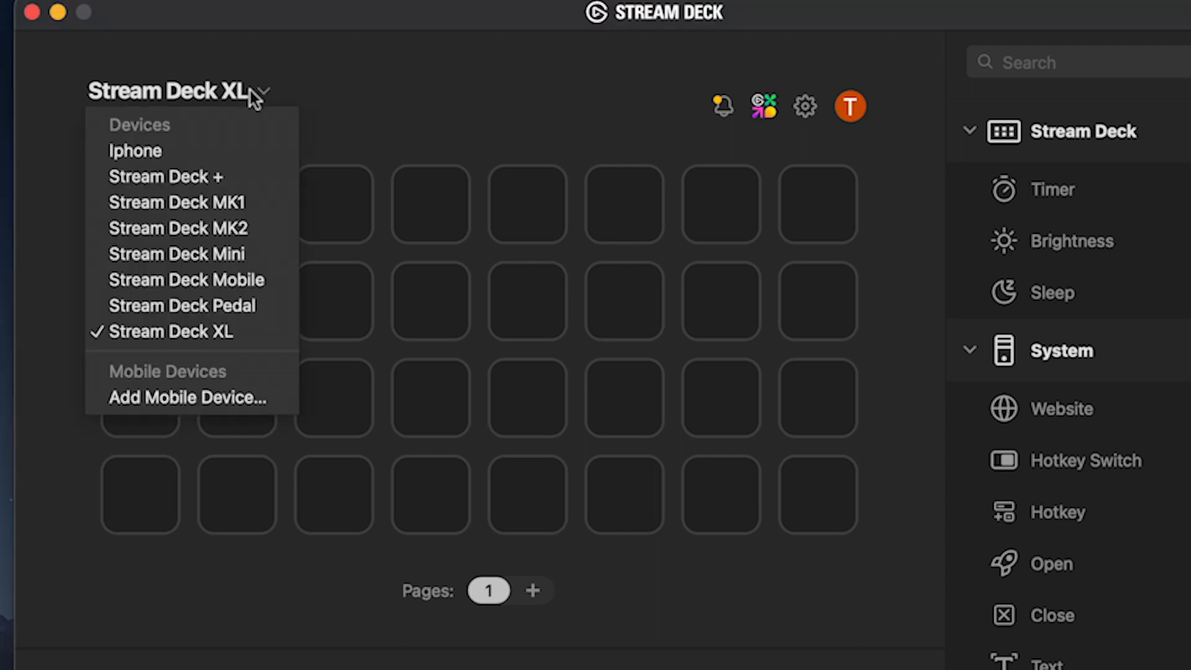
click(310, 106)
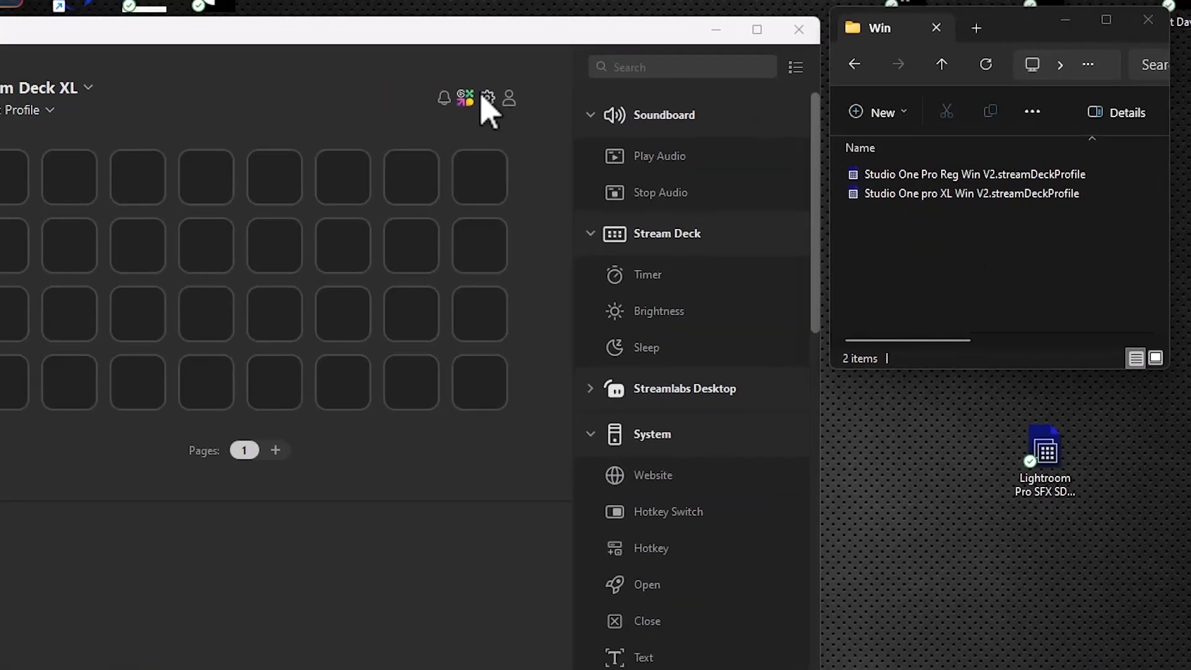
Open the Stream Deck profile preferences and start importing a profile.
click(487, 98)
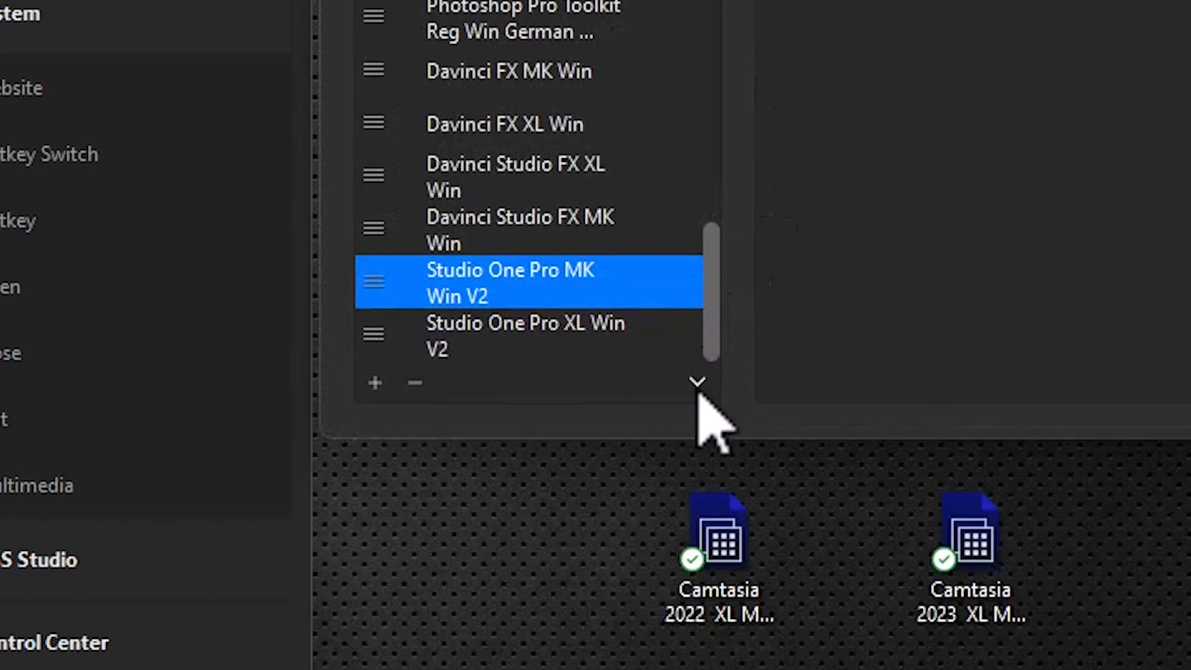
click(698, 382)
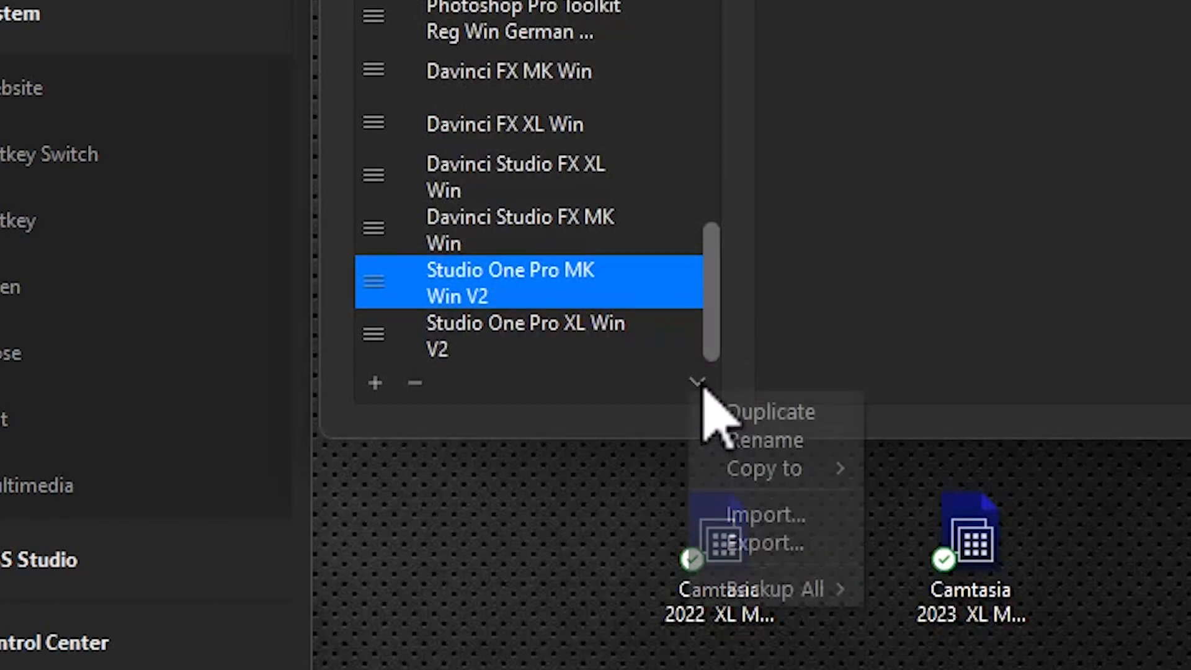
click(788, 515)
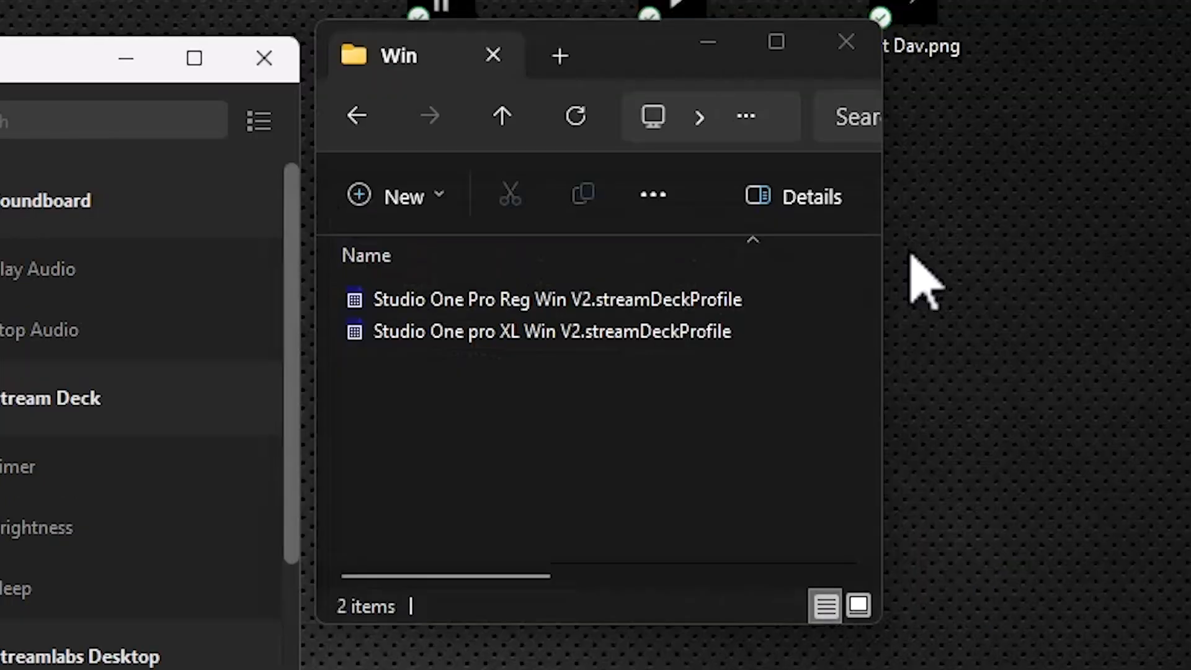
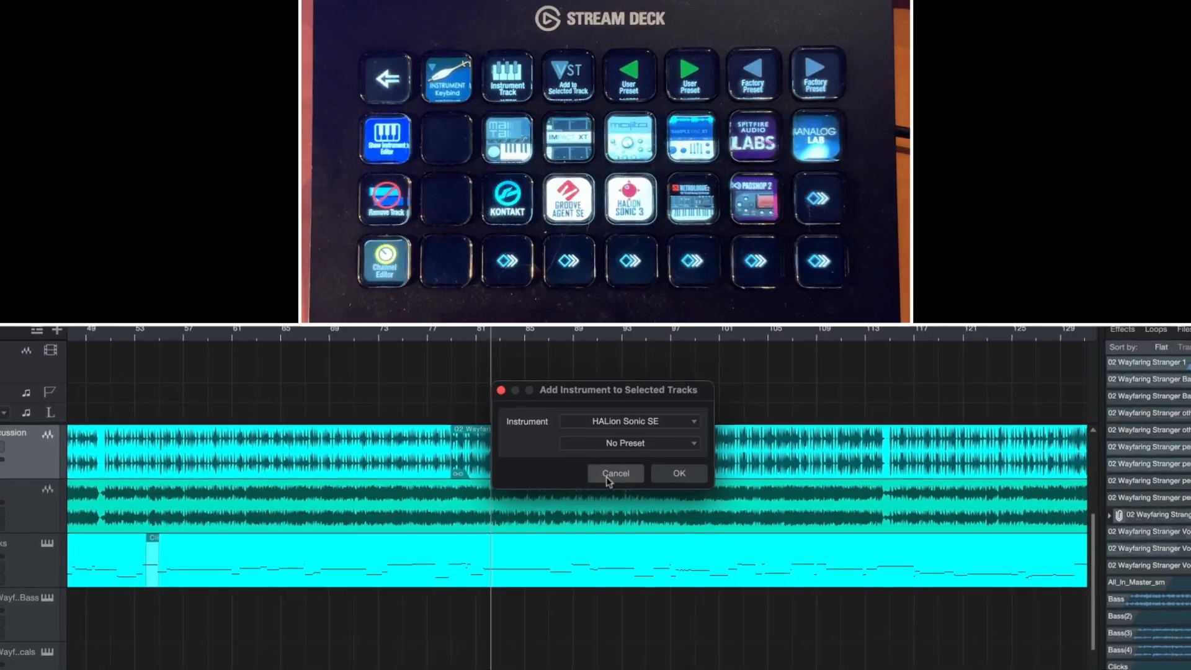
In Studio One, examine the vendor-sorted instrument list of Add Instrument to Selected Tracks, leaving without adding an instrument.
key(Escape)
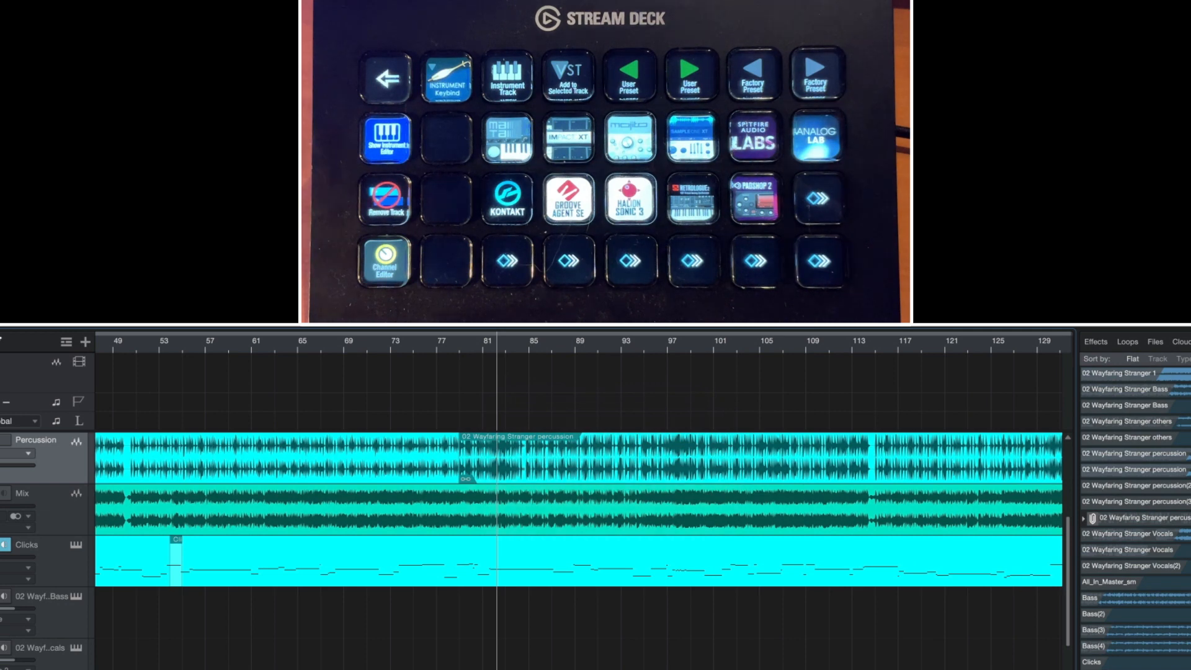
key(ctrl+alt+i)
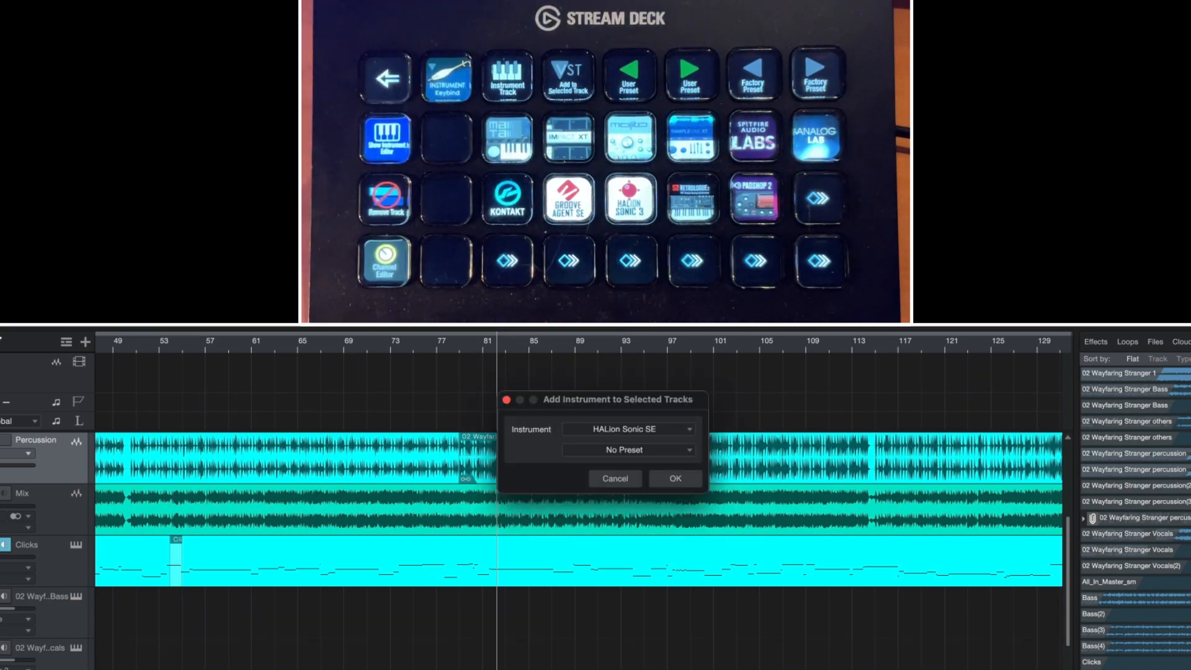
click(689, 429)
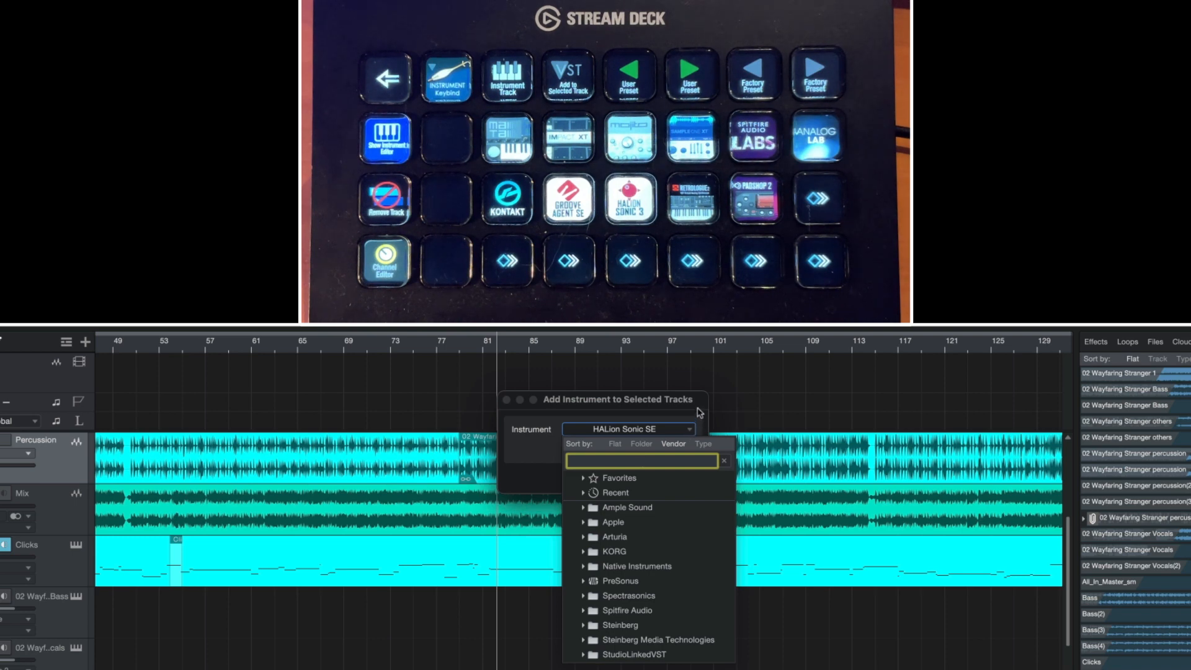
click(698, 410)
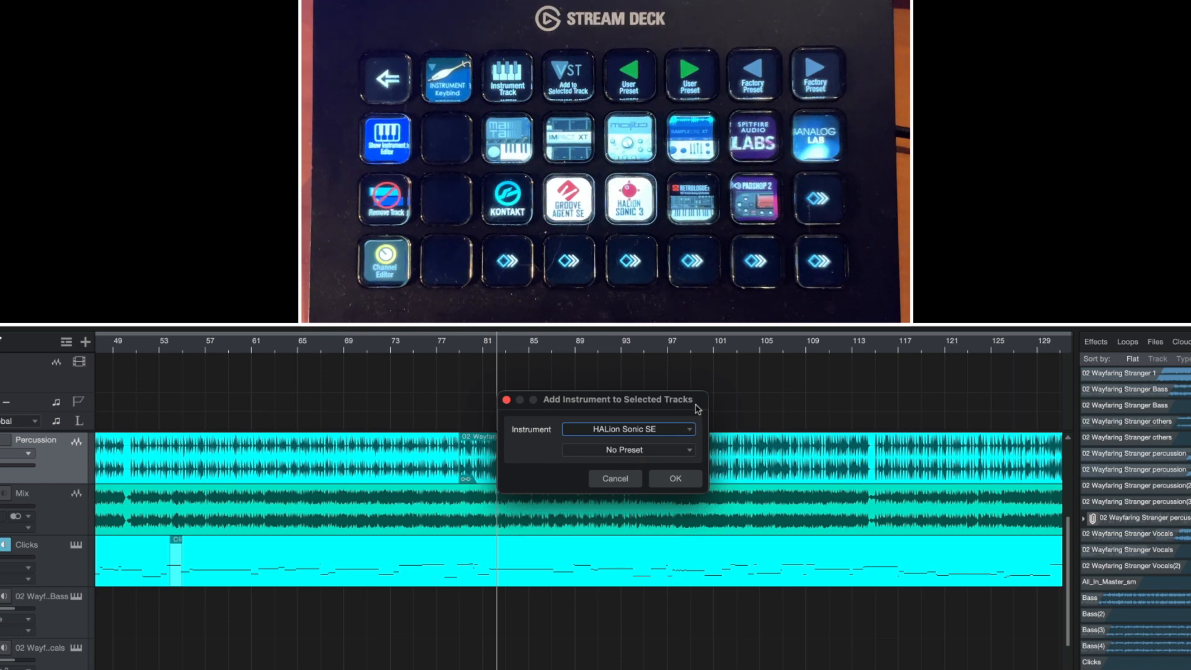
click(629, 478)
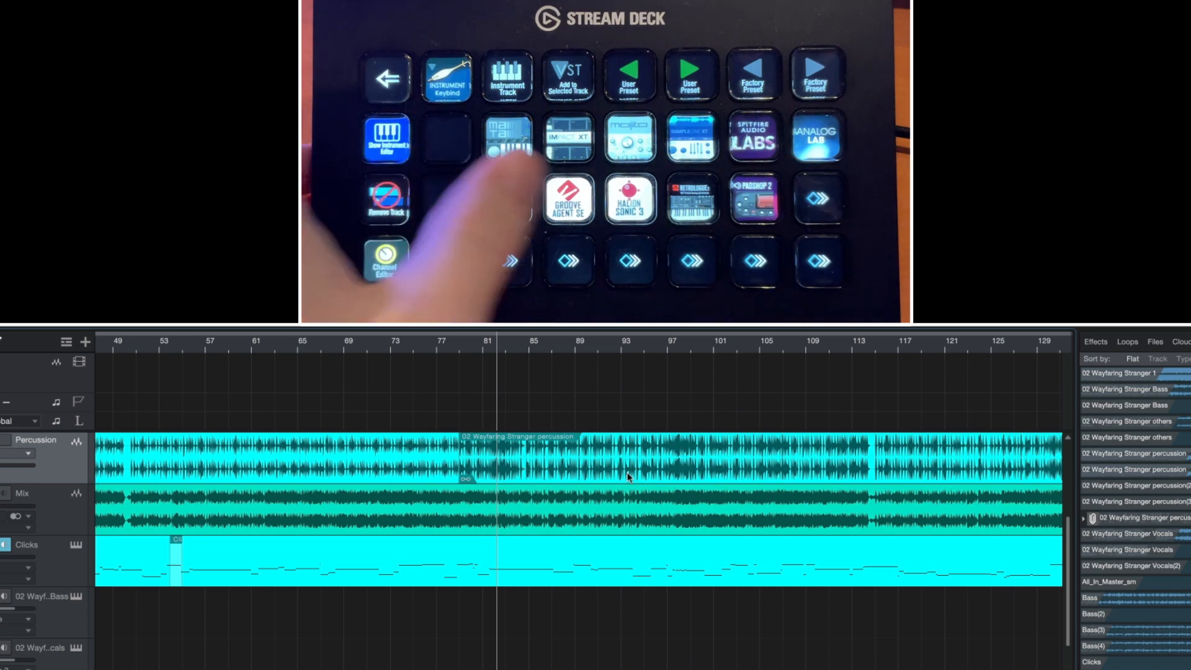
Add an instrument track using the HALion Sonic instrument.
key(t)
key(ctrl+shift+i)
key(space)
text(HALion Sonic)
key(Return)
key(Return)
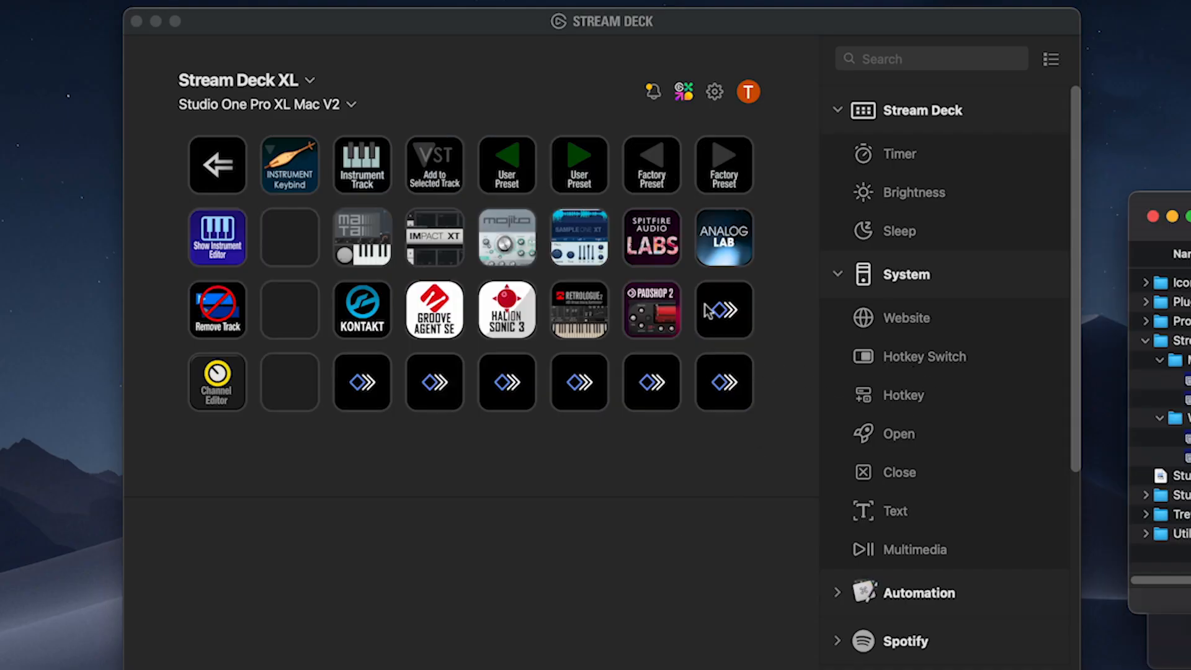
In the Stream Deck app, open the unassigned multi action beside Padshop 2, review its actions and select the User text action.
click(708, 310)
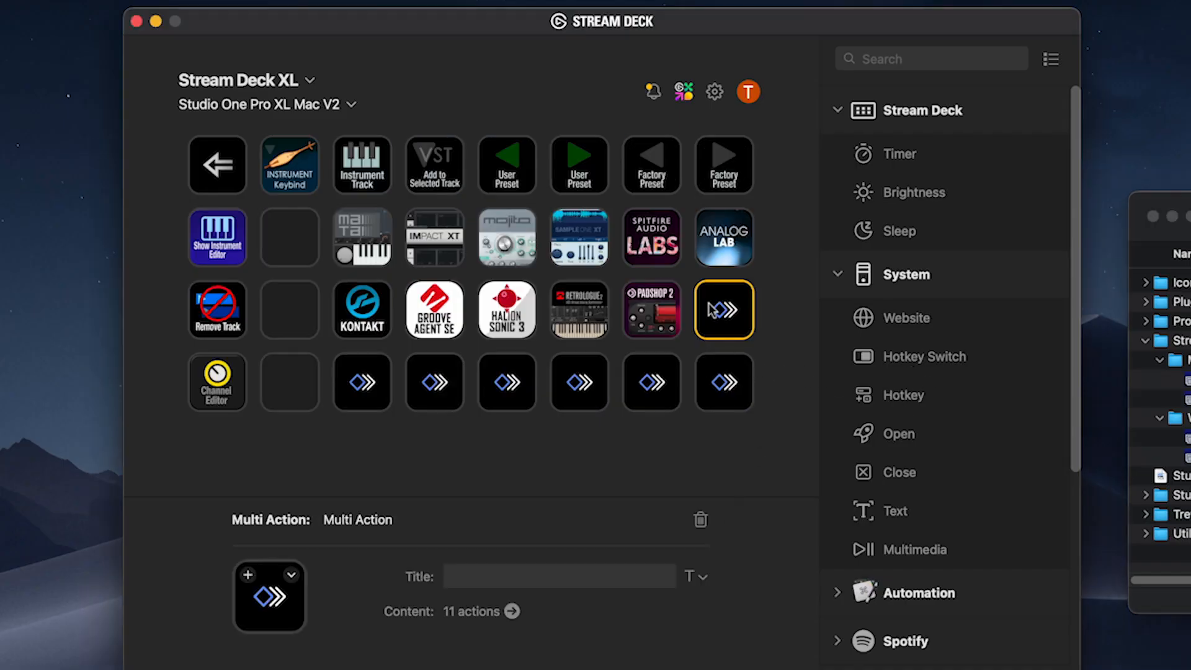
double_click(711, 310)
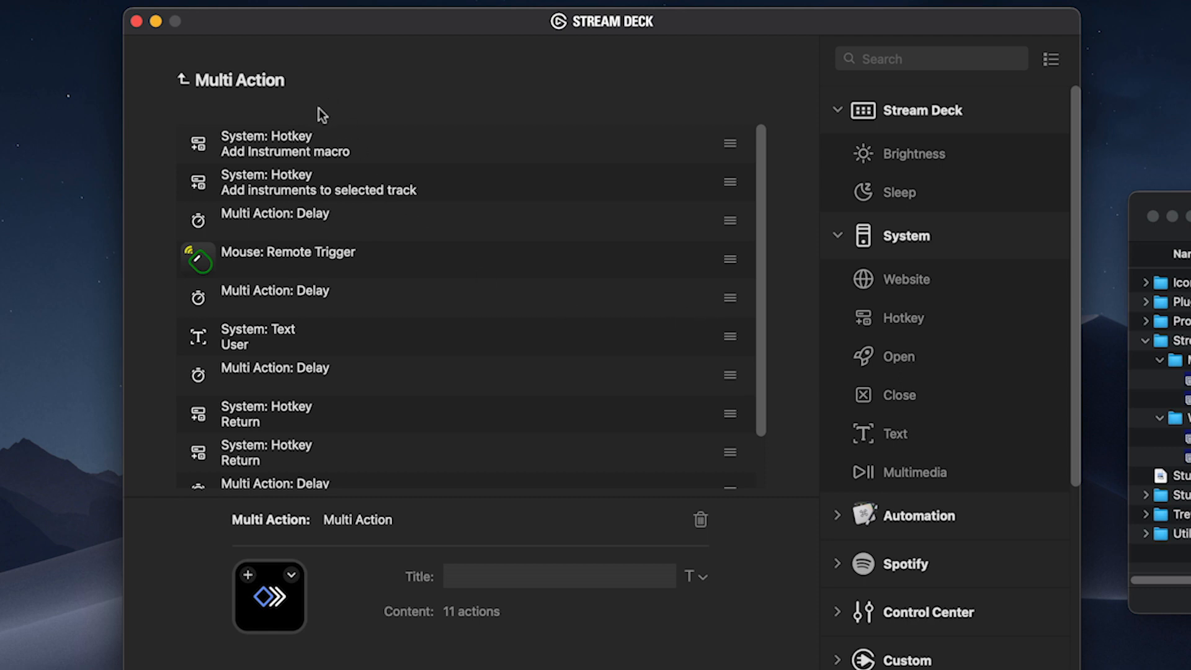
scroll(348, 332, down, 3)
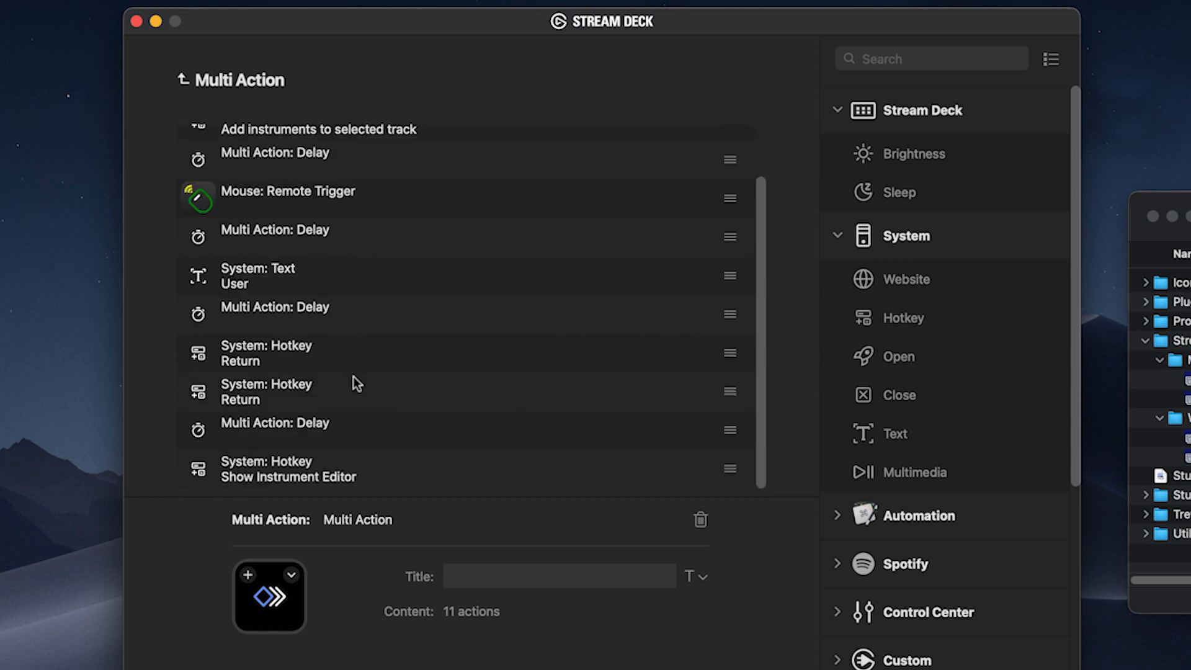
scroll(353, 377, up, 3)
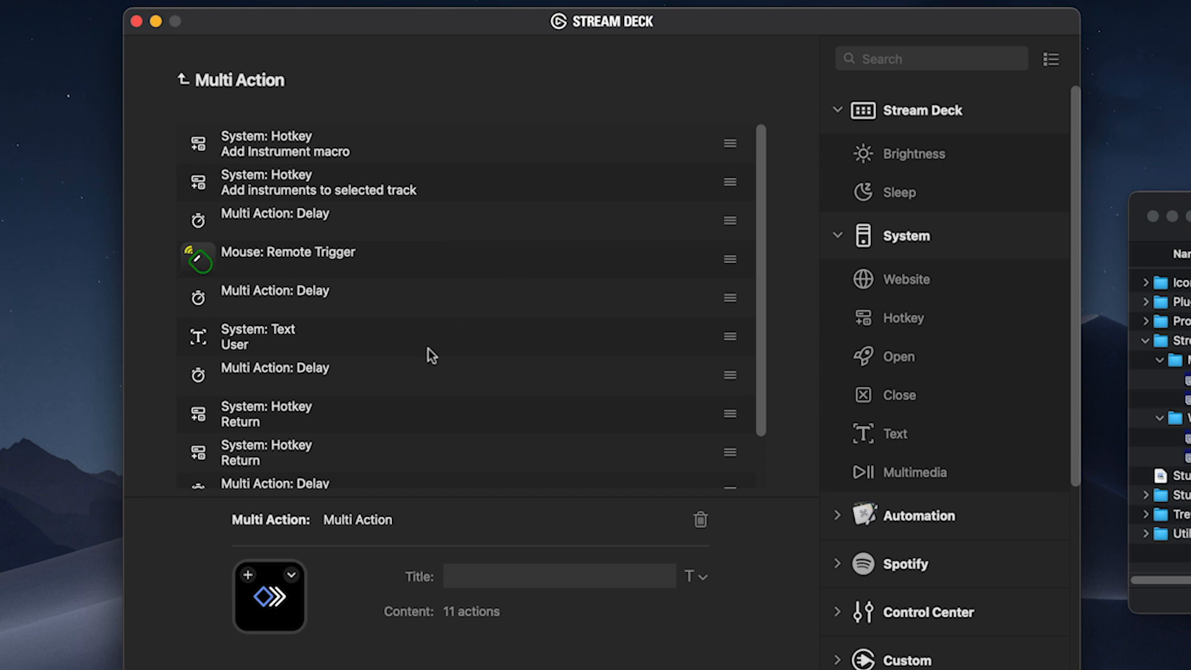
click(258, 339)
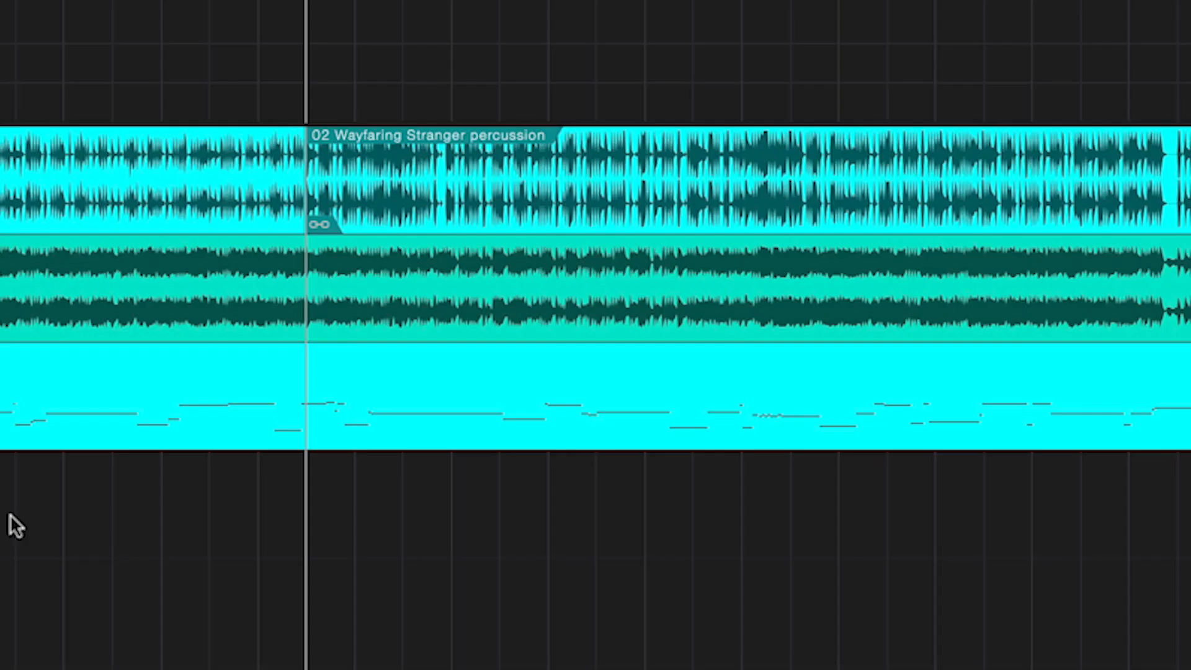
Switch to Studio One and check how the instrument is named in Add Instrument to Selected Tracks.
key(ctrl+alt+i)
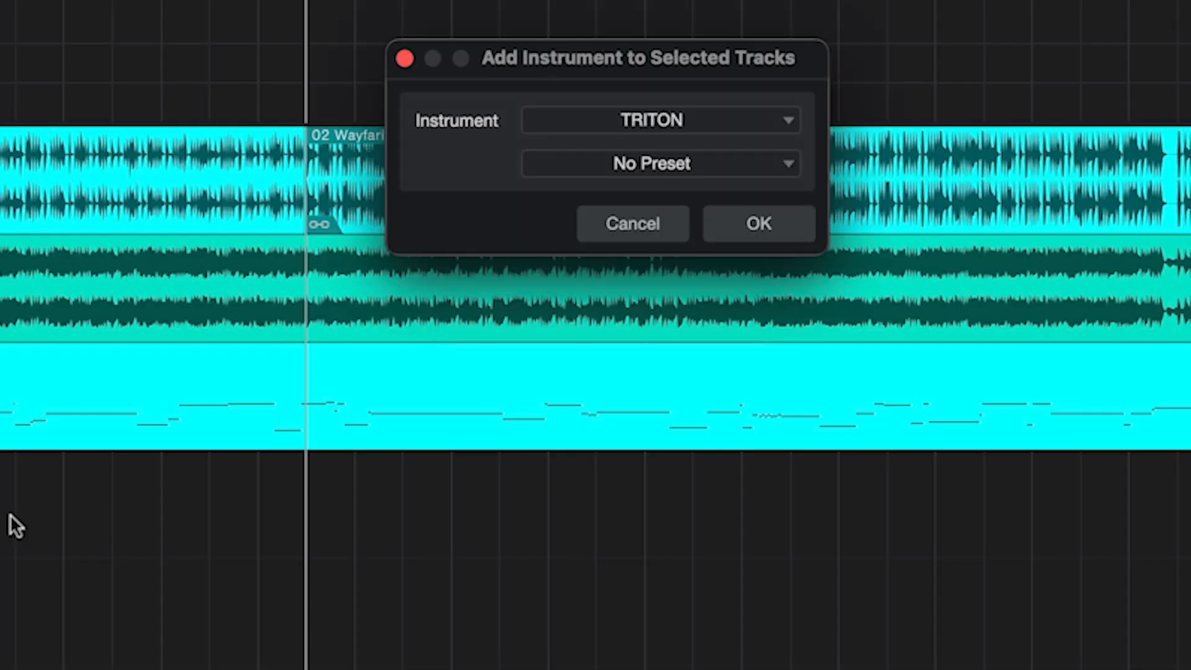
click(783, 125)
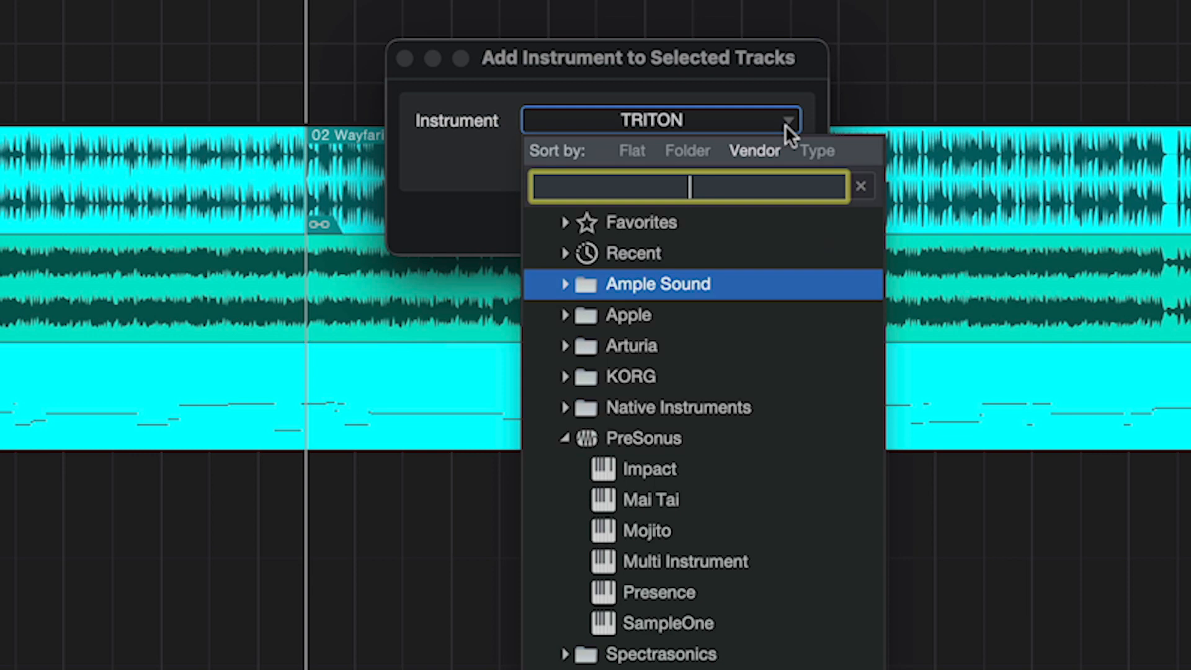
click(730, 93)
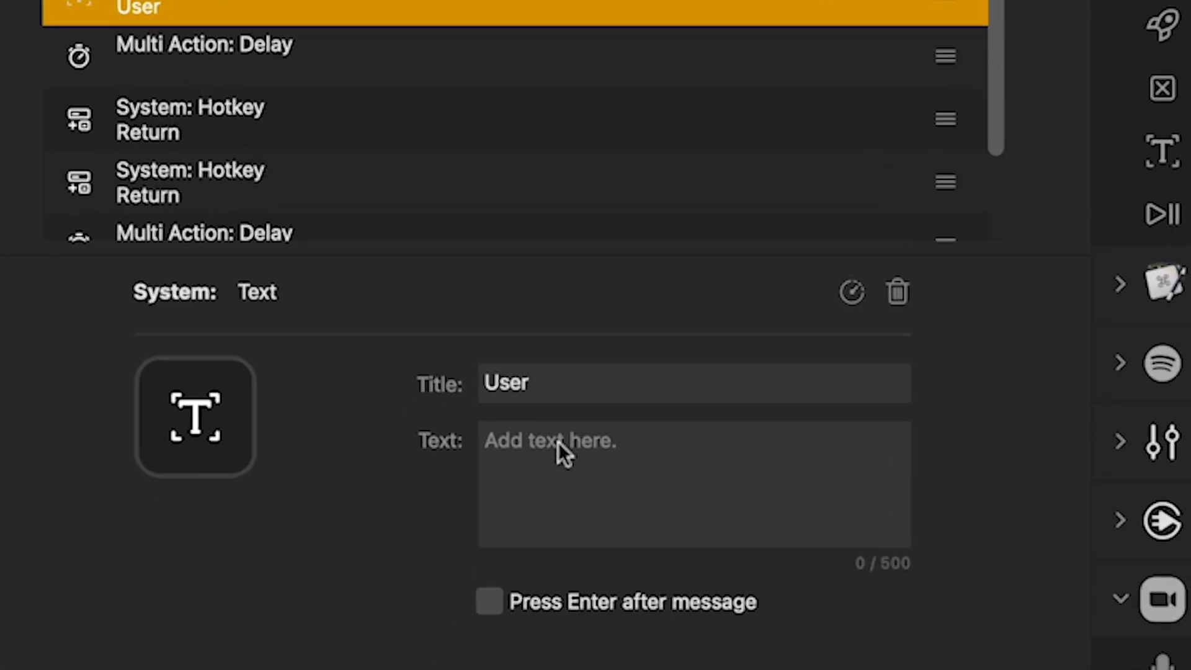
Set the text of the User text action to Triton and title its multi action key Triton.
text(Triton)
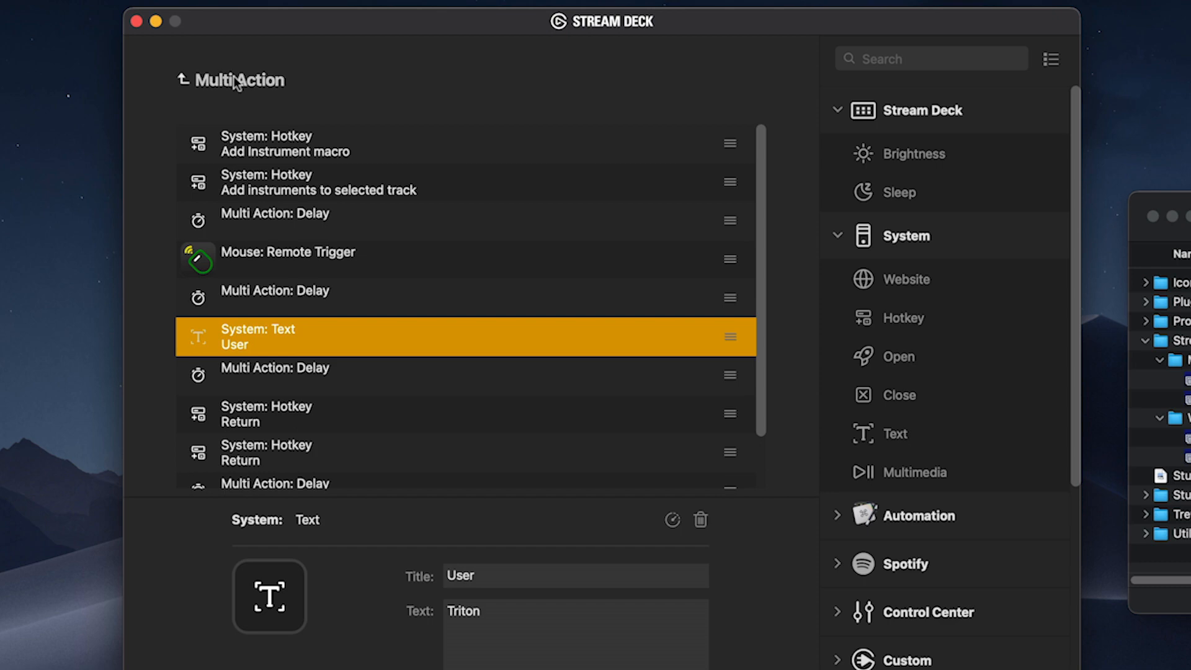
click(234, 82)
click(539, 583)
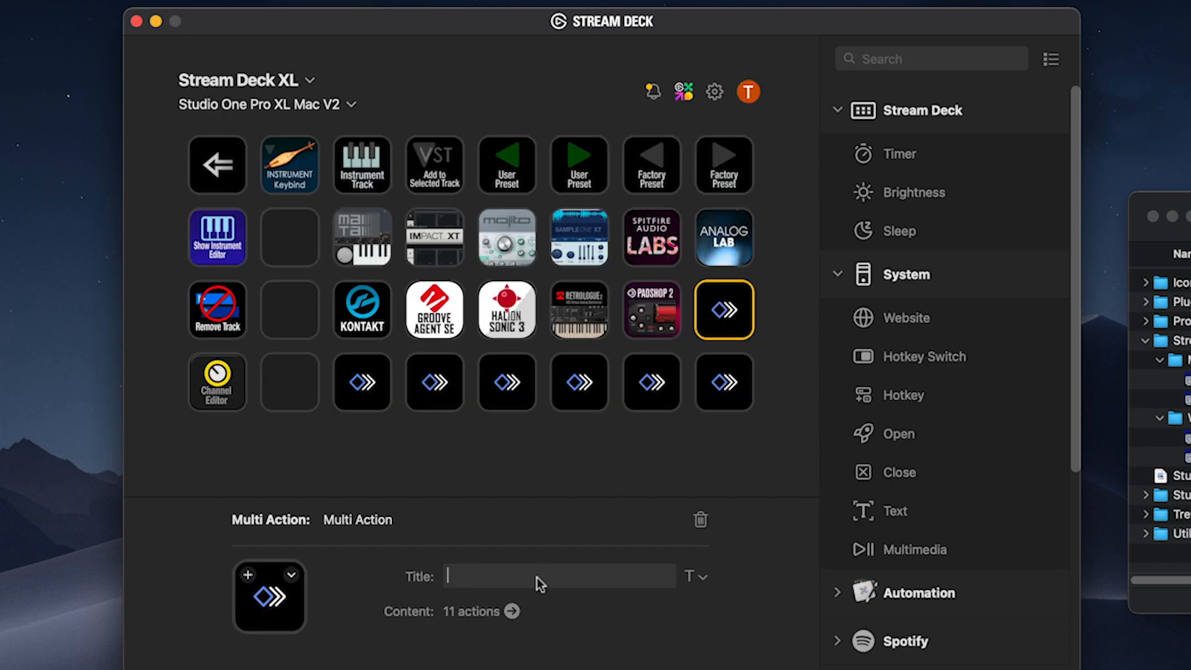
text(Triton)
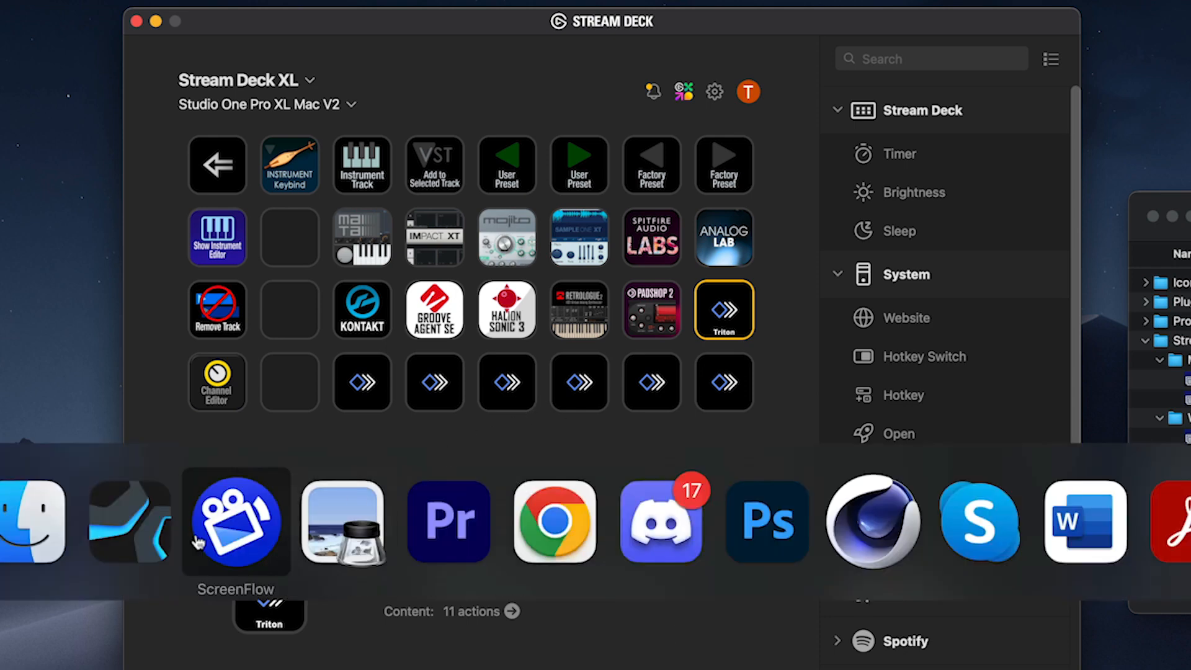
Switch to Studio One and try out the new Triton instrument macro.
click(124, 509)
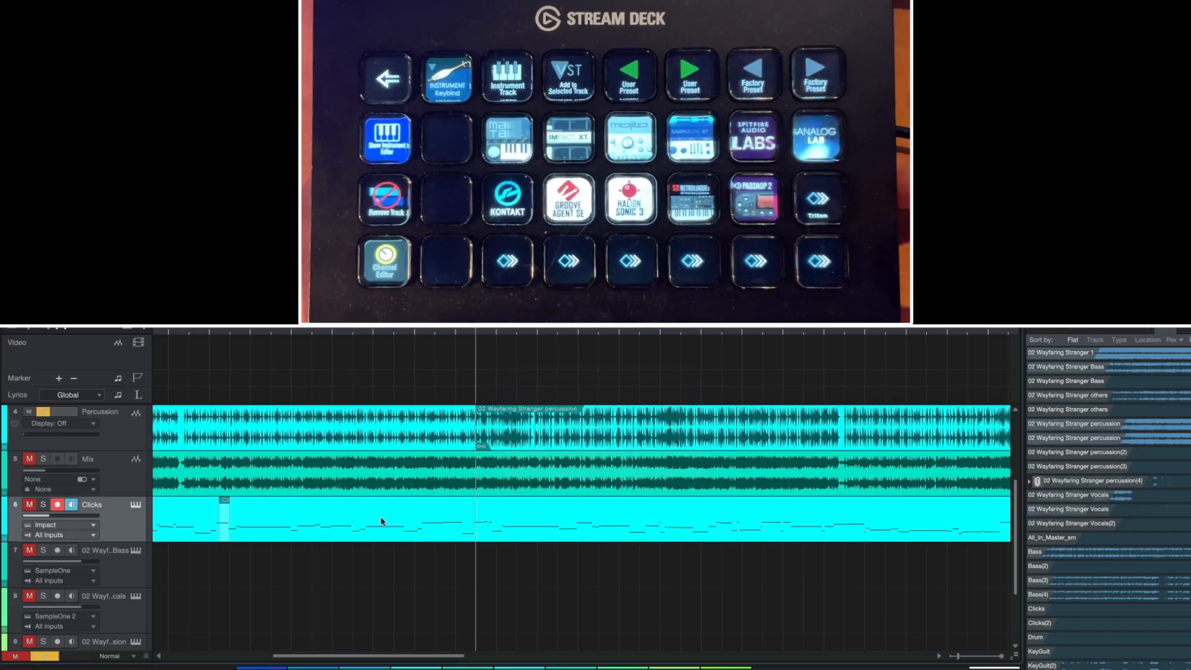
key(t)
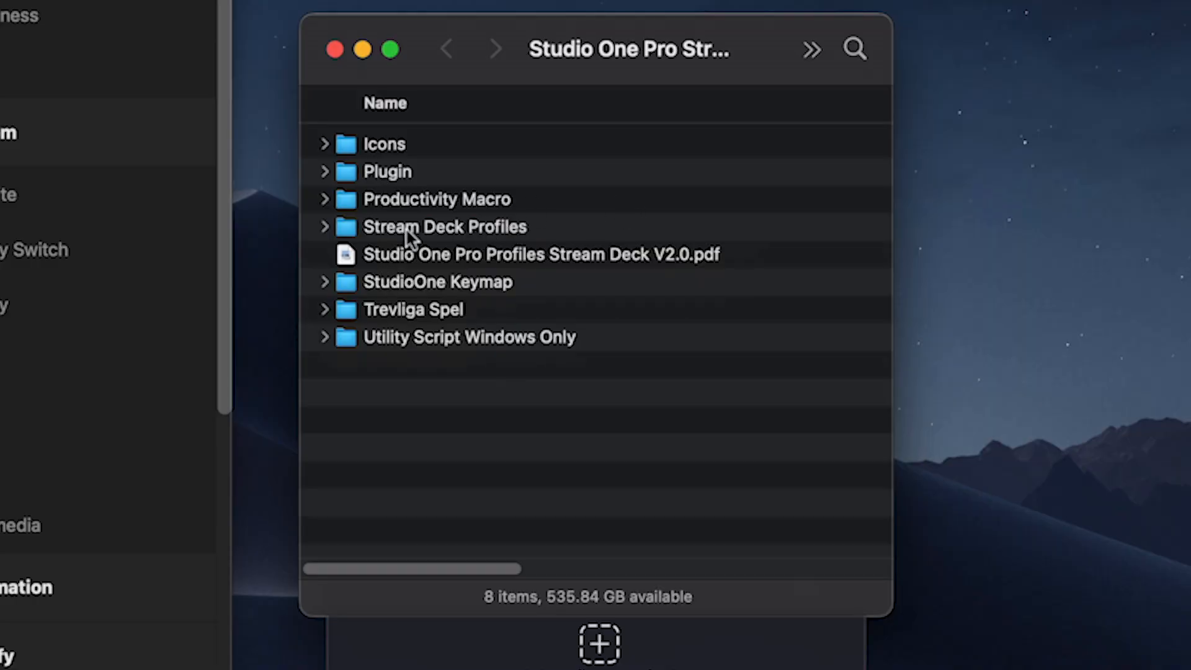
In Finder, open the VST instrument icon folder under Icons, SD Dials, VST and find the Triton icon.
double_click(346, 145)
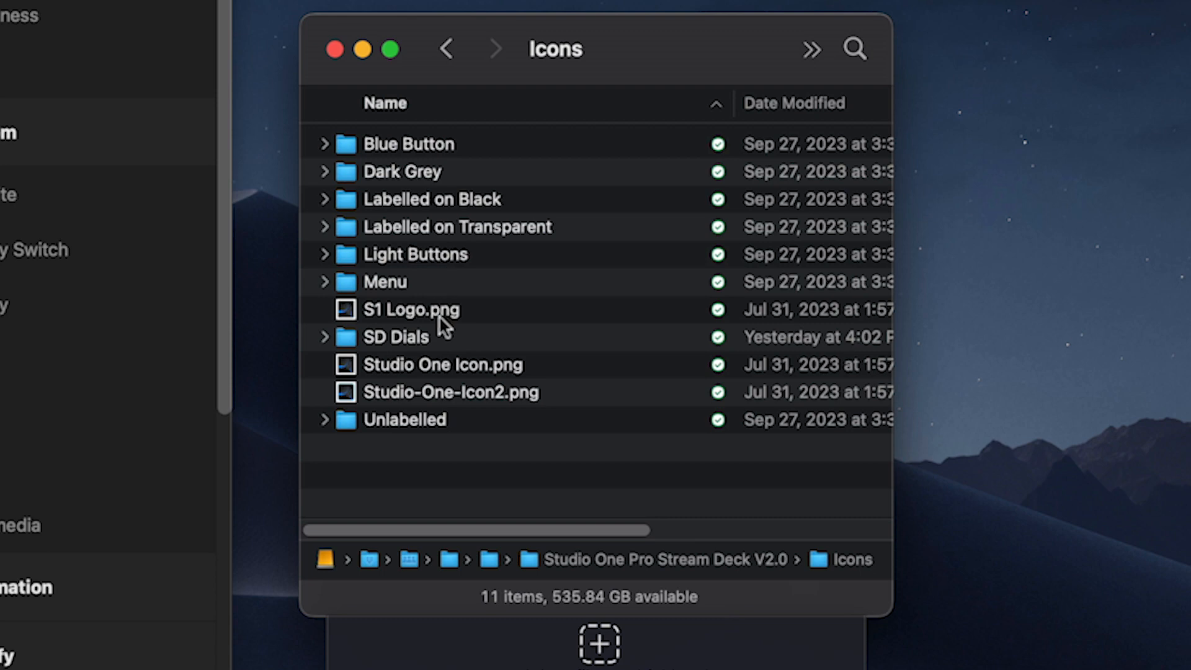
double_click(434, 337)
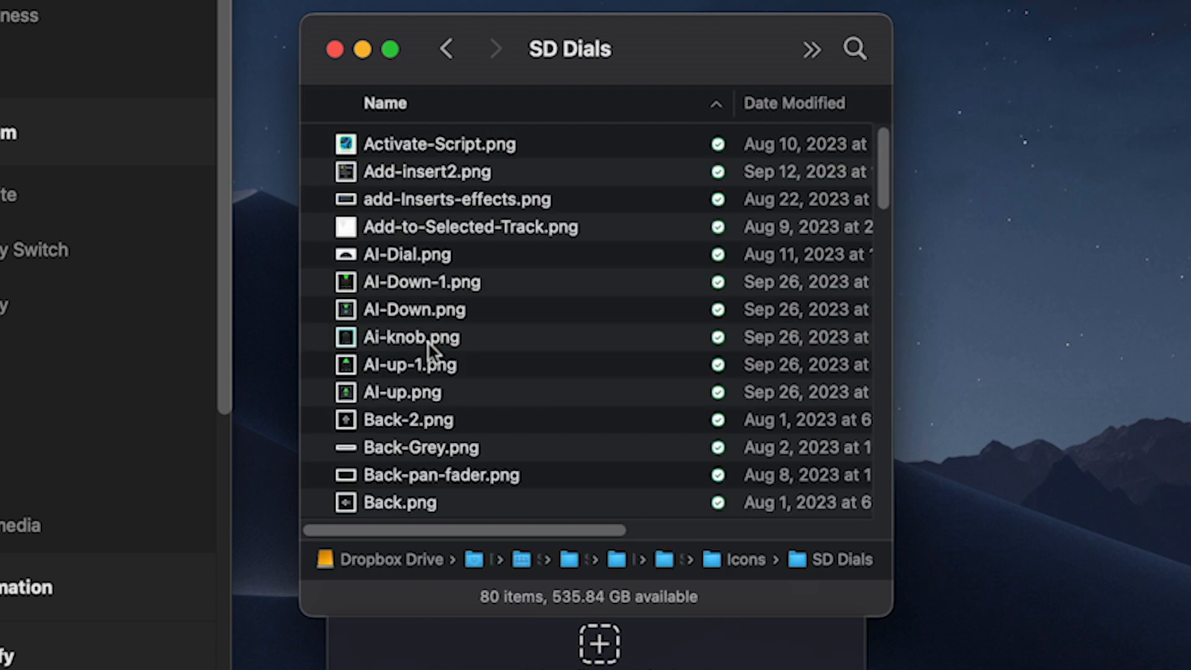
scroll(436, 366, down, 20)
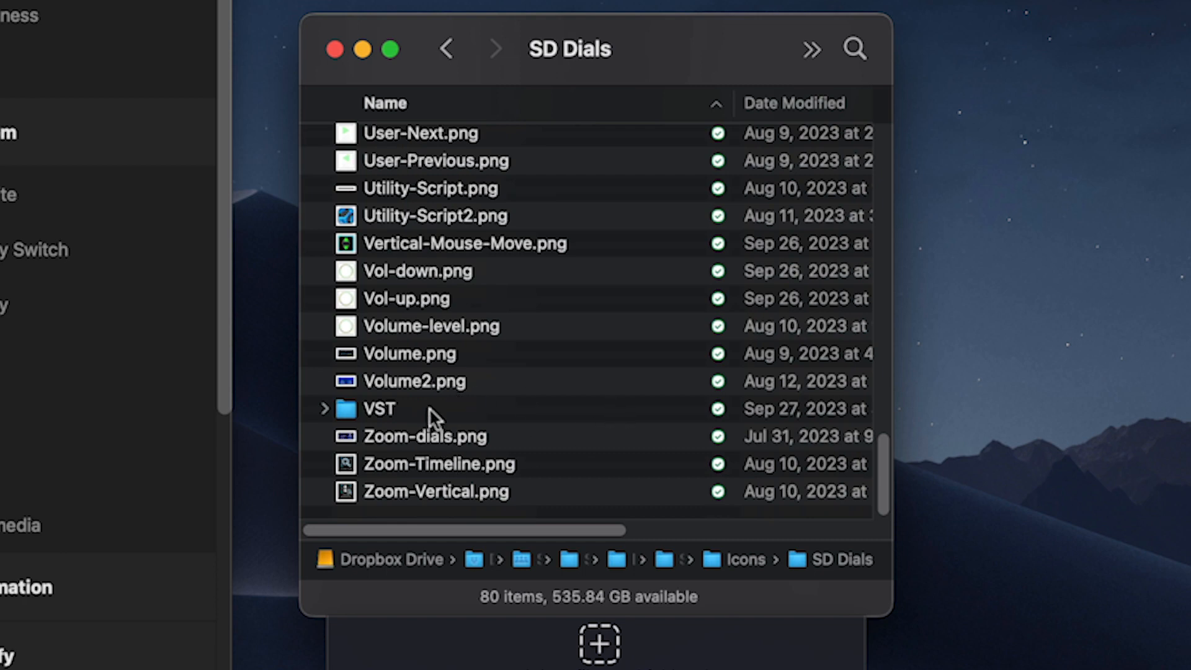
double_click(429, 407)
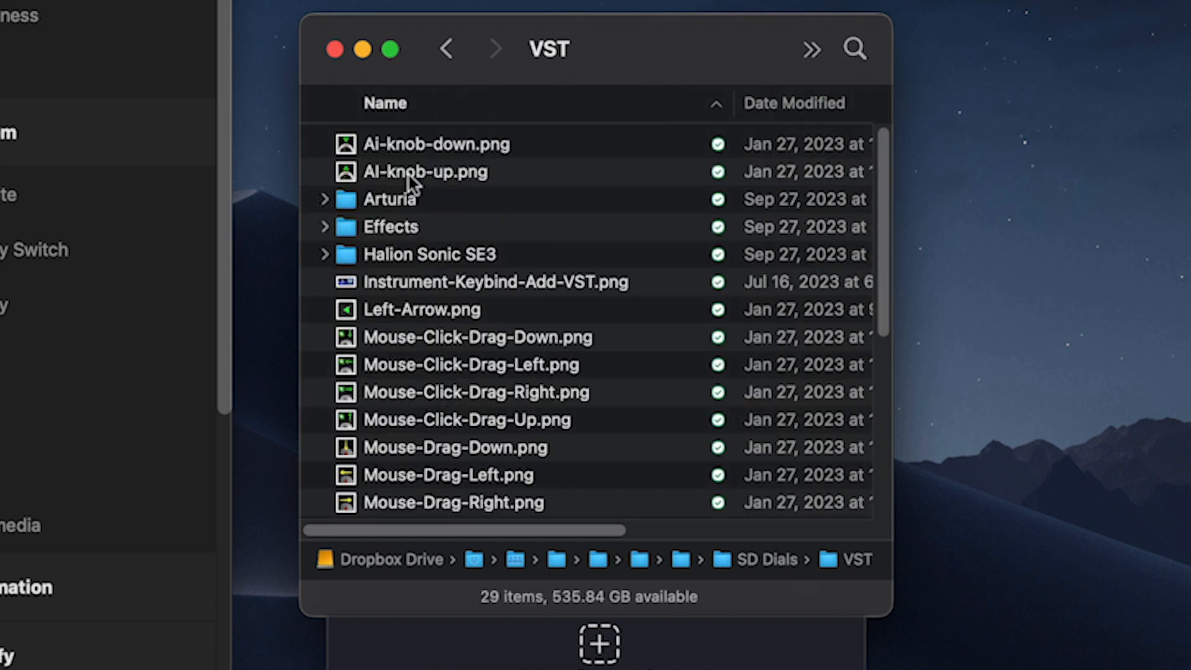
scroll(527, 469, down, 10)
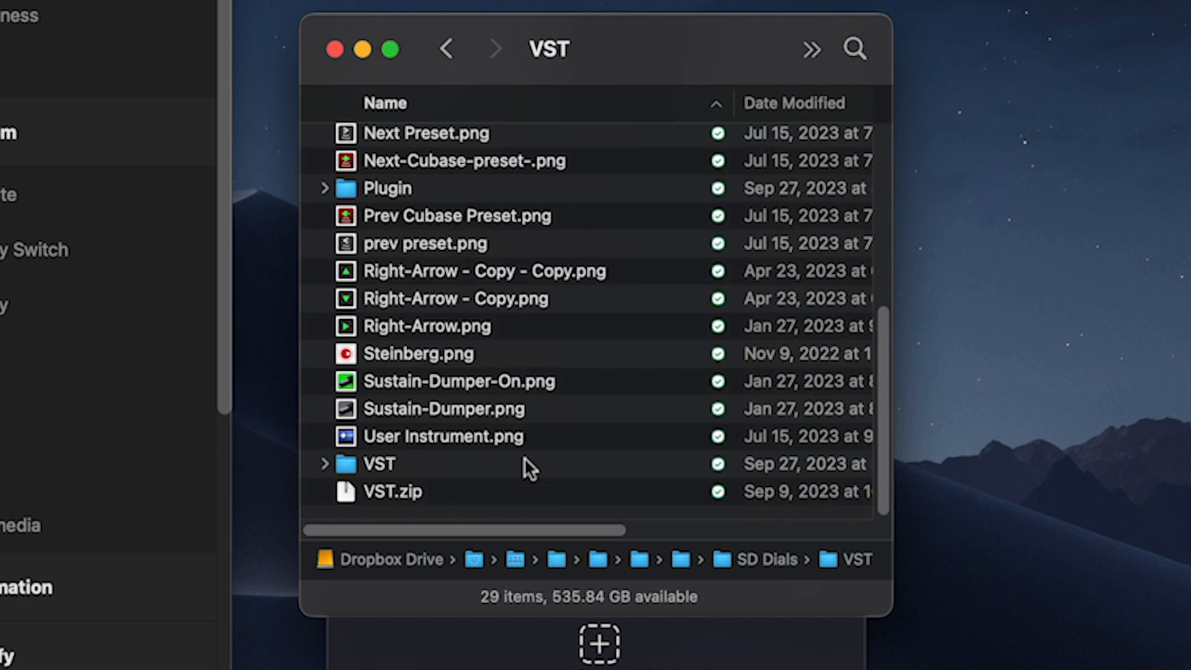
double_click(440, 463)
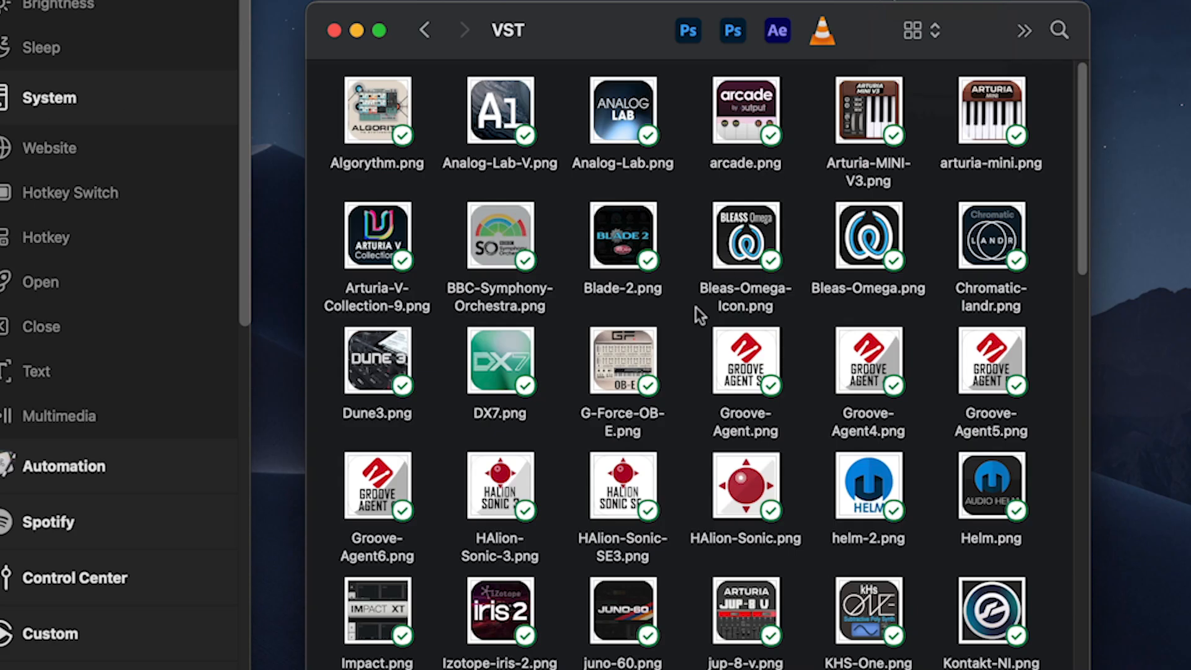
scroll(801, 351, down, 10)
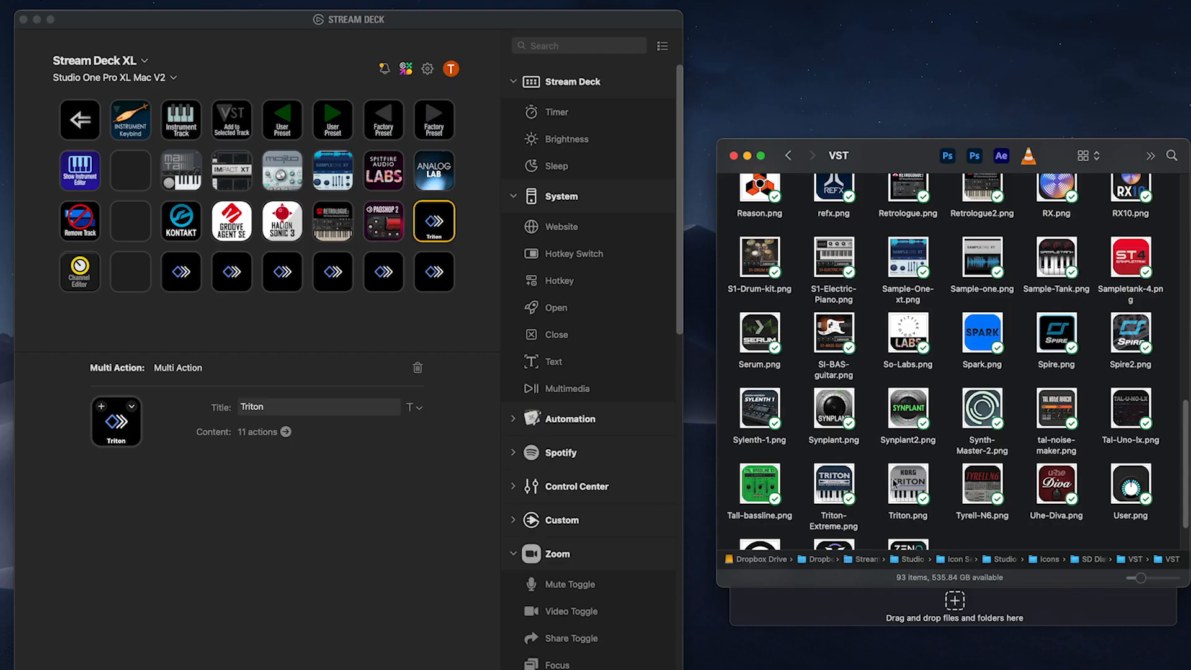
Apply Triton.png as the icon of the Triton multi action key and hide the key's title.
click(886, 477)
drag(887, 476, 116, 423)
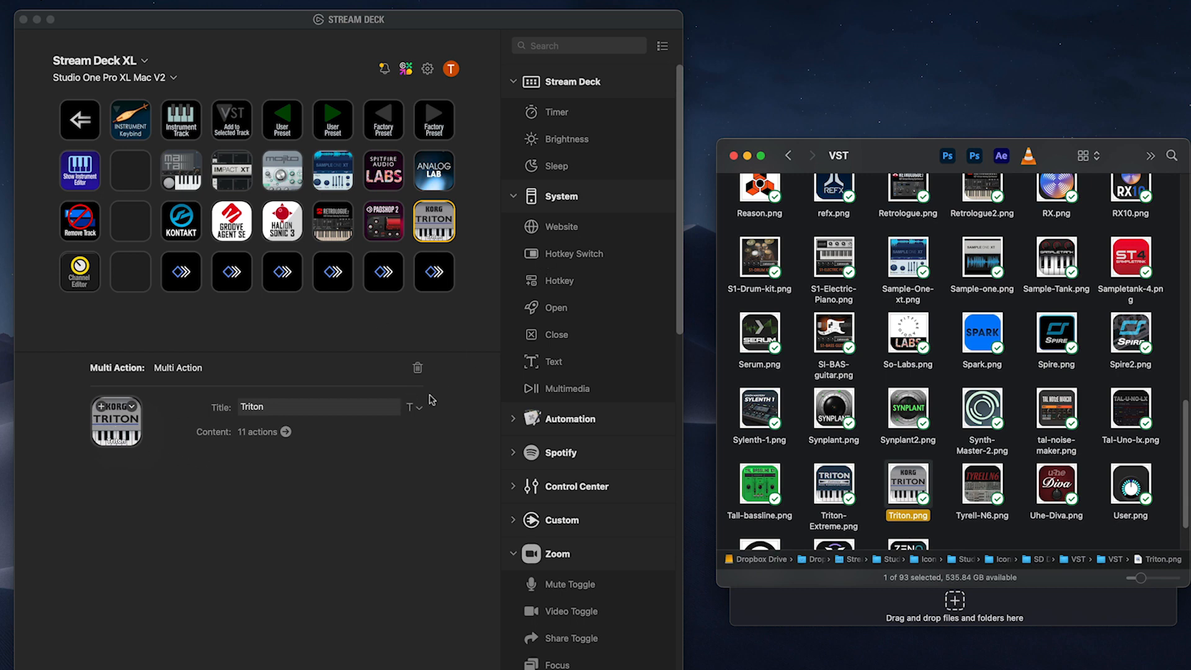
click(414, 415)
click(414, 414)
click(326, 445)
click(476, 337)
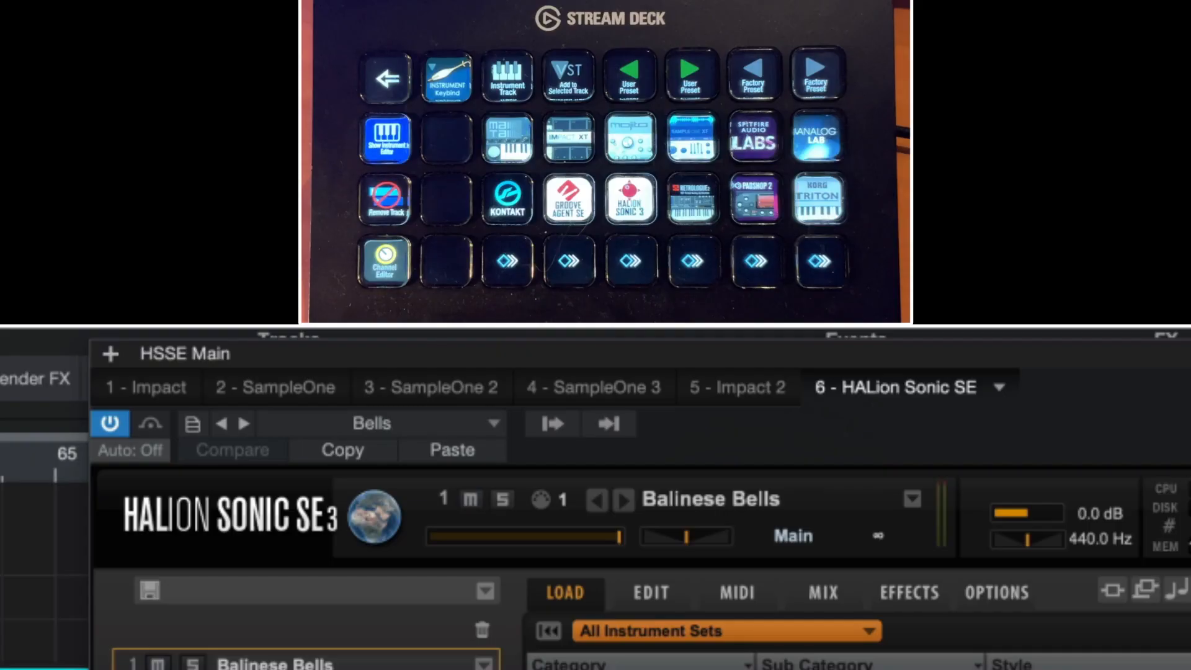
In Studio One, step forward and back through the HALion Sonic SE presets.
key(shift+Page_Down)
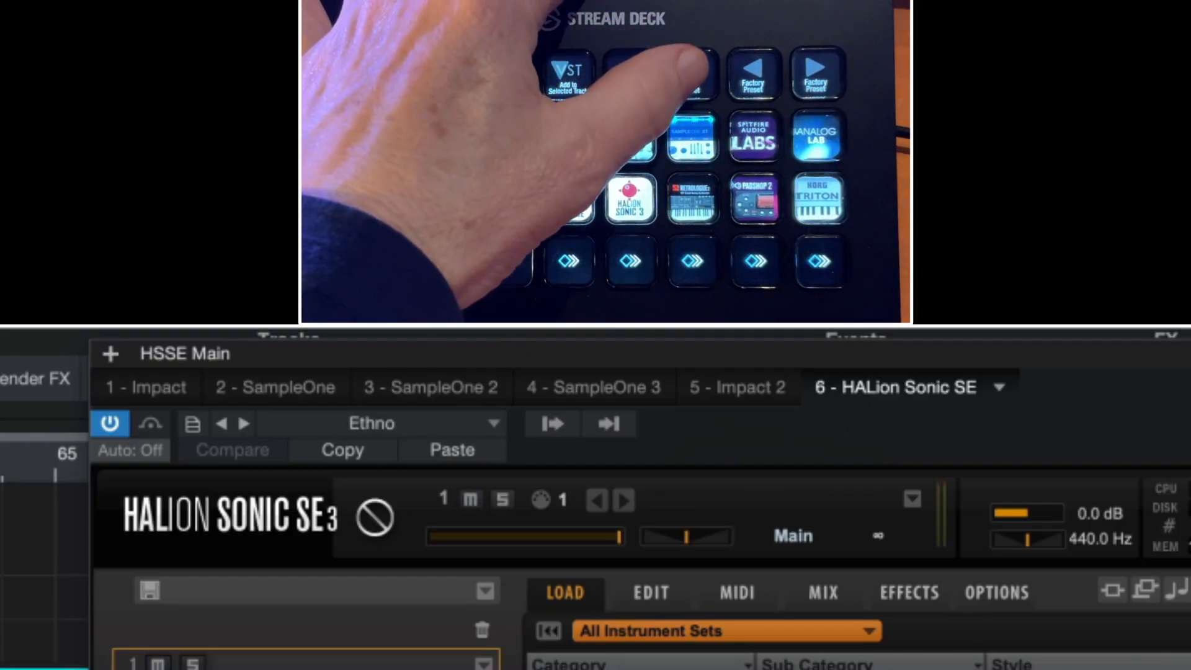
key(shift+Page_Down)
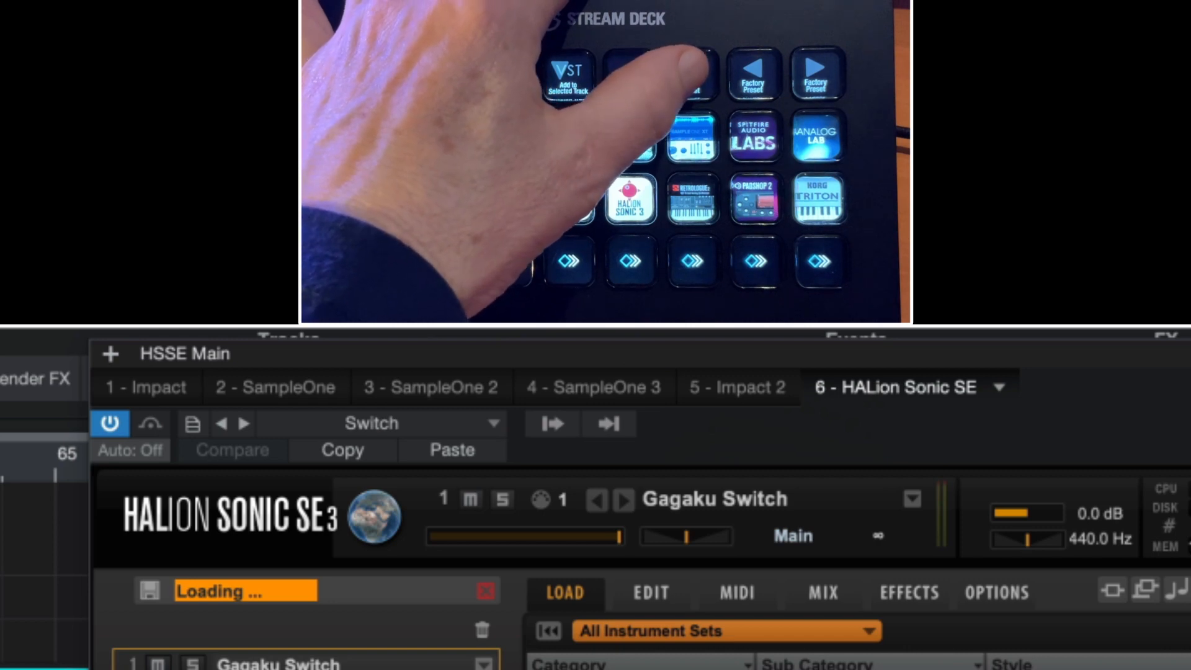
key(shift+Page_Up)
key(shift+Page_Up)
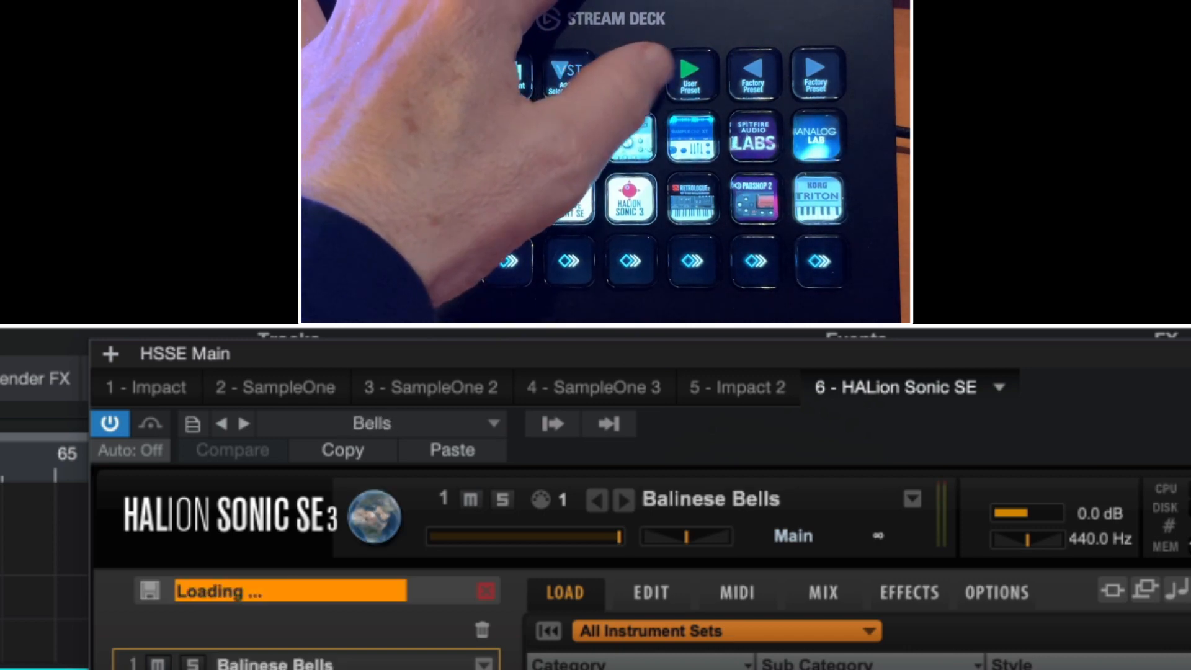
key(shift+Page_Down)
key(shift+Page_Down)
key(shift+Page_Up)
key(shift+Page_Up)
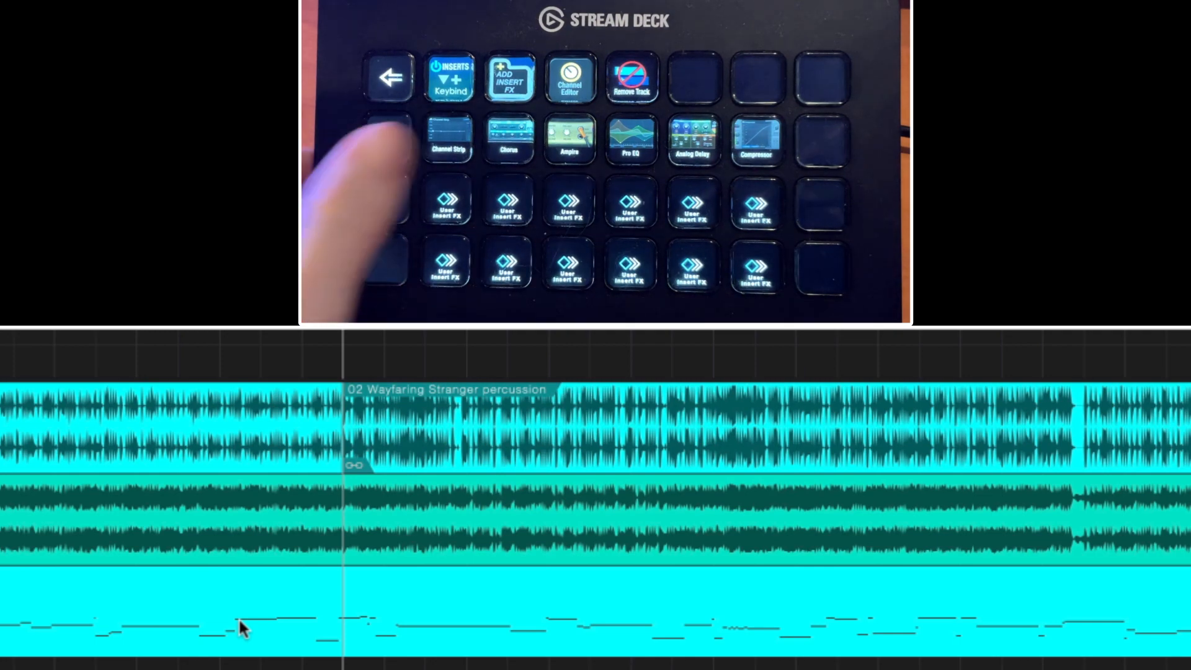
In the Stream Deck app, open the first User Insert FX multi action and select its Effects Name text action.
key(ctrl+alt+shift+a)
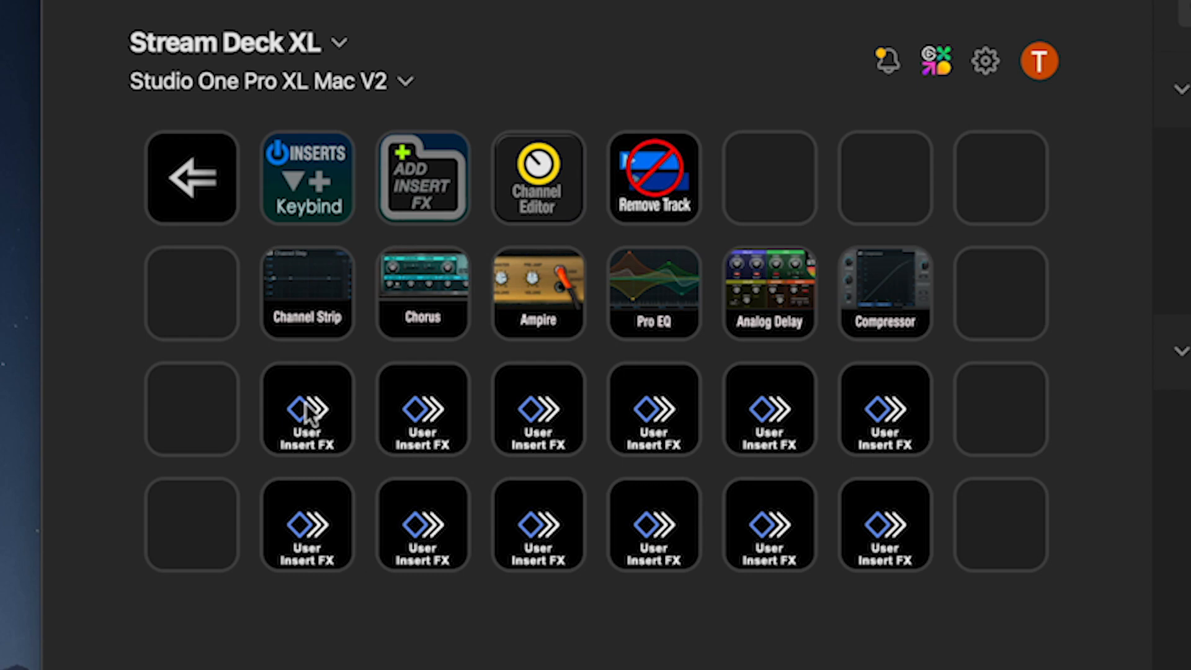
double_click(329, 406)
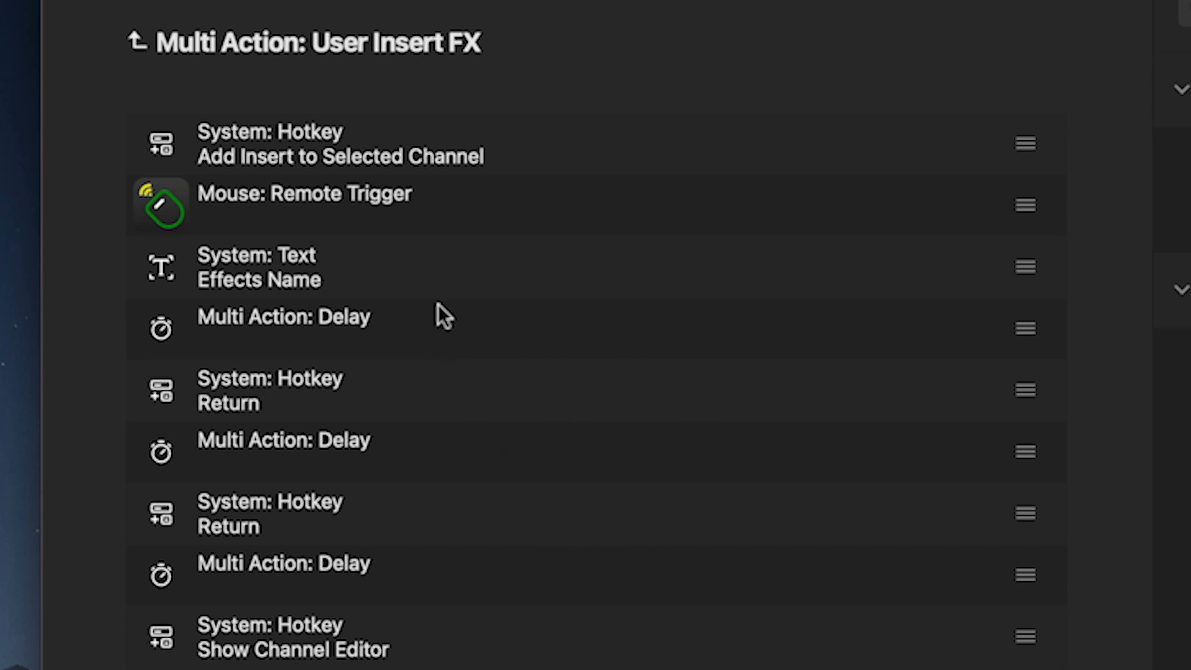
click(329, 274)
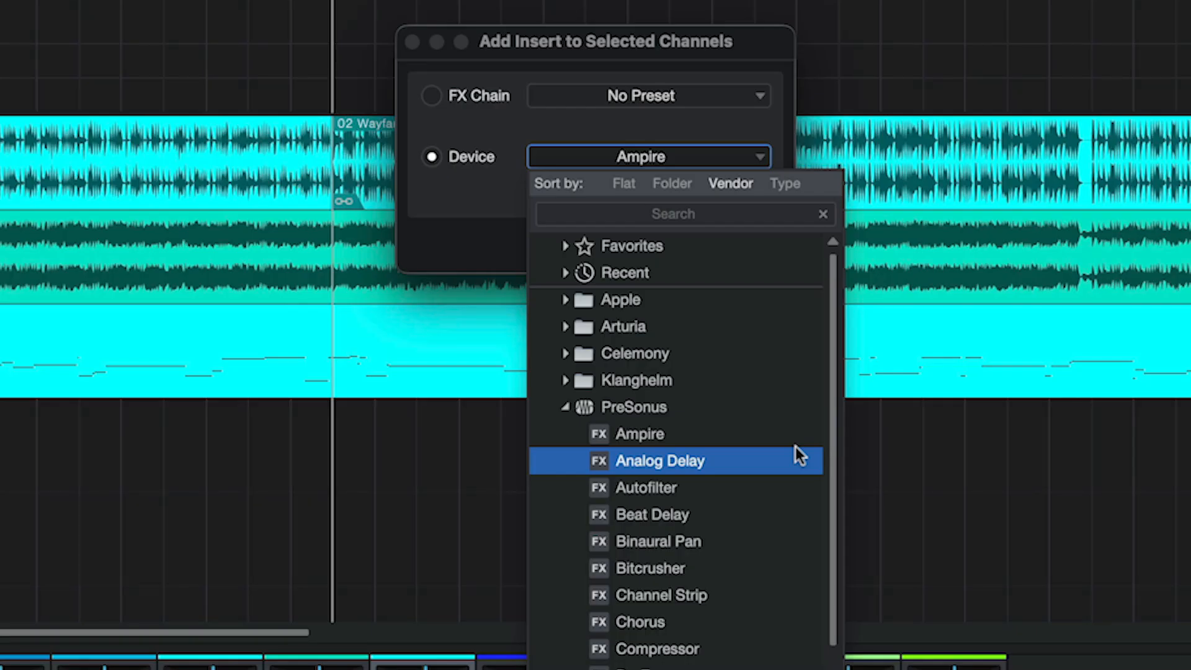
In Studio One, check how the De-Esser device is named in Add Insert to Selected Channels, without adding it.
click(448, 177)
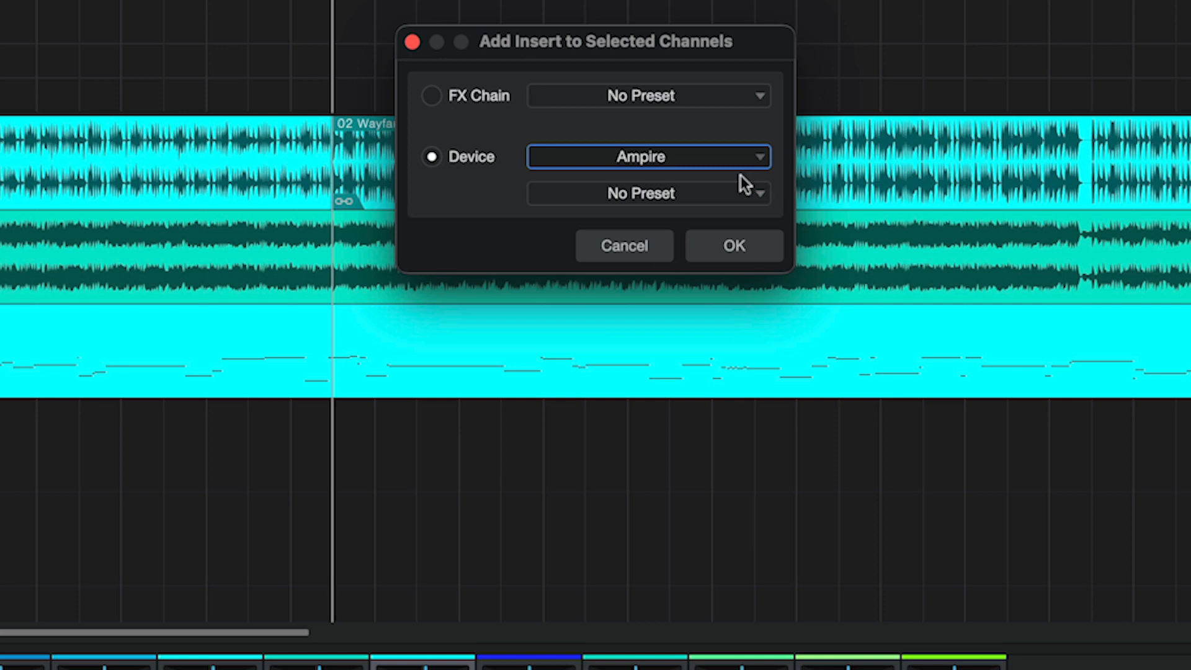
click(751, 158)
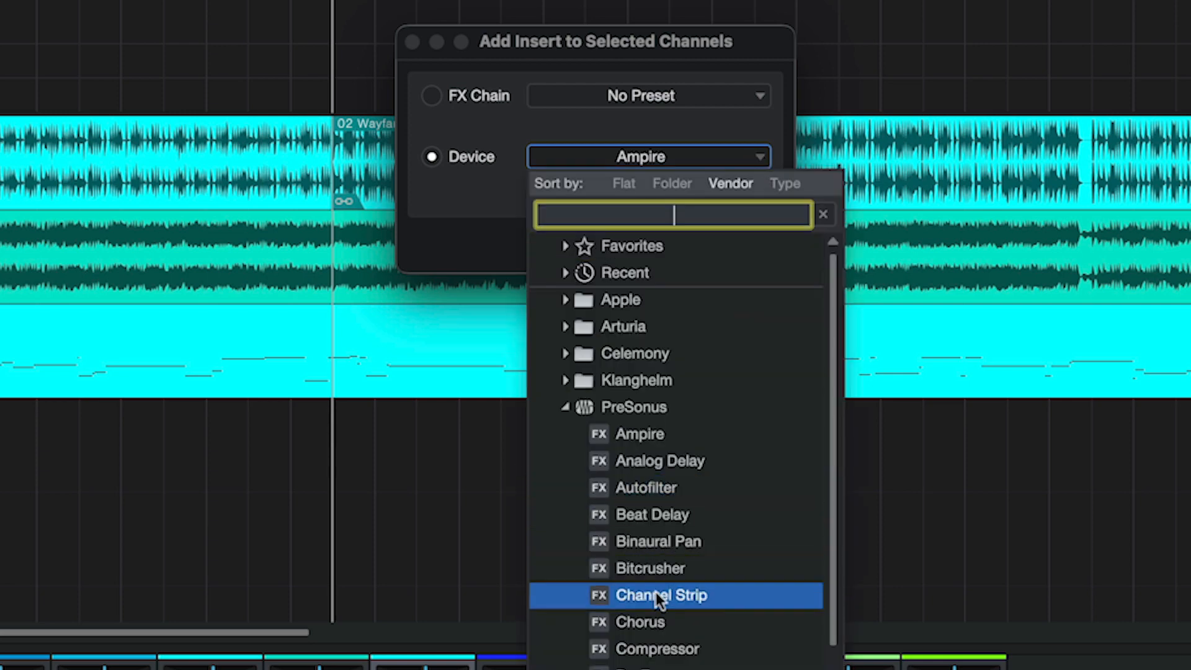
click(657, 667)
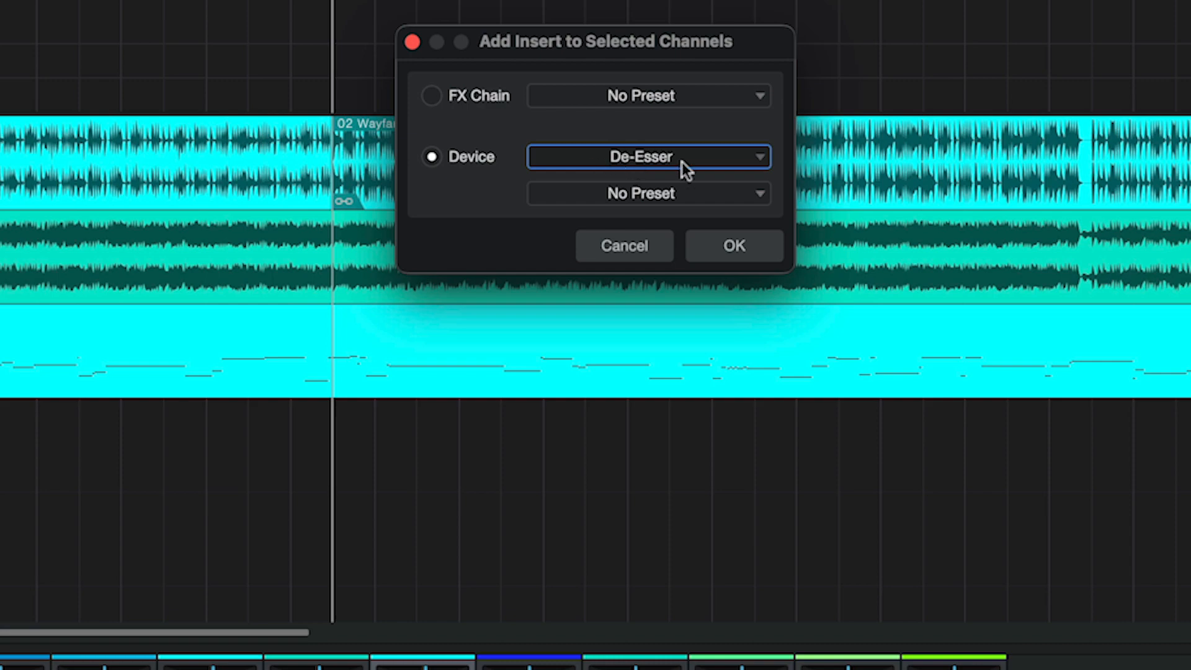
click(664, 245)
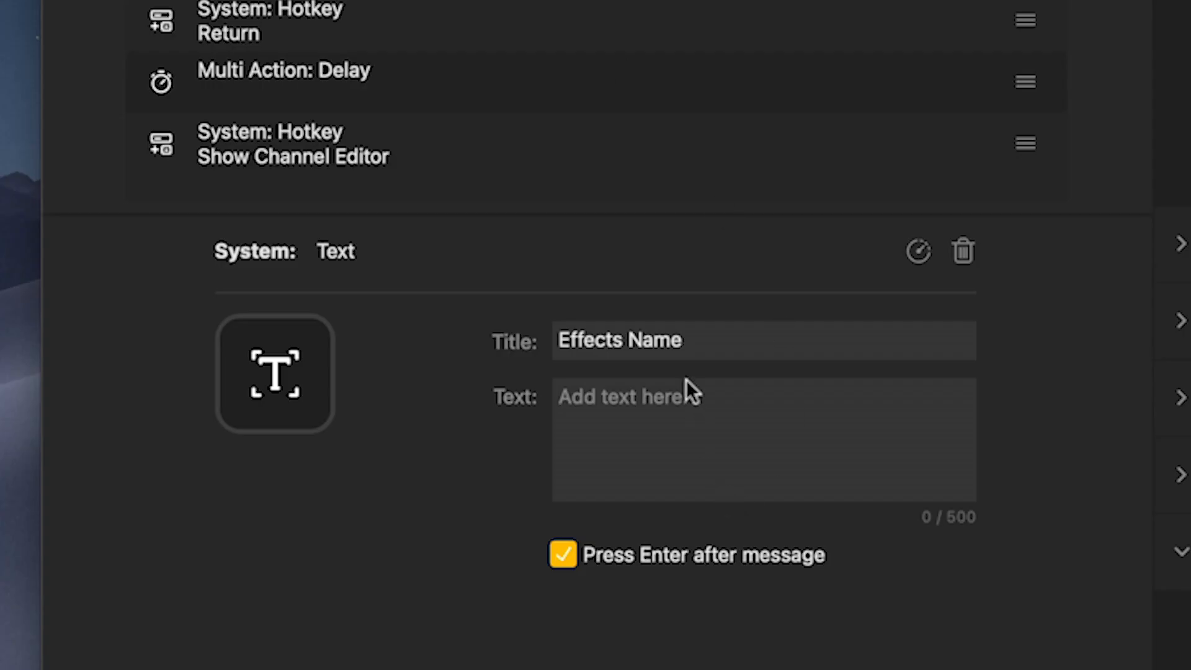
In the Stream Deck app, set the Effects Name action's text to De-Esser and title its multi action key De-Esser.
click(686, 380)
text(D)
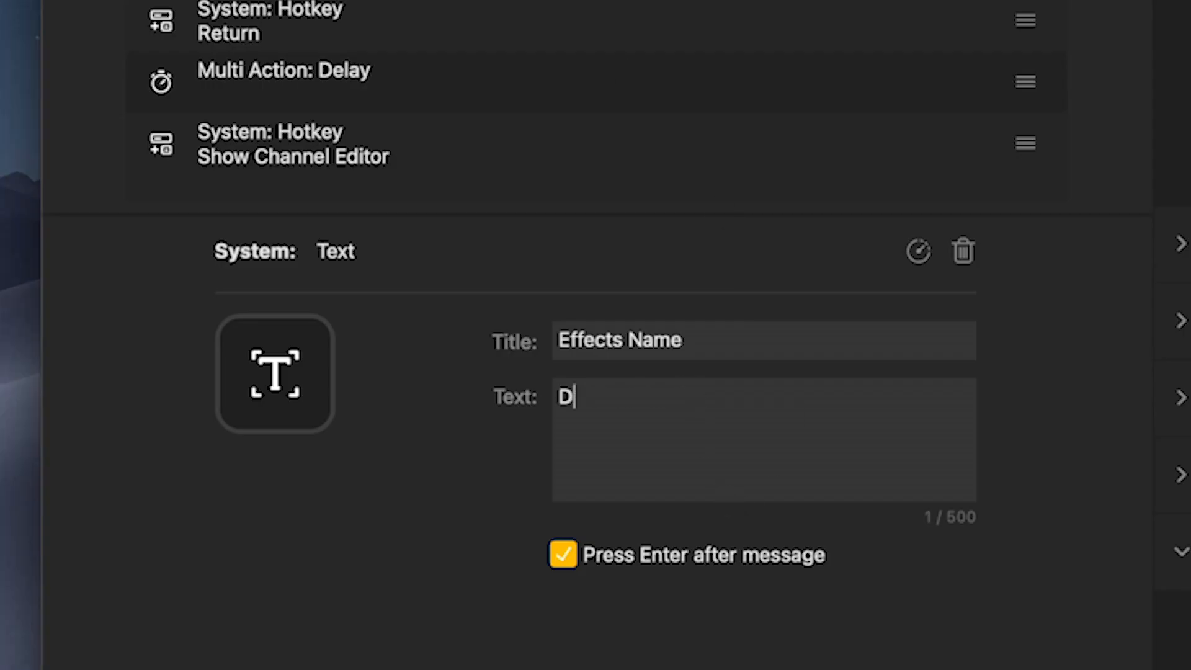
text(e-Eser)
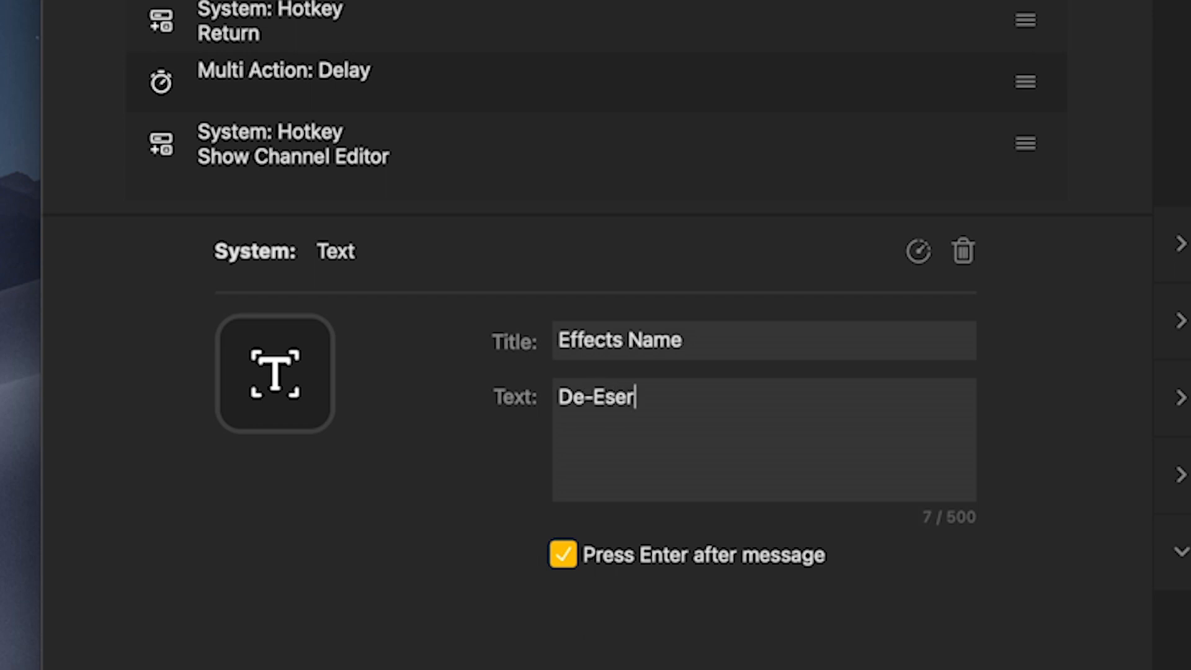
key(BackSpace)
key(BackSpace)
text(ser)
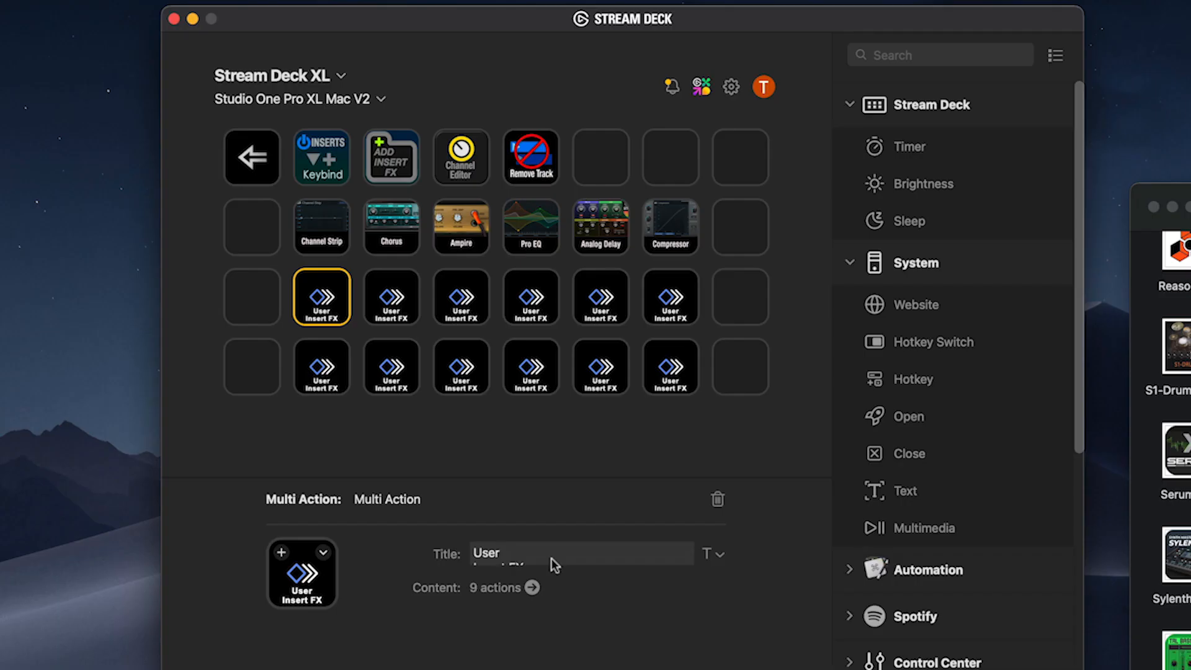
triple_click(552, 558)
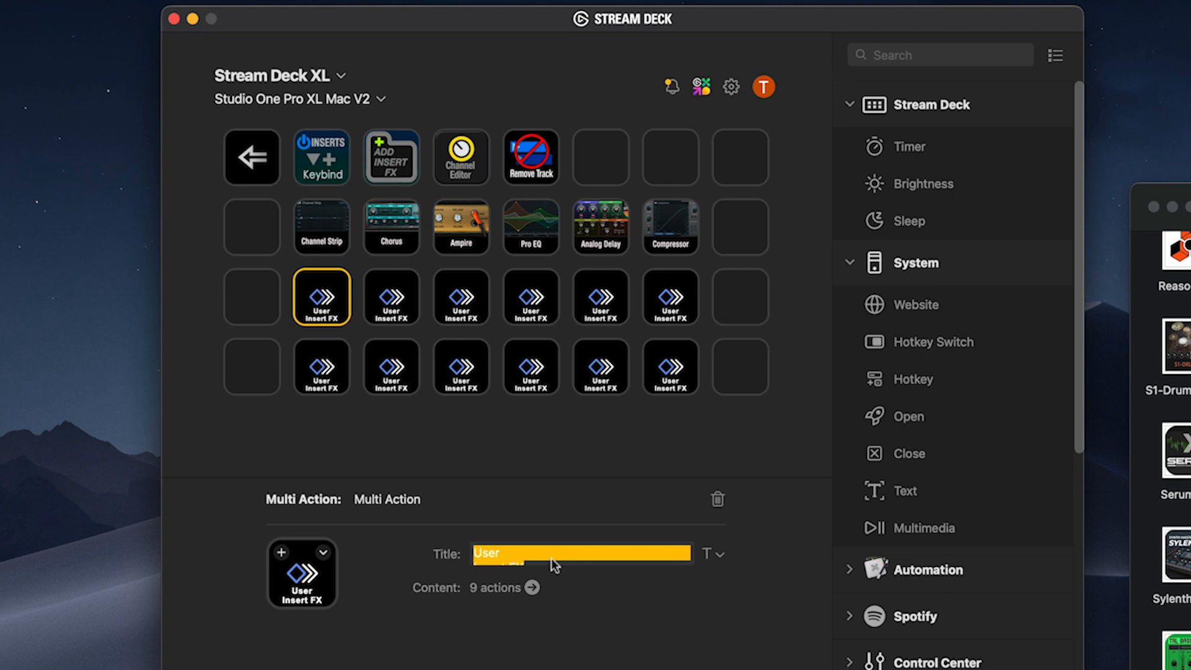
text(De-Esser)
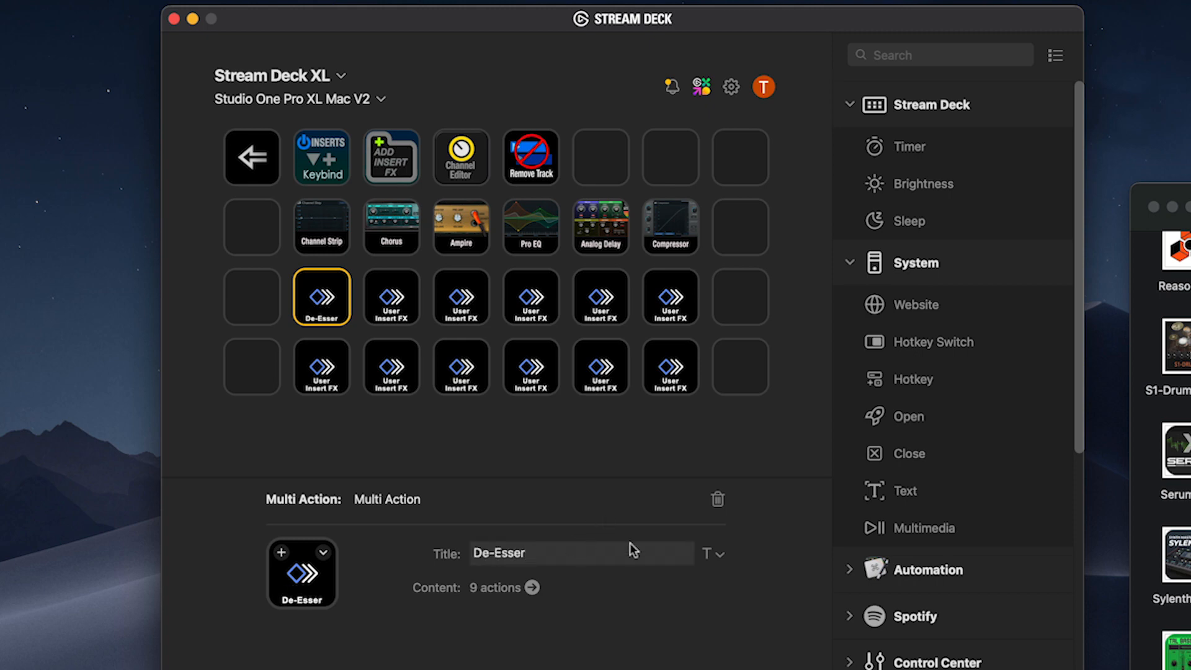
Switch to Studio One and add the De-Esser insert to the selected channel.
key(super+Tab)
click(167, 501)
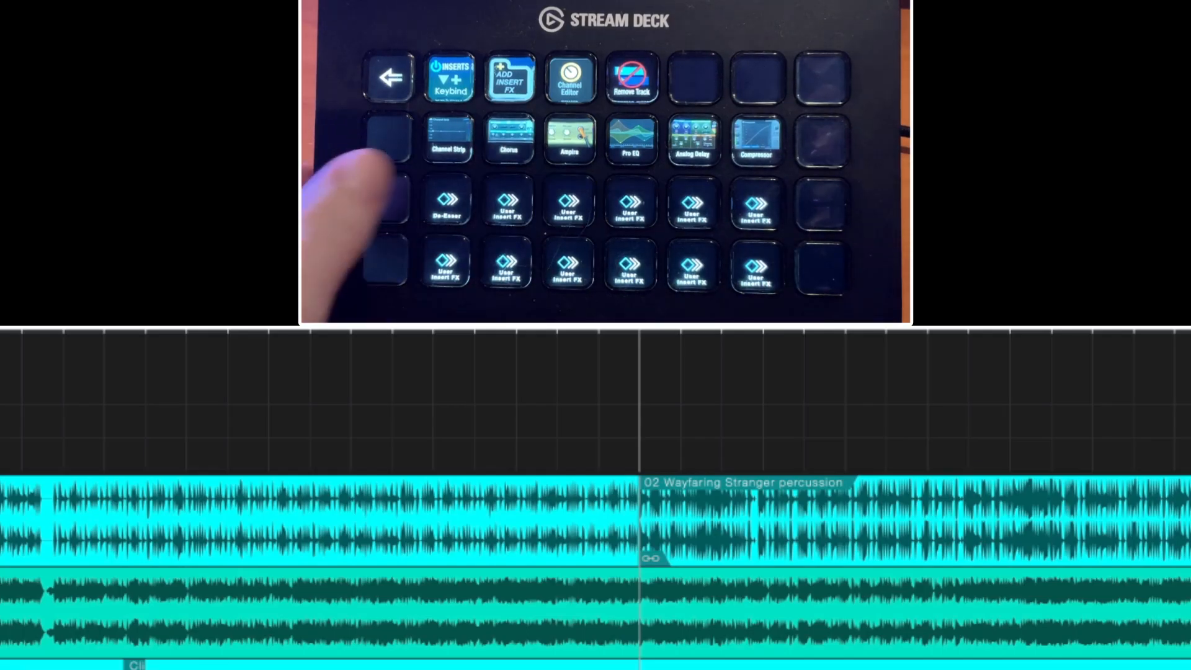
key(ctrl+alt+shift+i)
key(Tab)
key(space)
text(De-Esser)
key(Return)
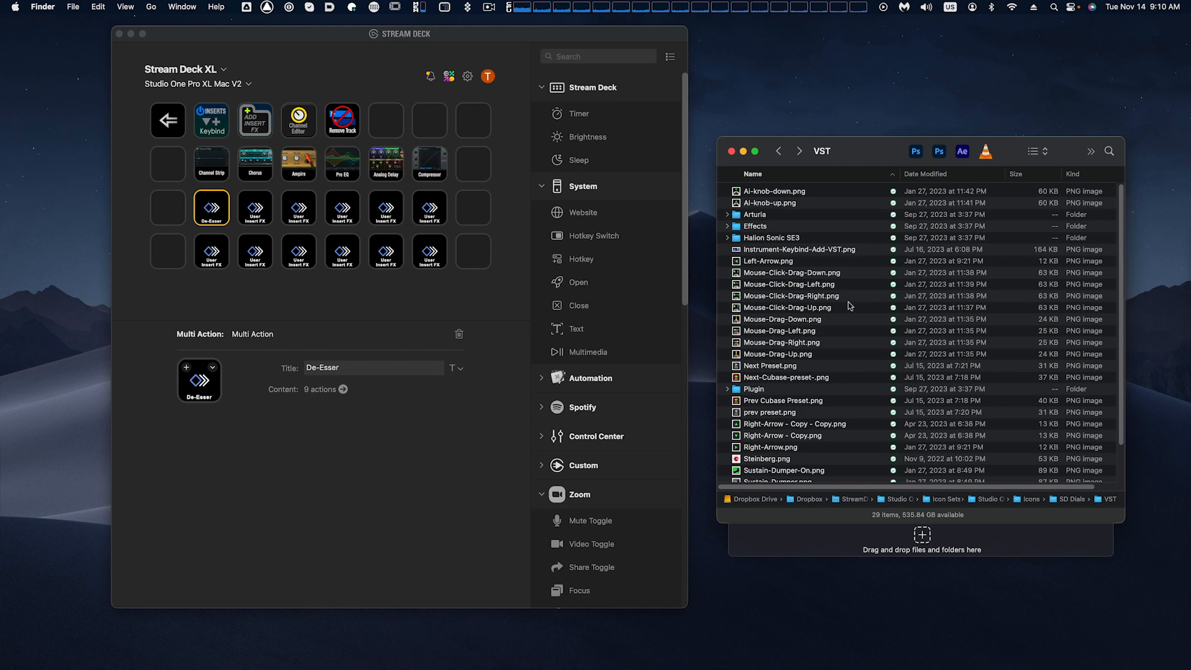
Apply Deesser.png from the Effects icon folder to the De-Esser key and hide the key's title.
double_click(788, 227)
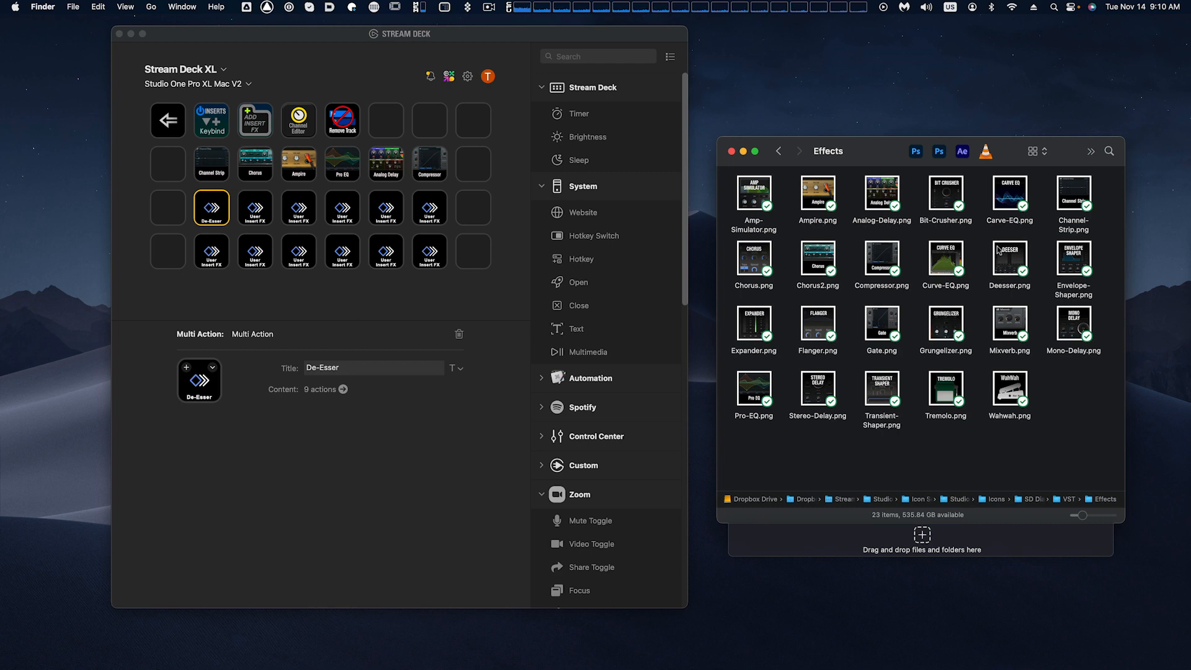
drag(1001, 254, 197, 375)
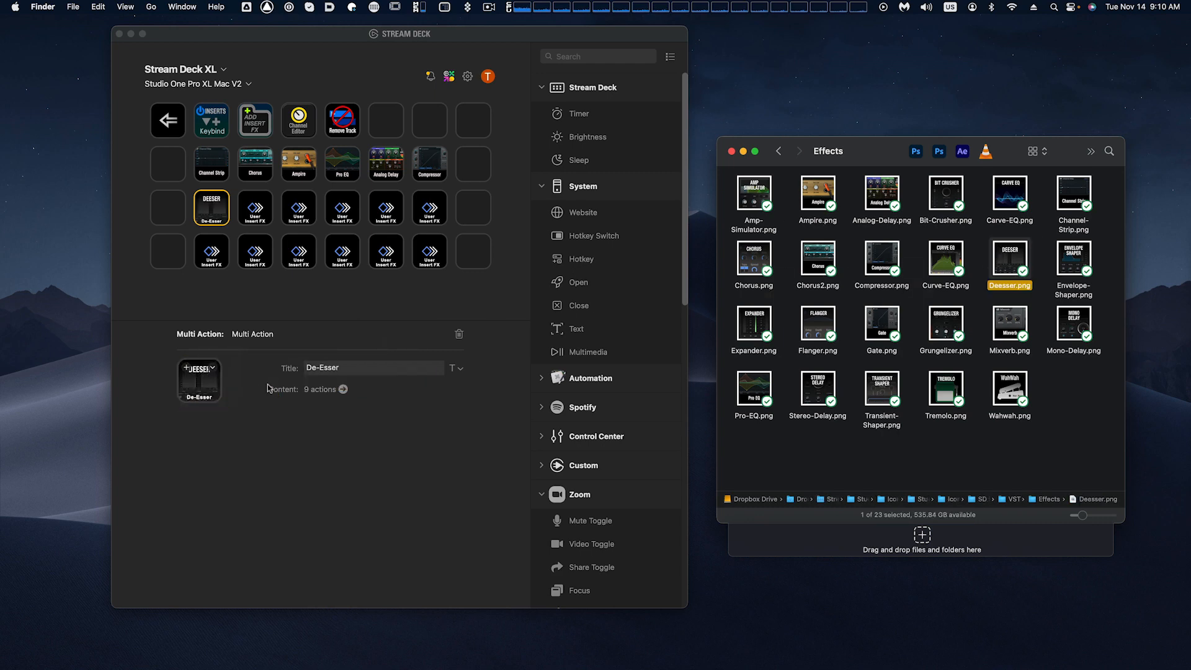
click(459, 369)
click(402, 407)
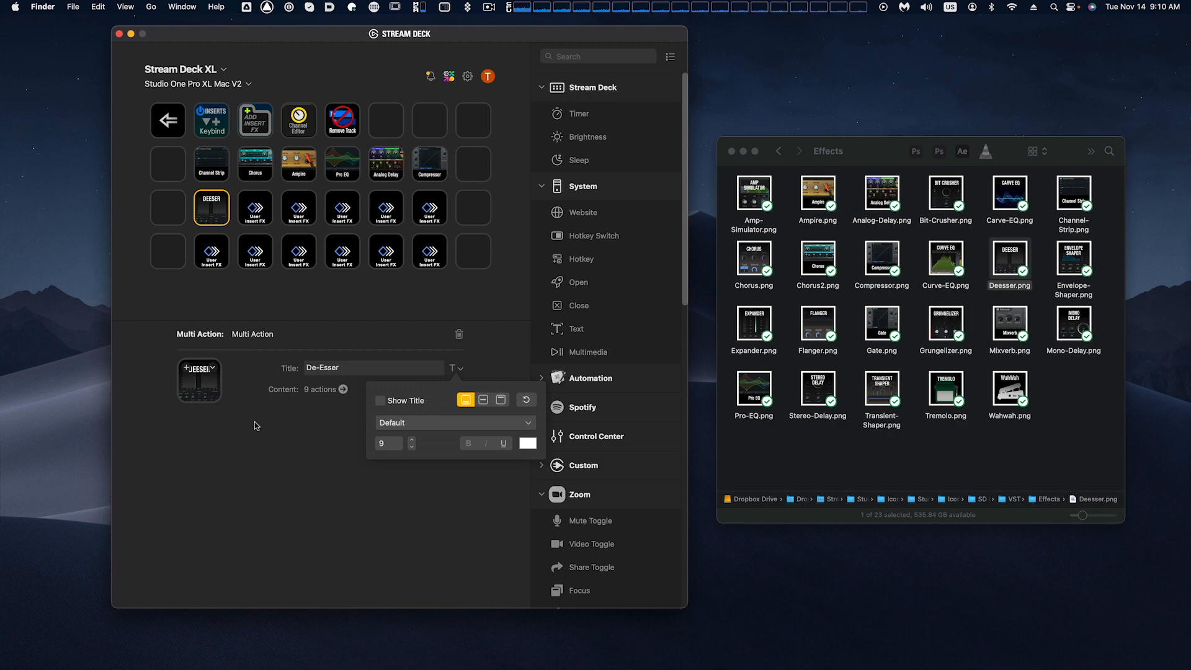
Open the Mix Console folder of the Stream Deck profile, and in Studio One's mixer select channel 17, followed by the Bass channel.
click(171, 120)
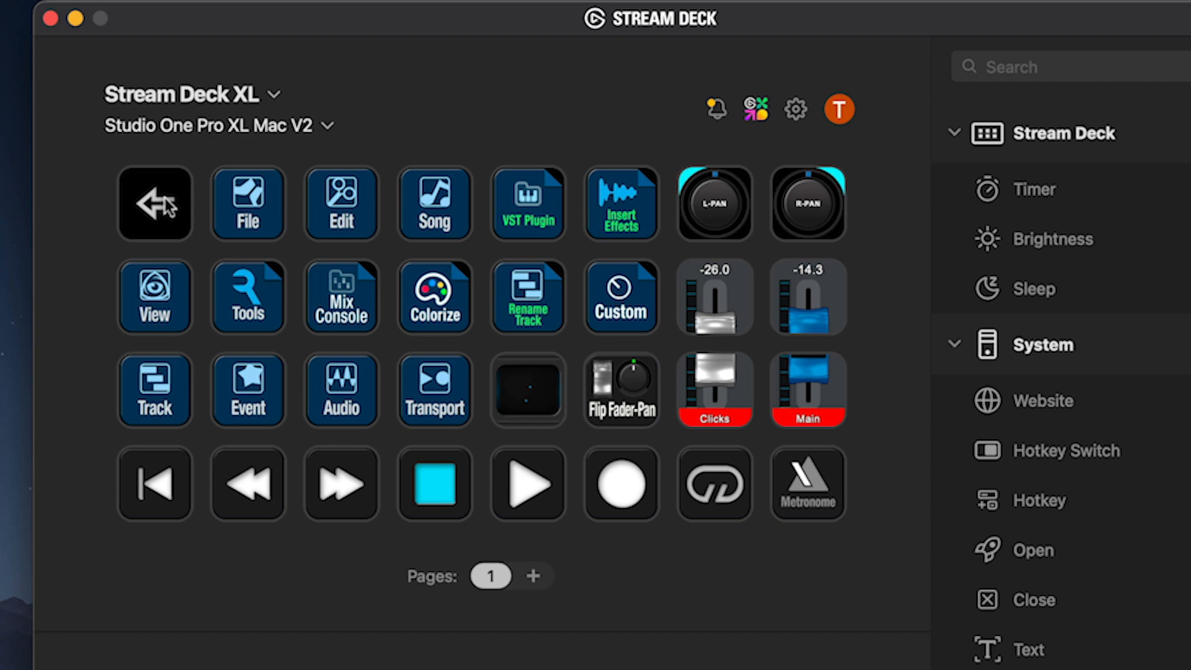
double_click(341, 298)
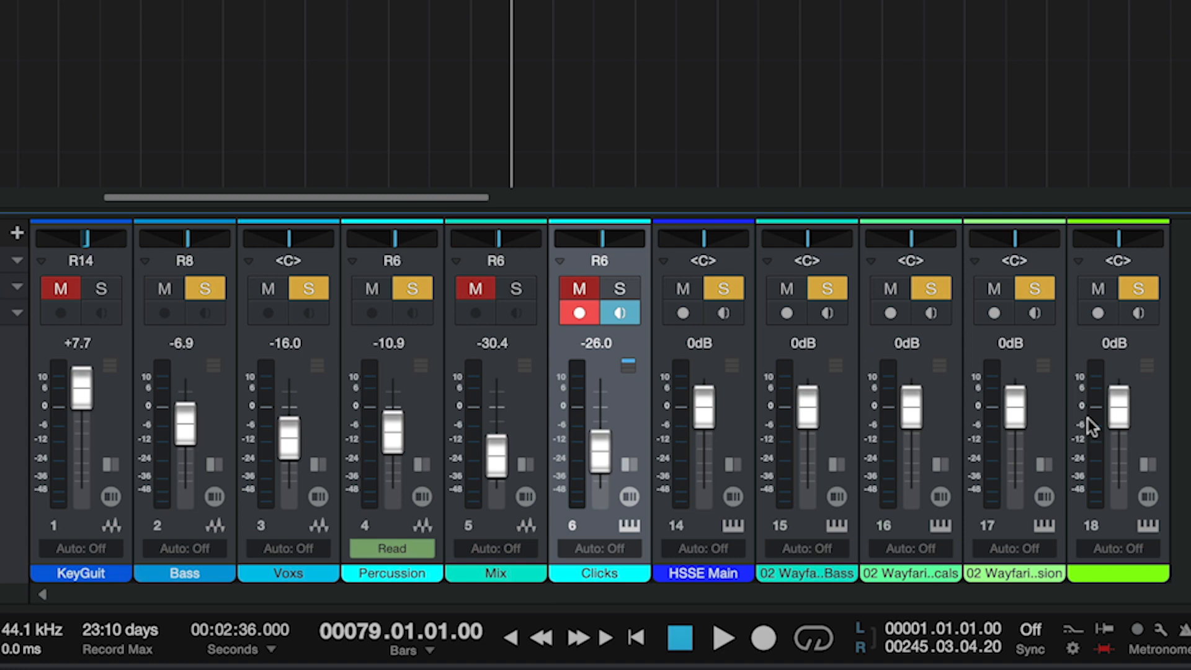
click(1048, 338)
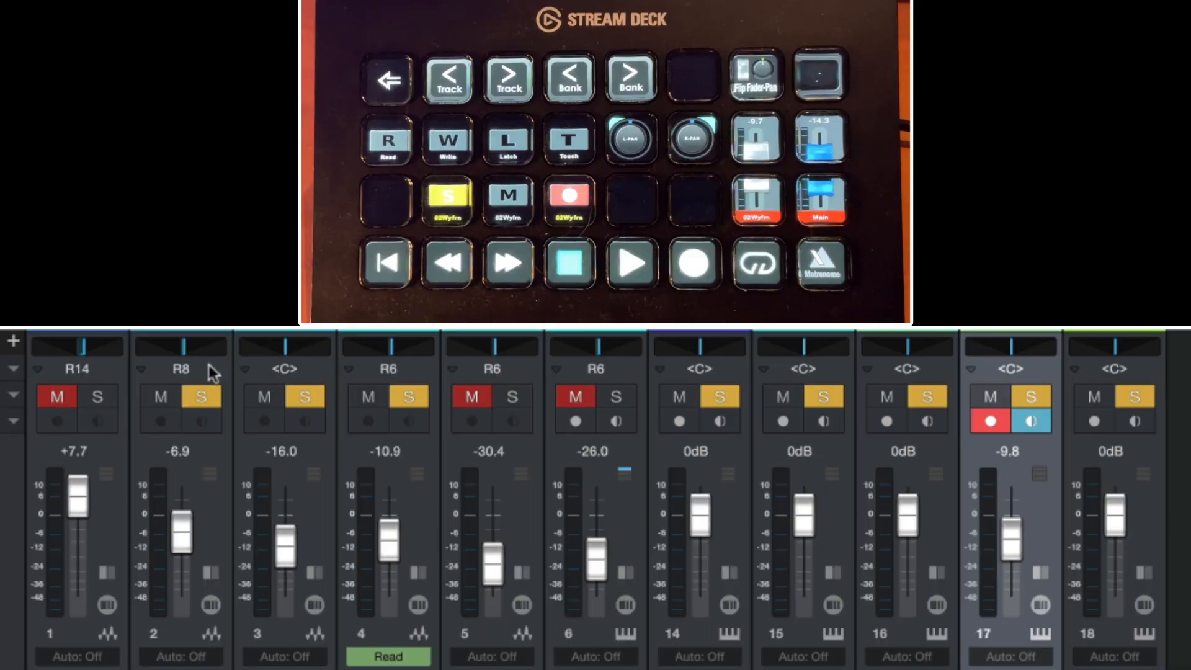
click(209, 366)
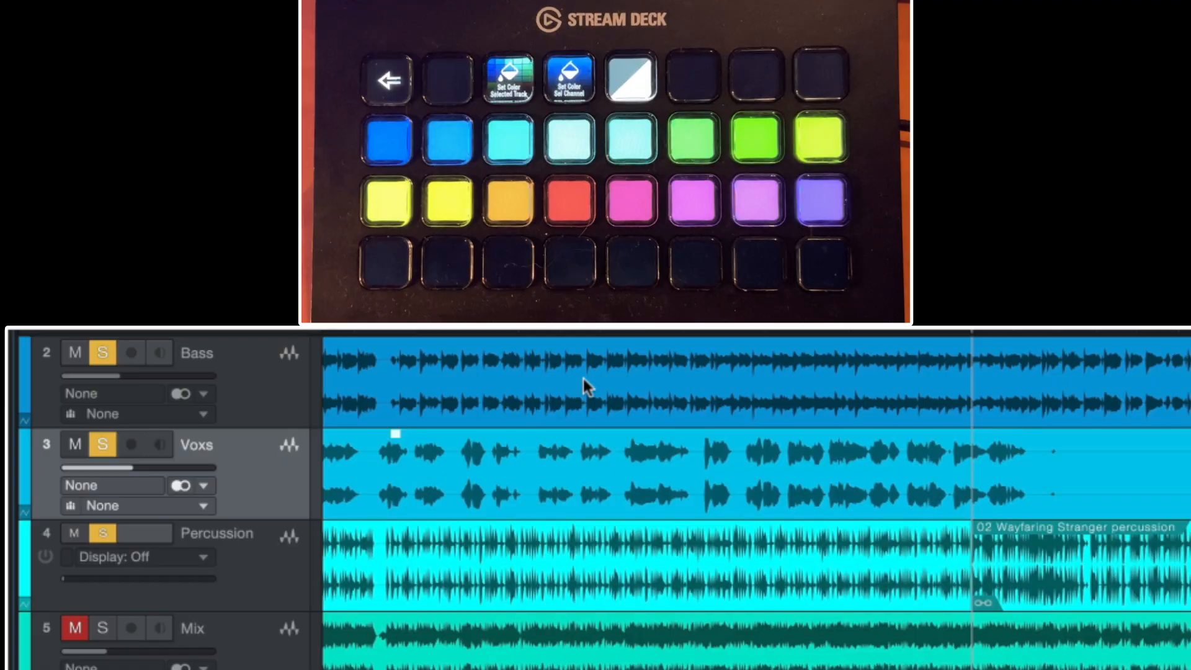
Select the Bass and Voxs tracks together for colouring.
click(242, 400)
shift+click(255, 456)
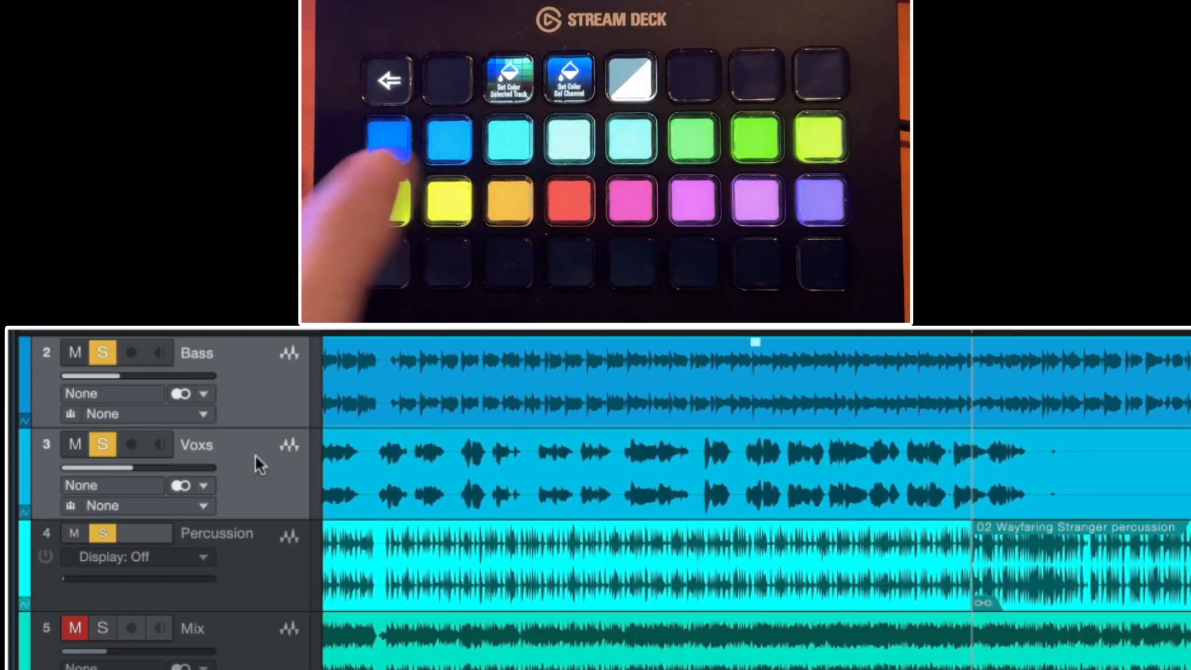